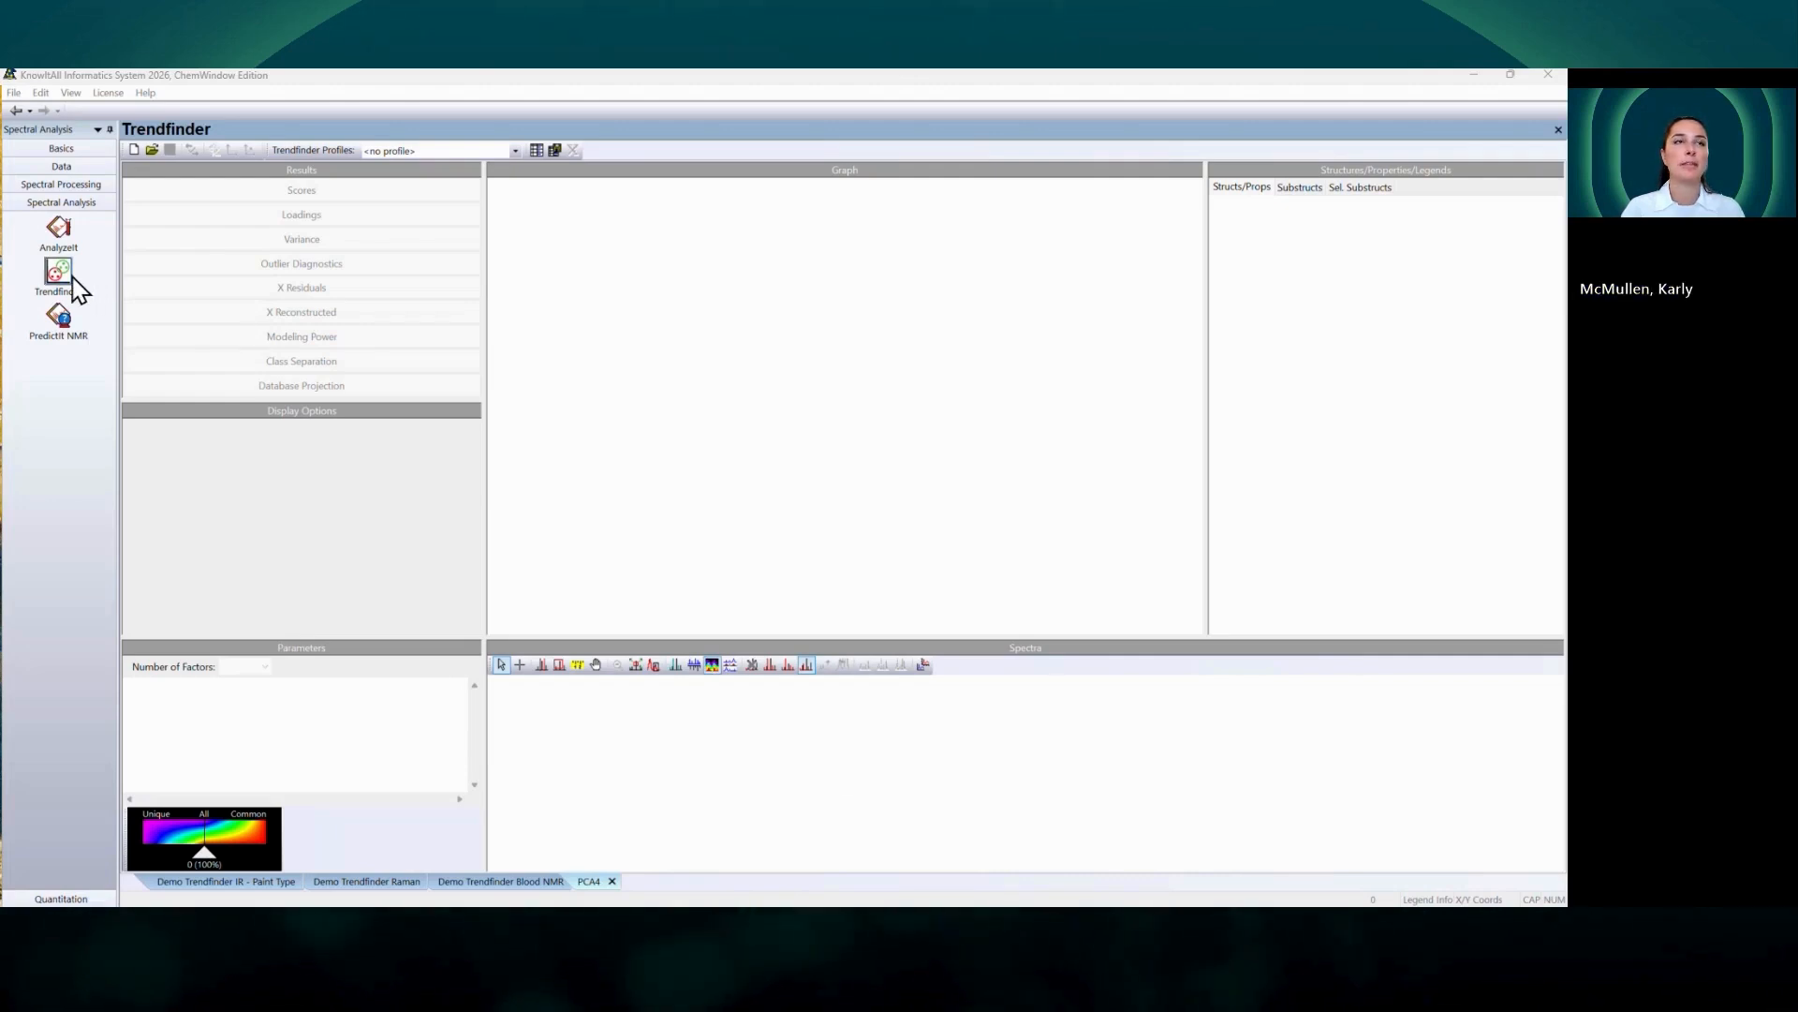
Step: Start a new PCA analysis and limit the available databases to the IR spectral technique
key(ctrl)
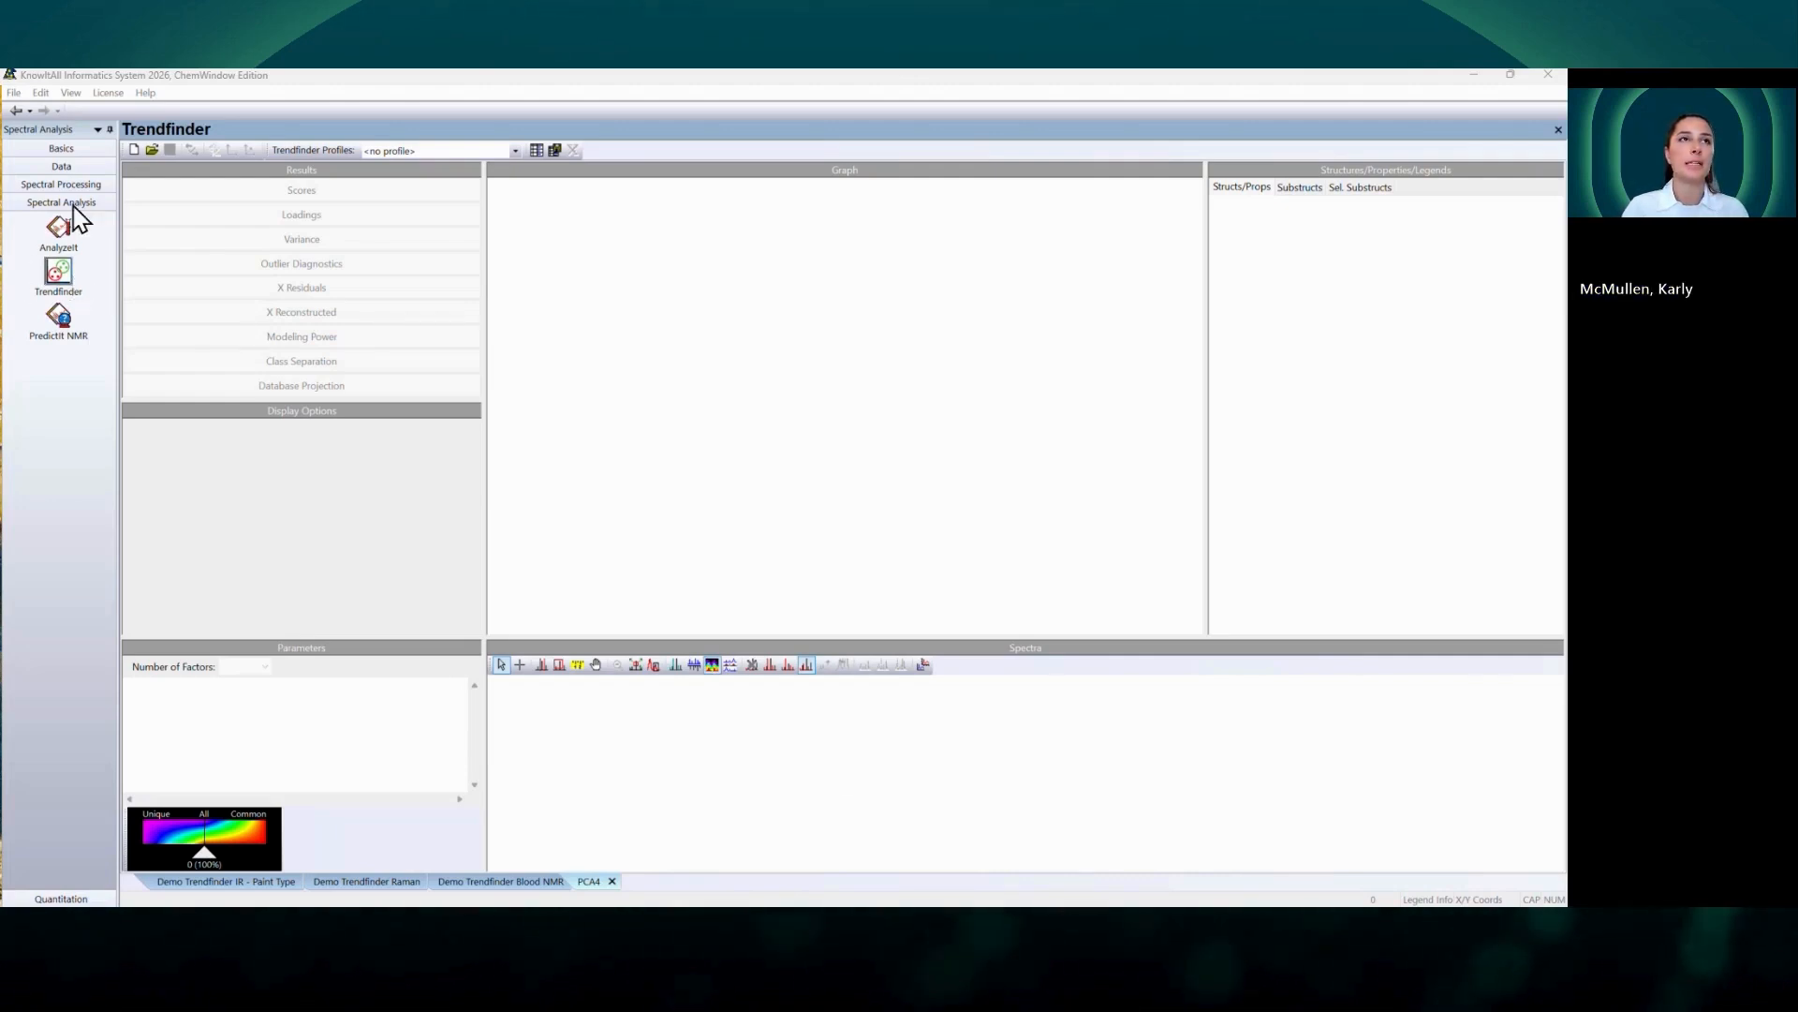
click(23, 97)
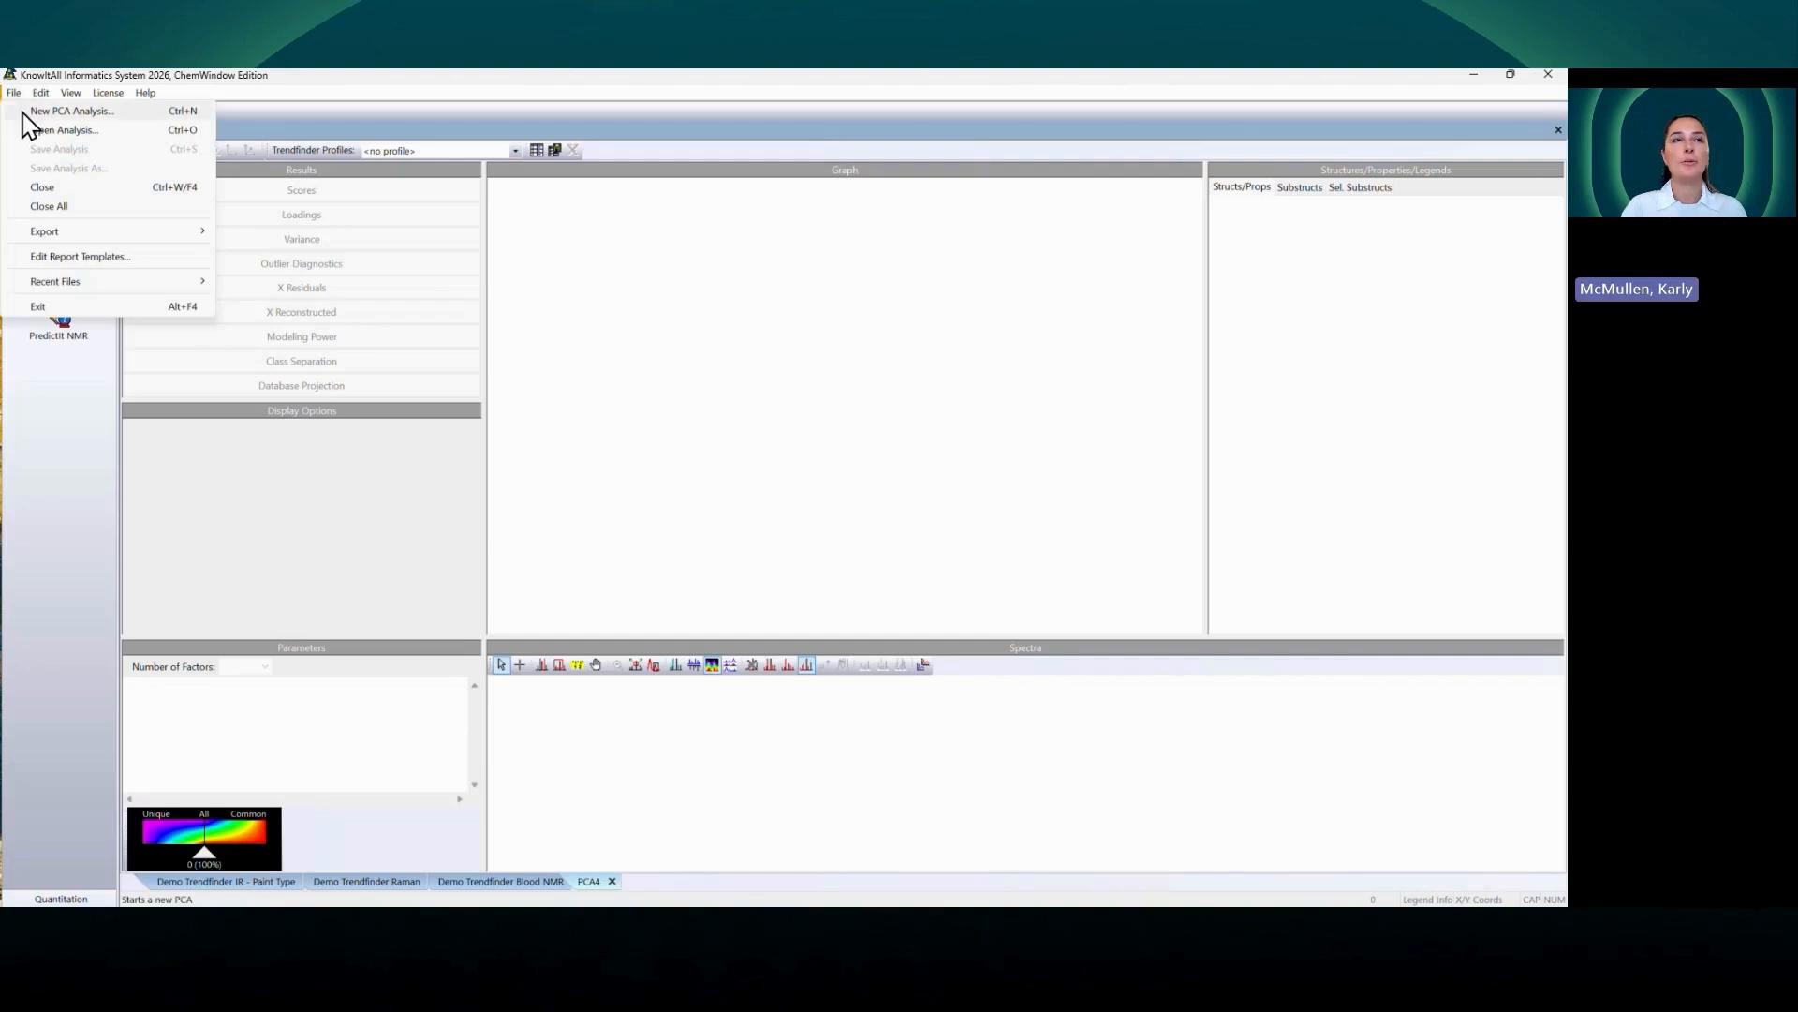
click(25, 111)
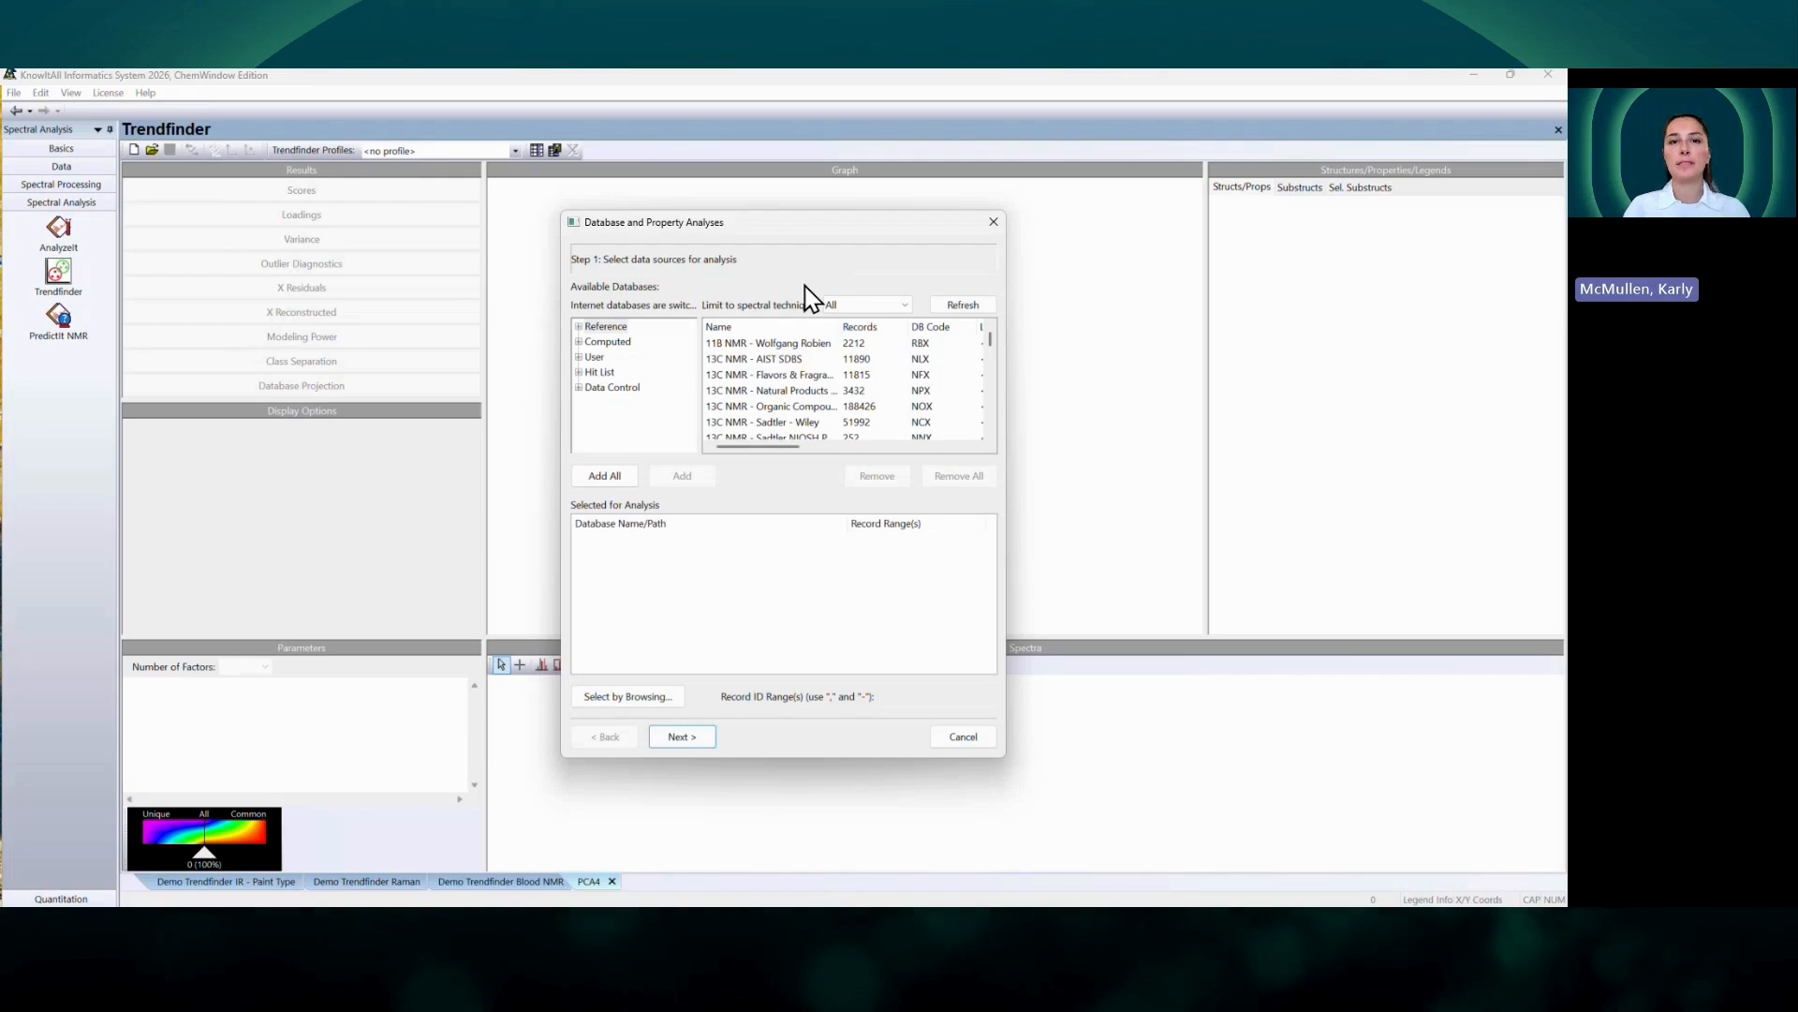
click(867, 305)
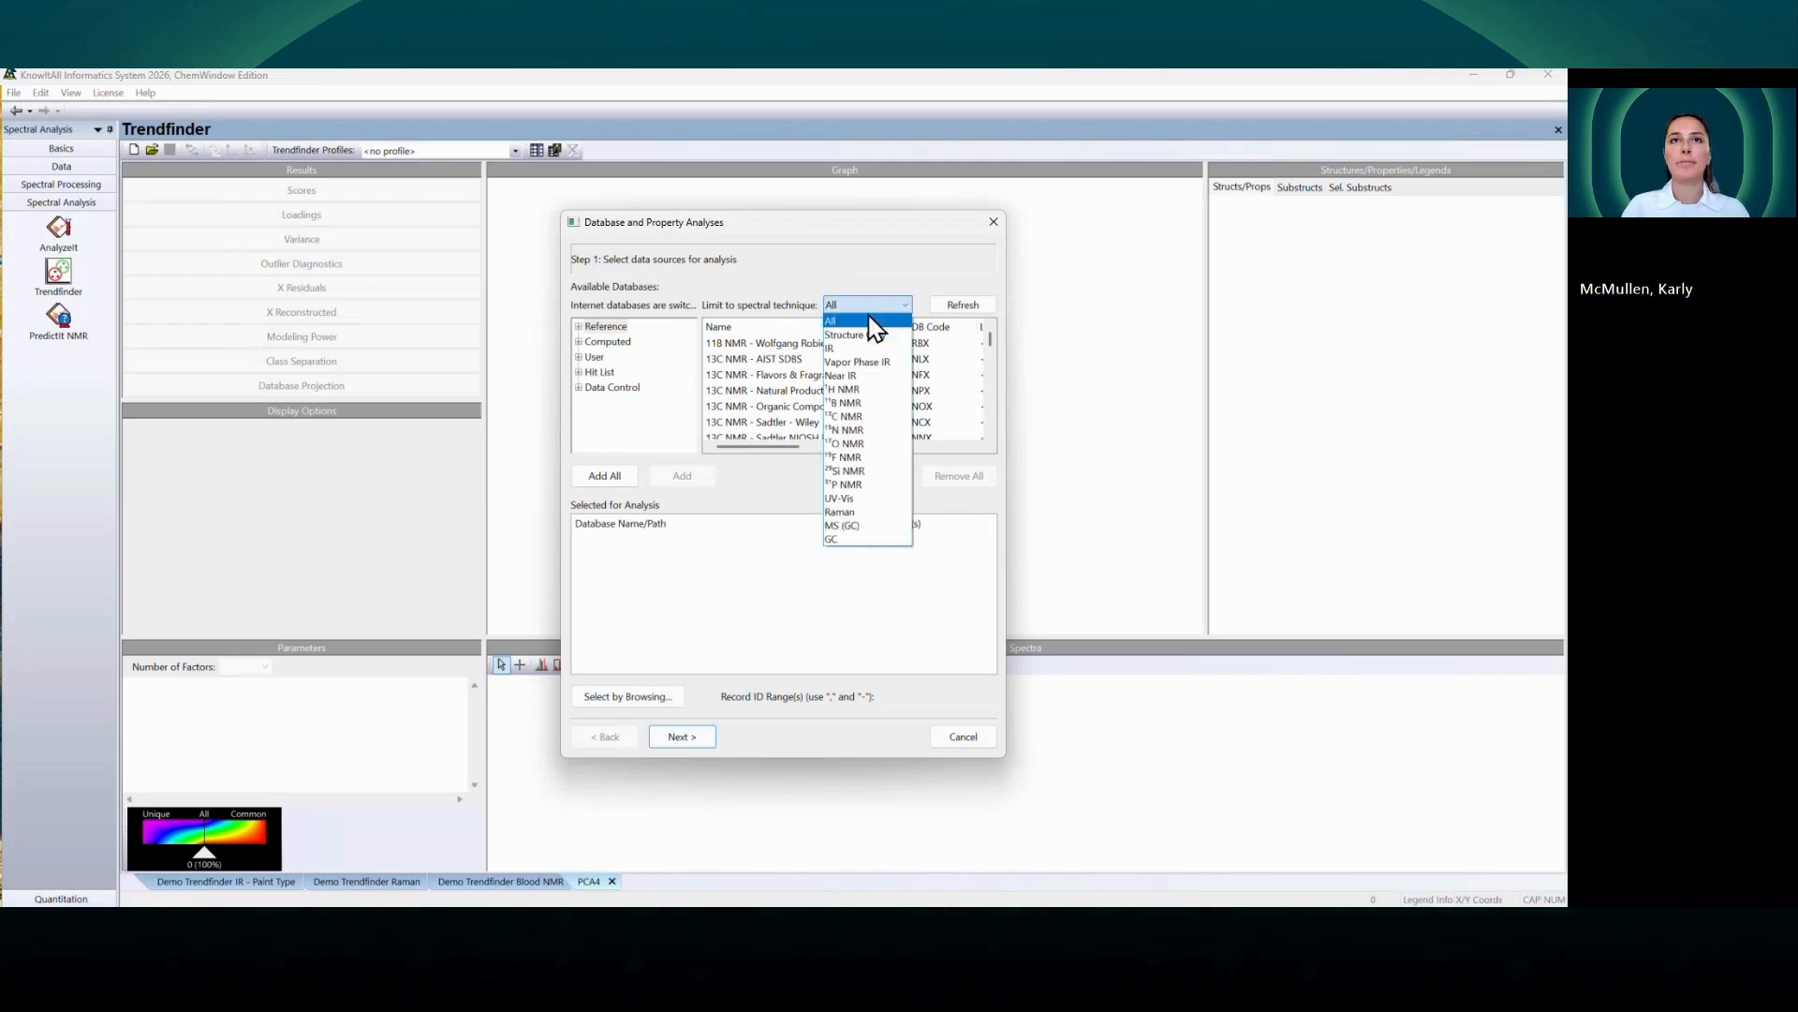
click(862, 333)
click(864, 307)
click(859, 348)
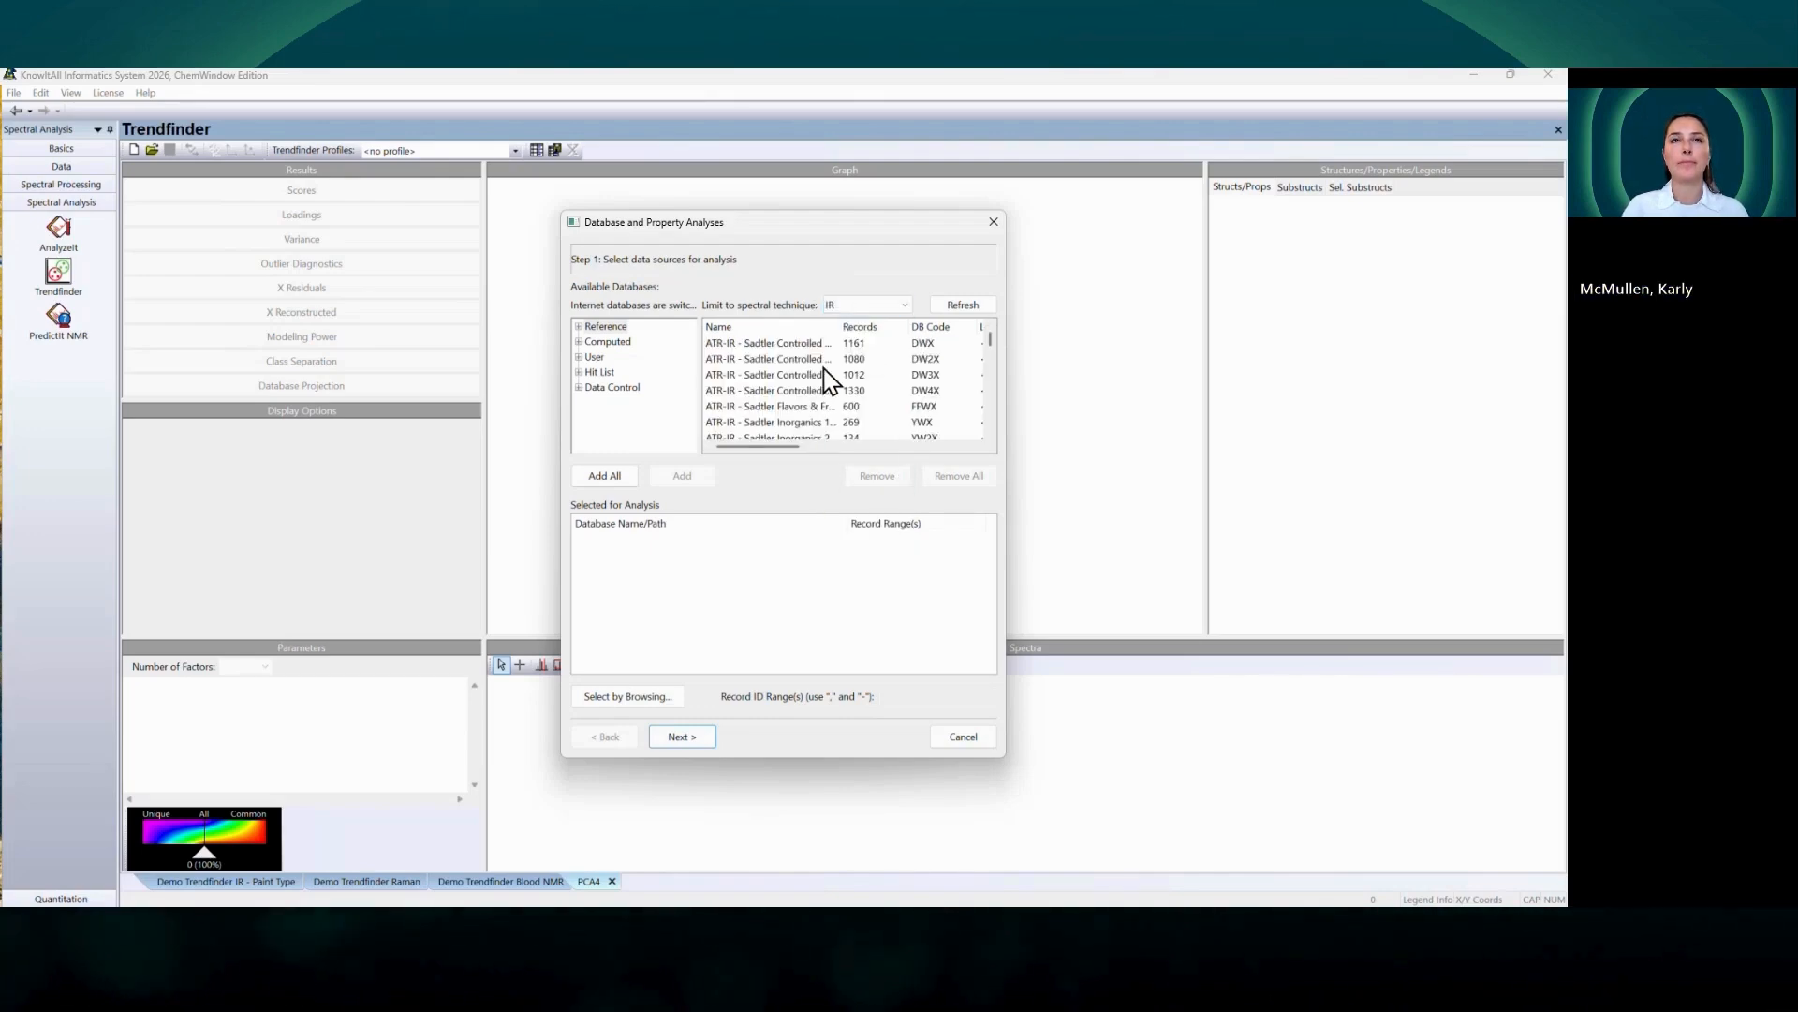
Step: Sort the databases by DB code and add IR - Automobile Paint Chips to the analysis
click(932, 327)
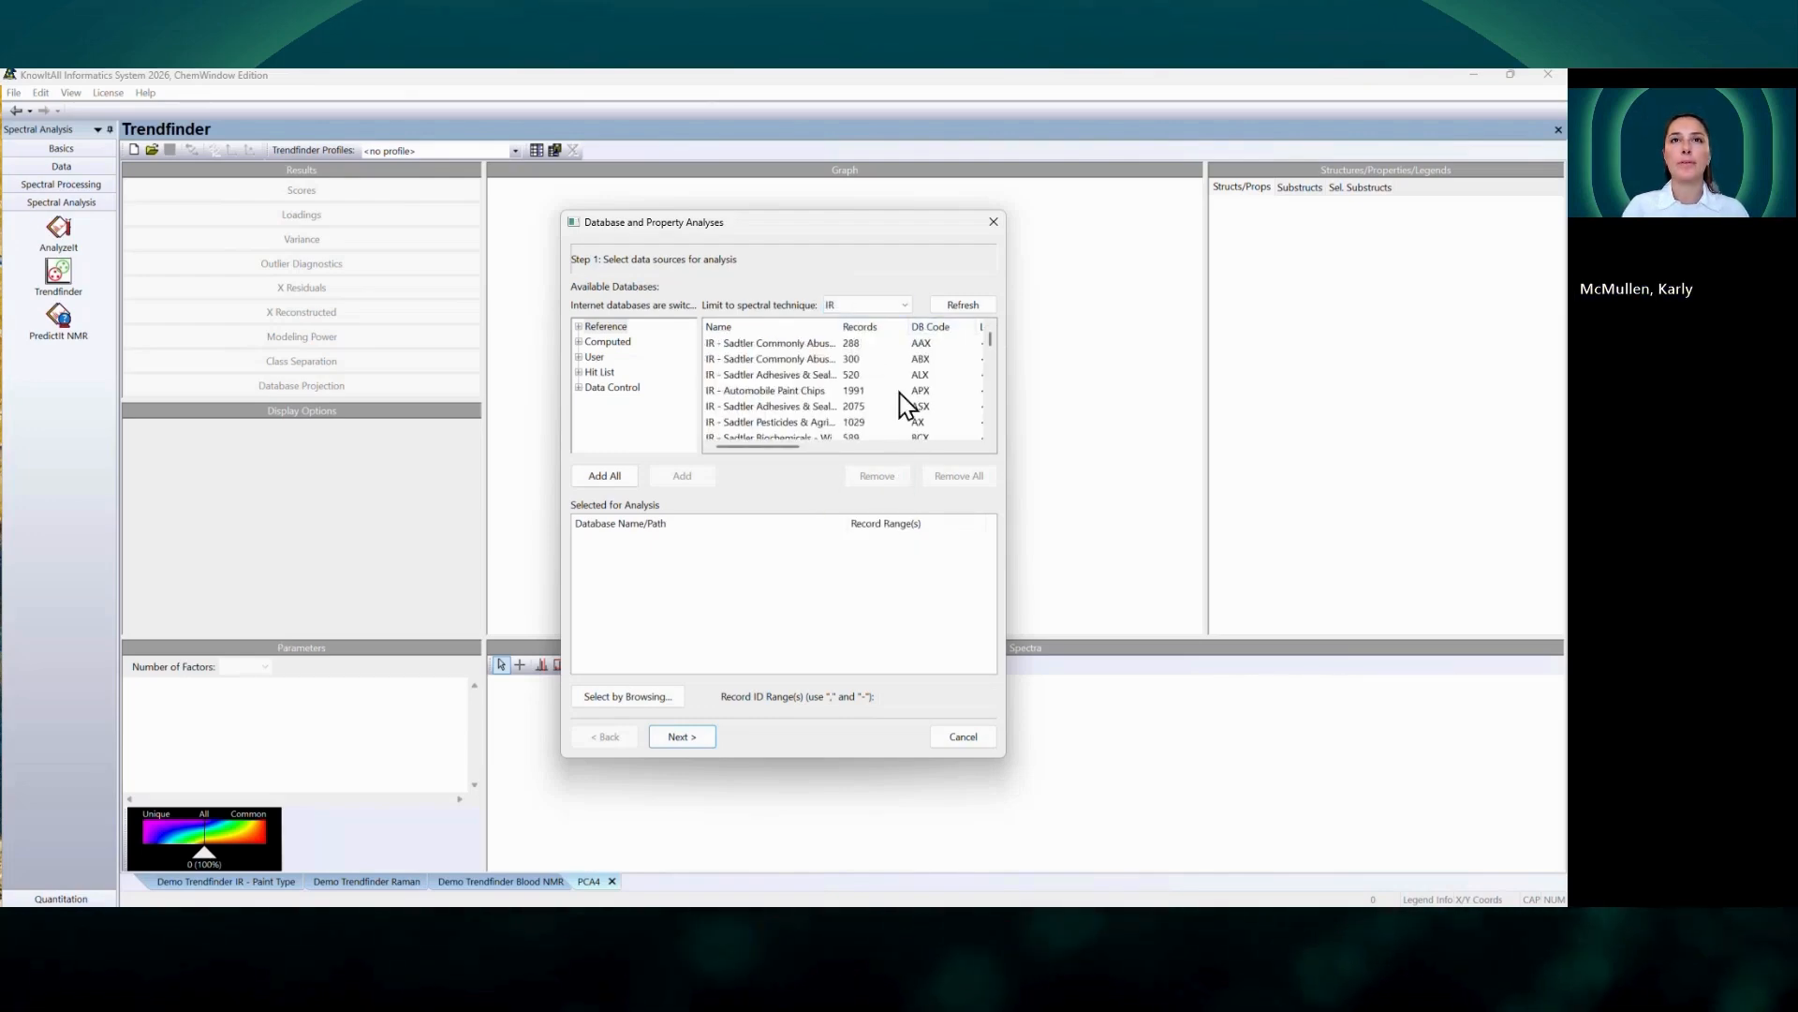
click(788, 392)
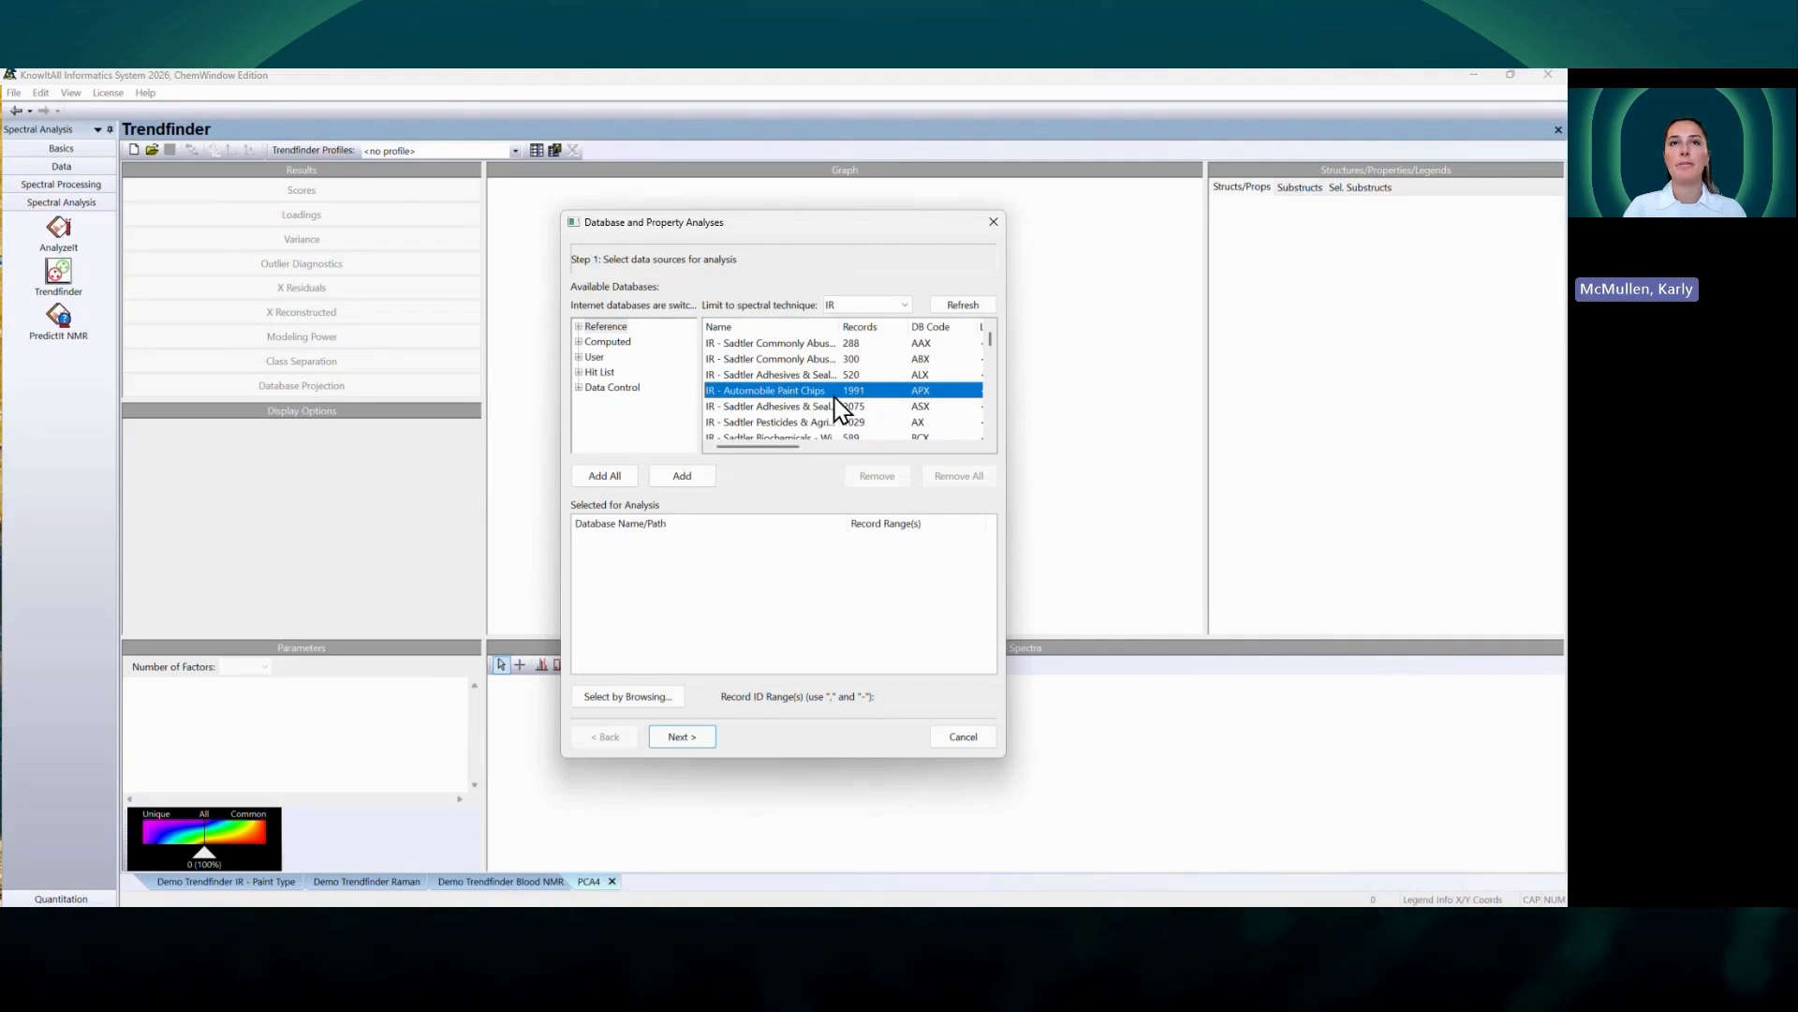
click(693, 478)
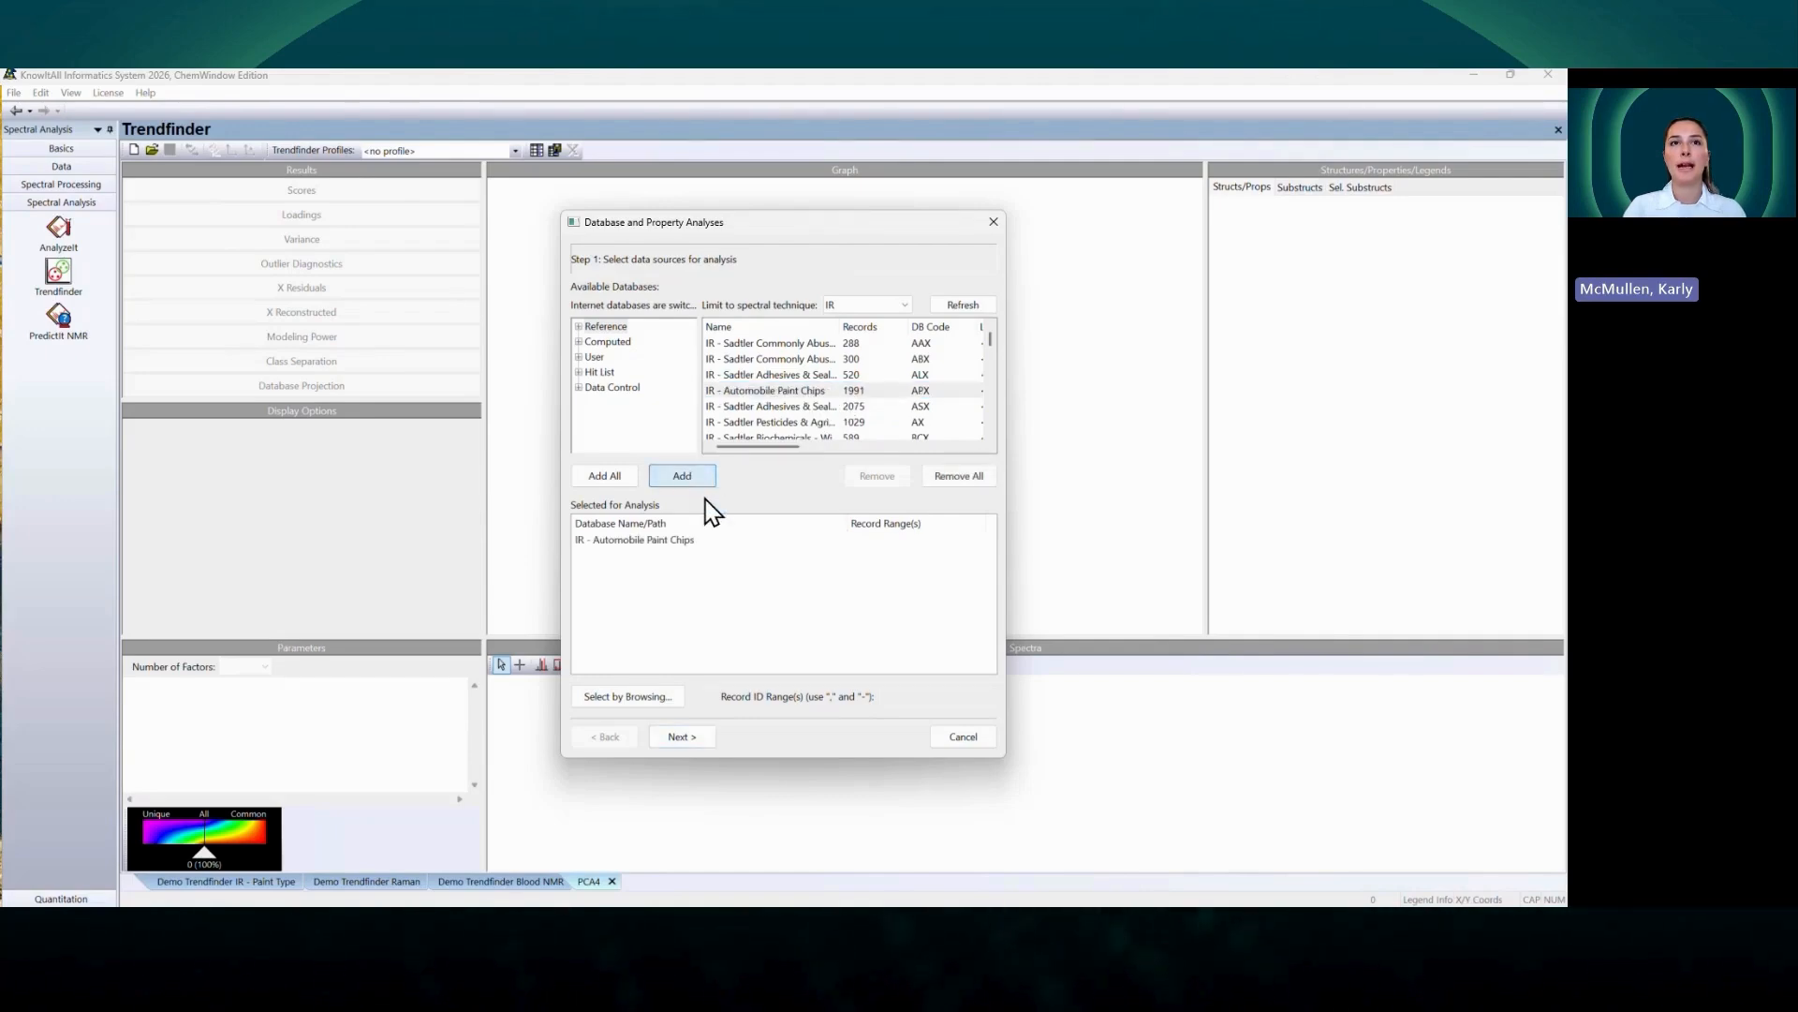
Step: Restrict the Automobile Paint Chips database to record IDs 1-200, query it and continue to the field selection
click(673, 541)
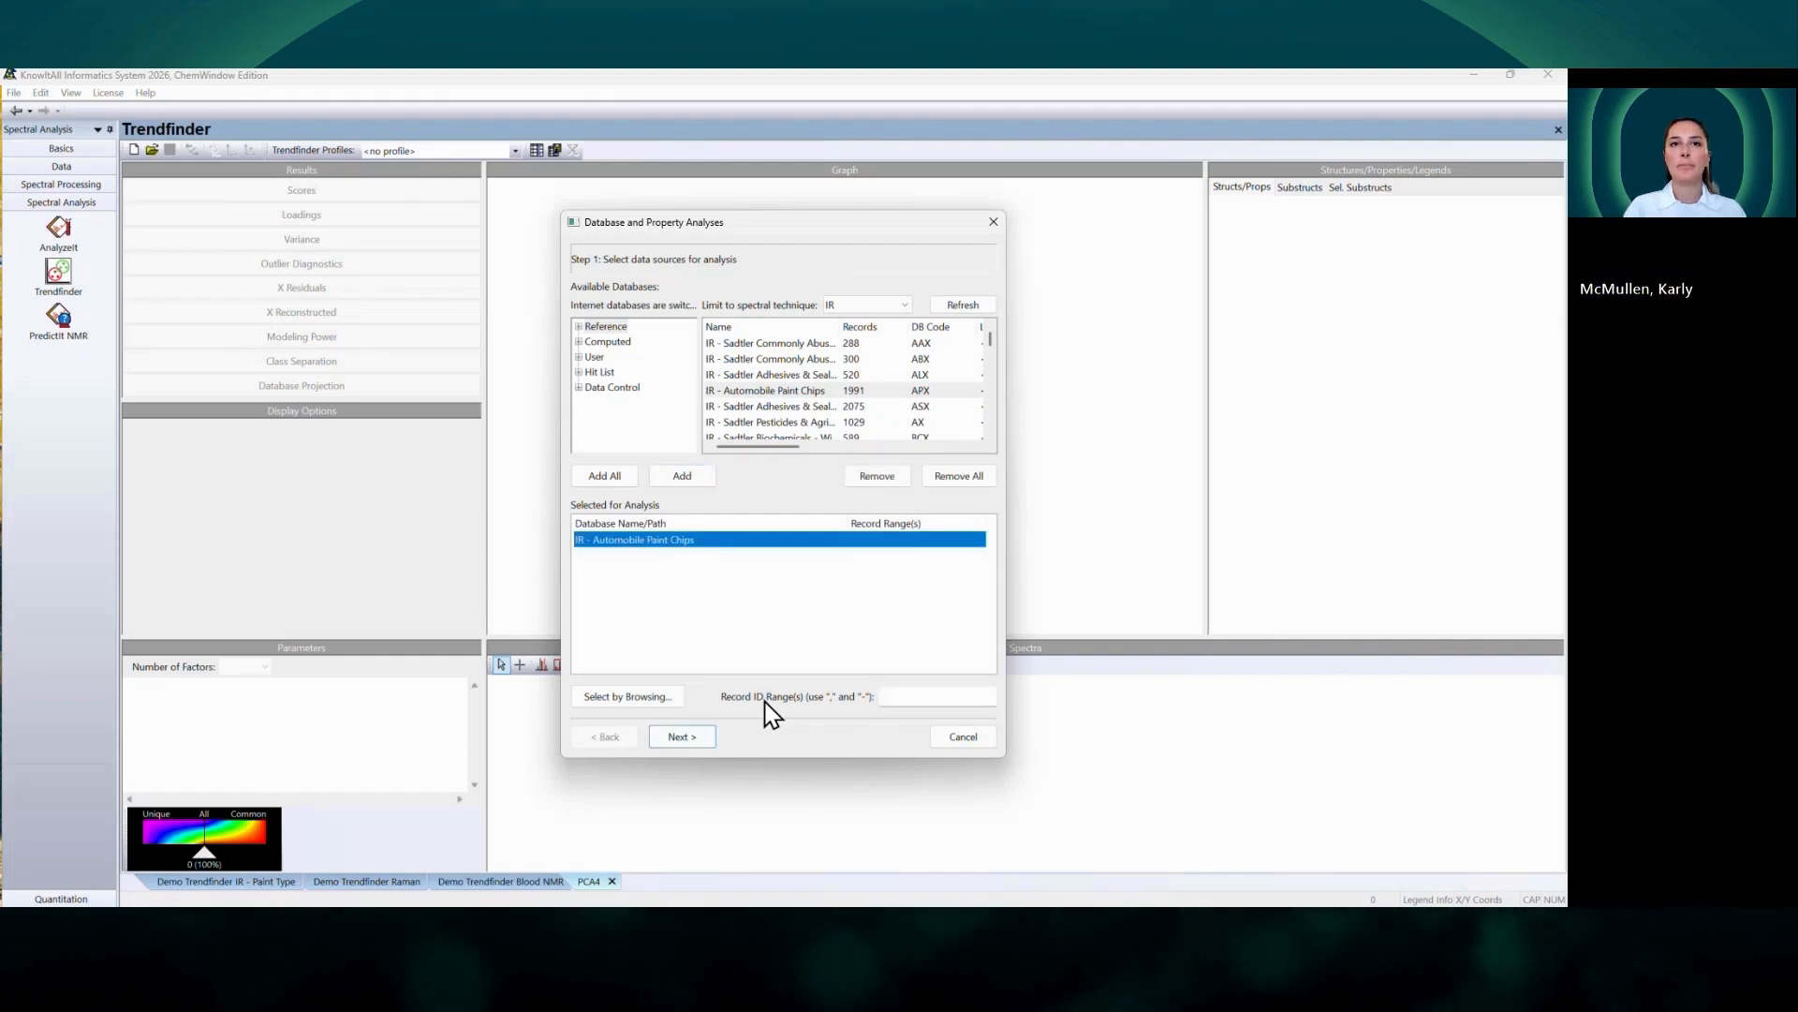
click(917, 697)
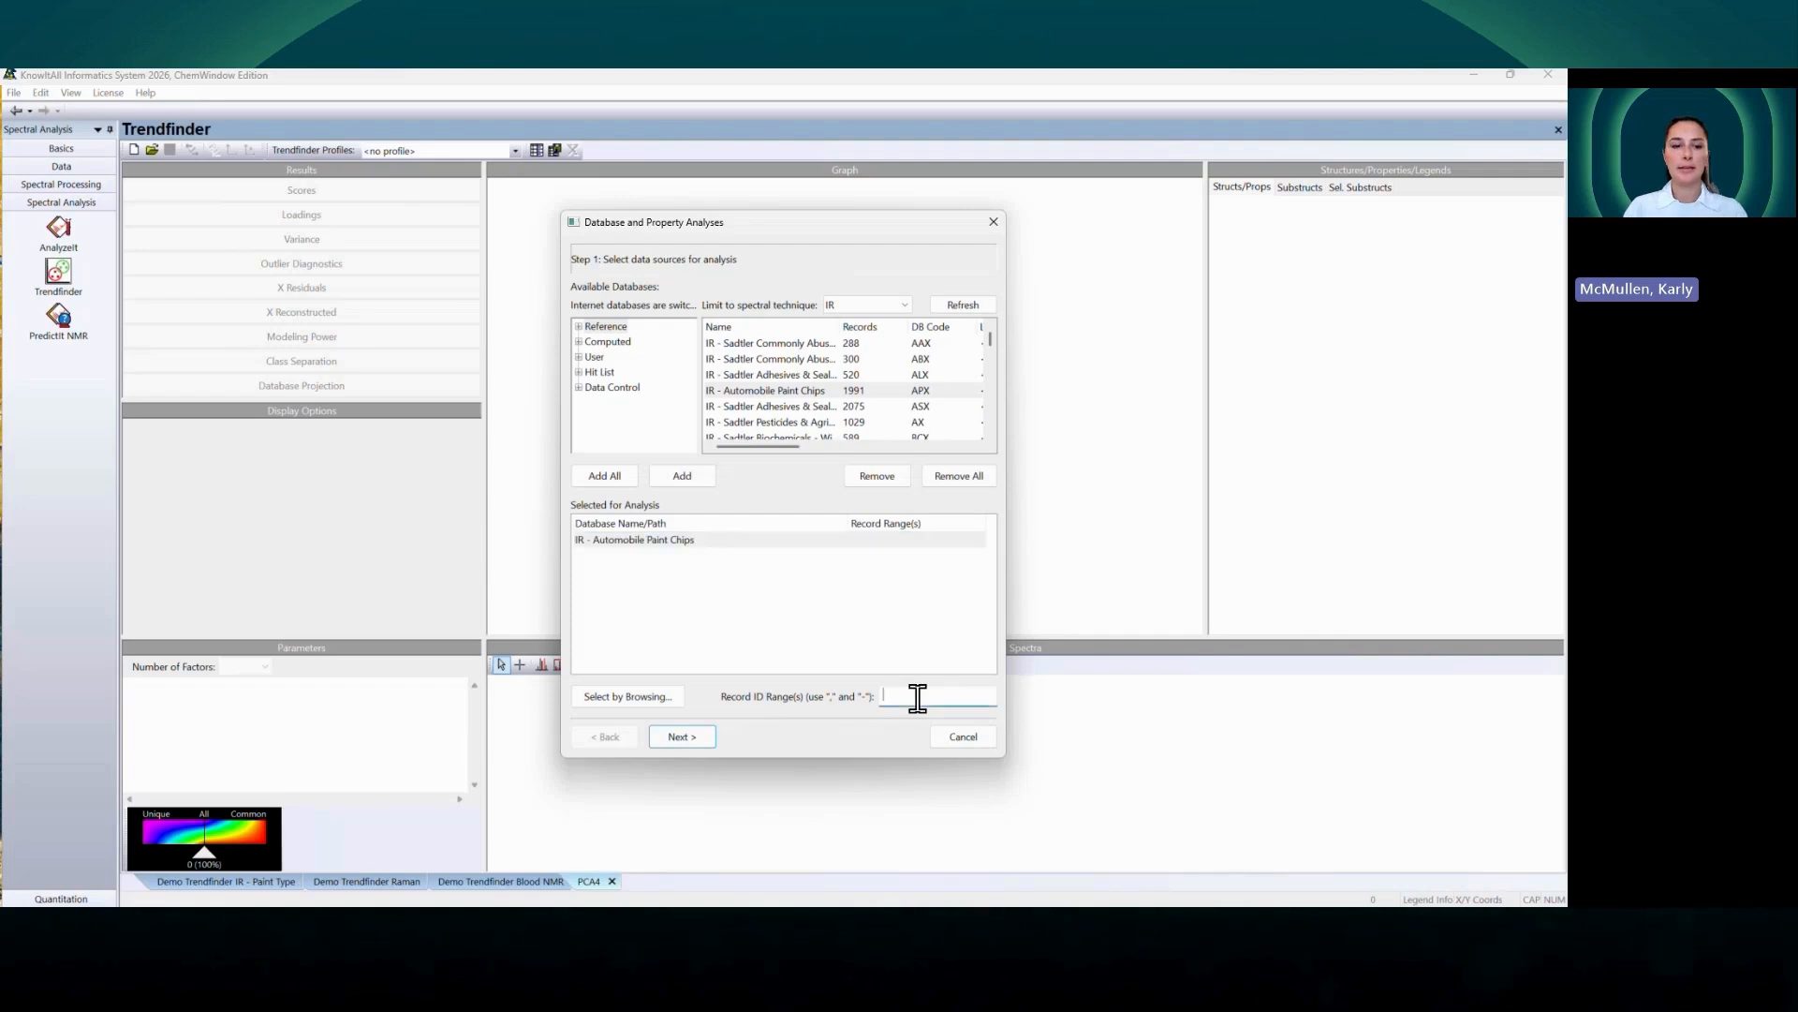
text(1-200)
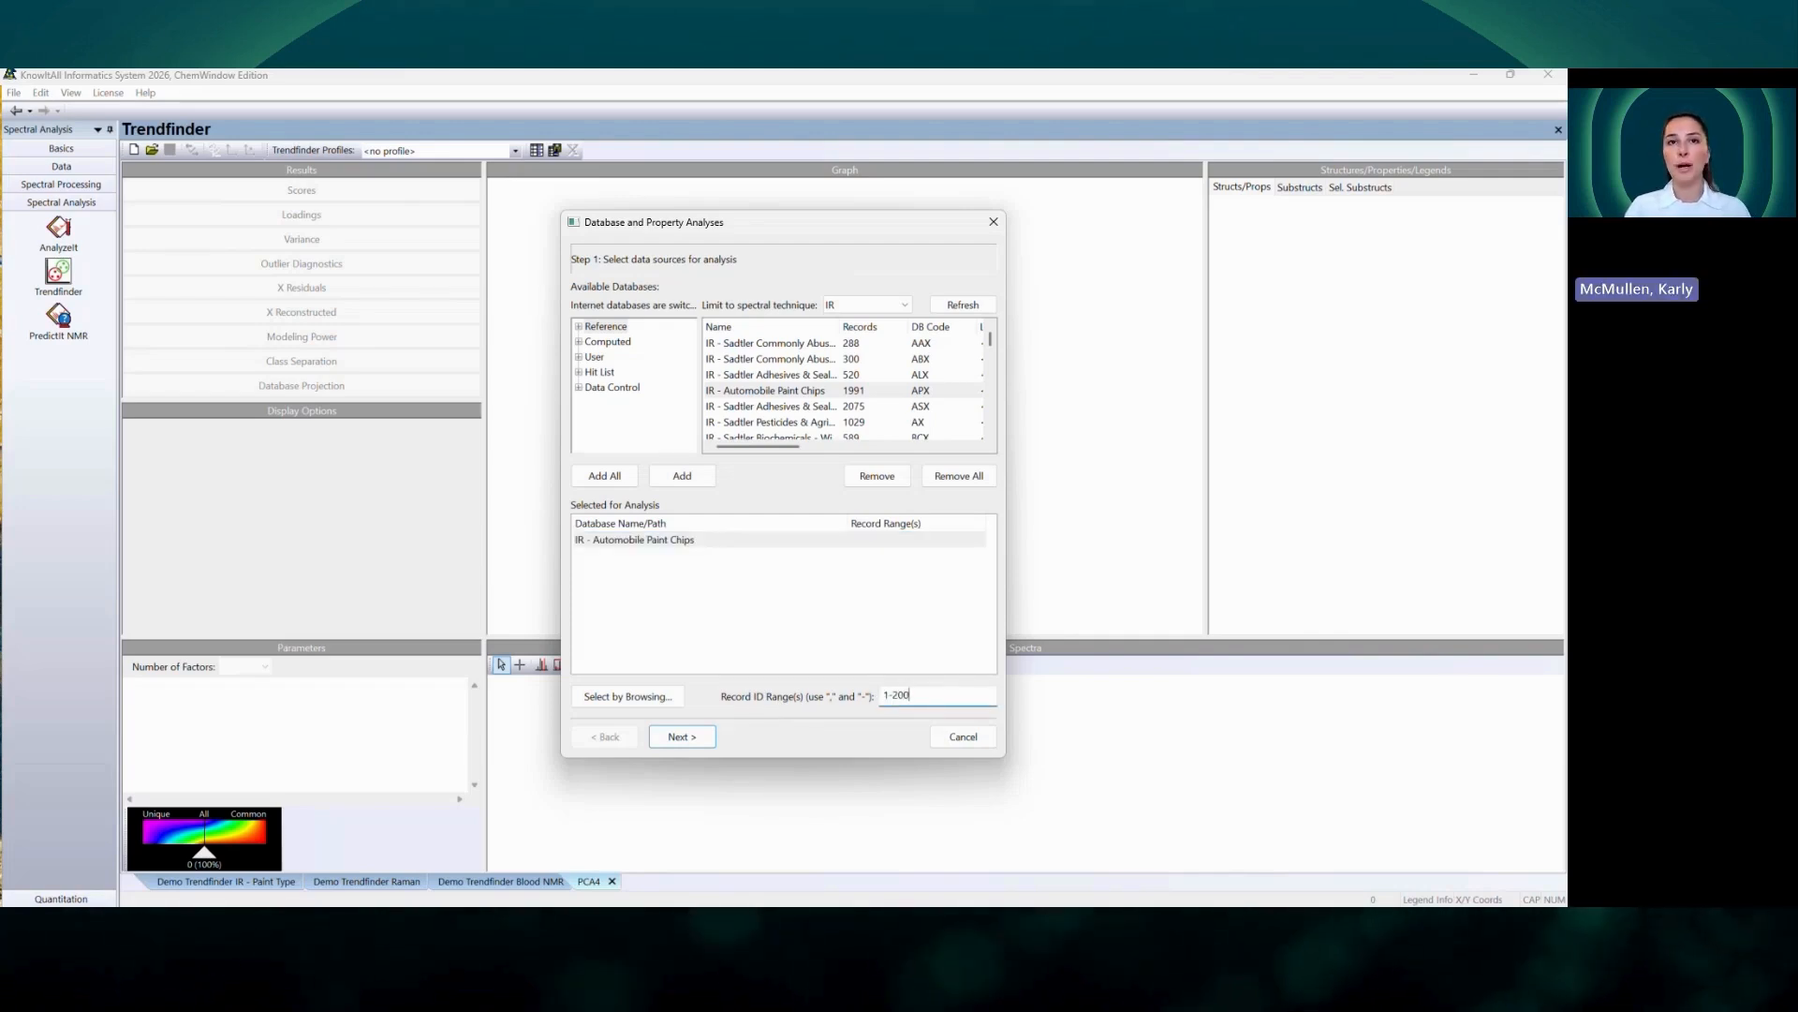
click(699, 738)
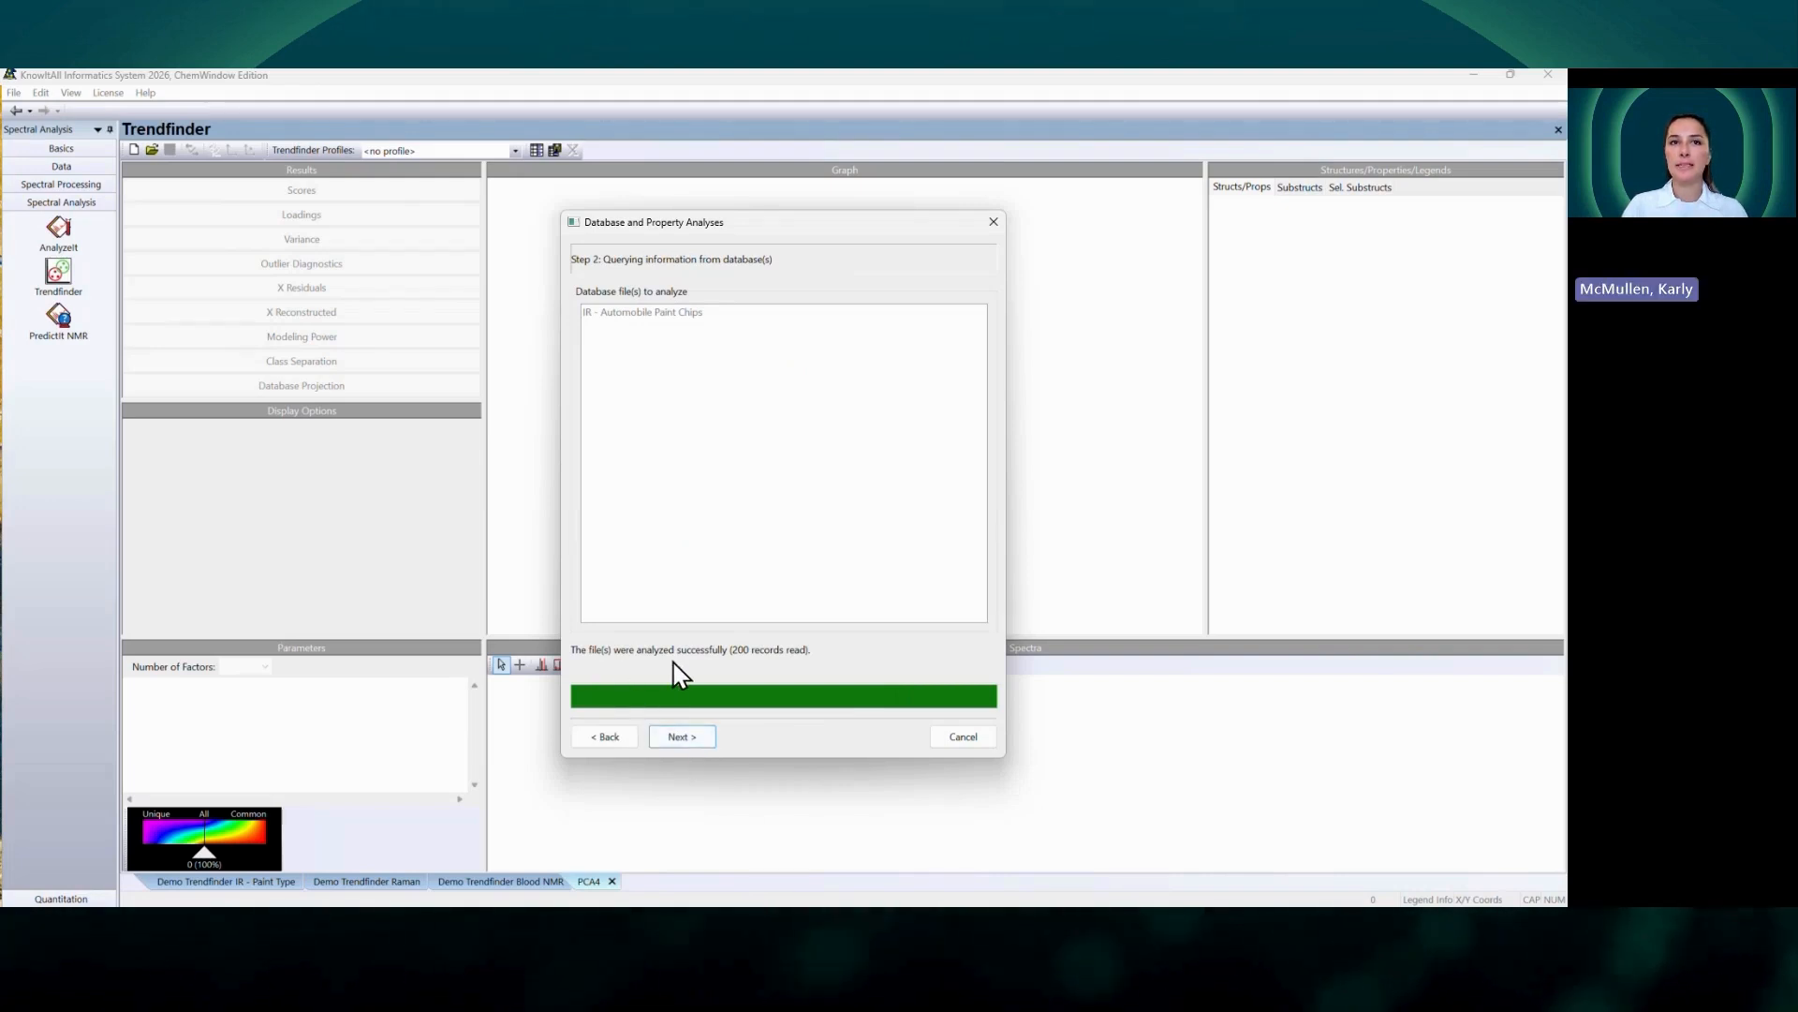
click(678, 737)
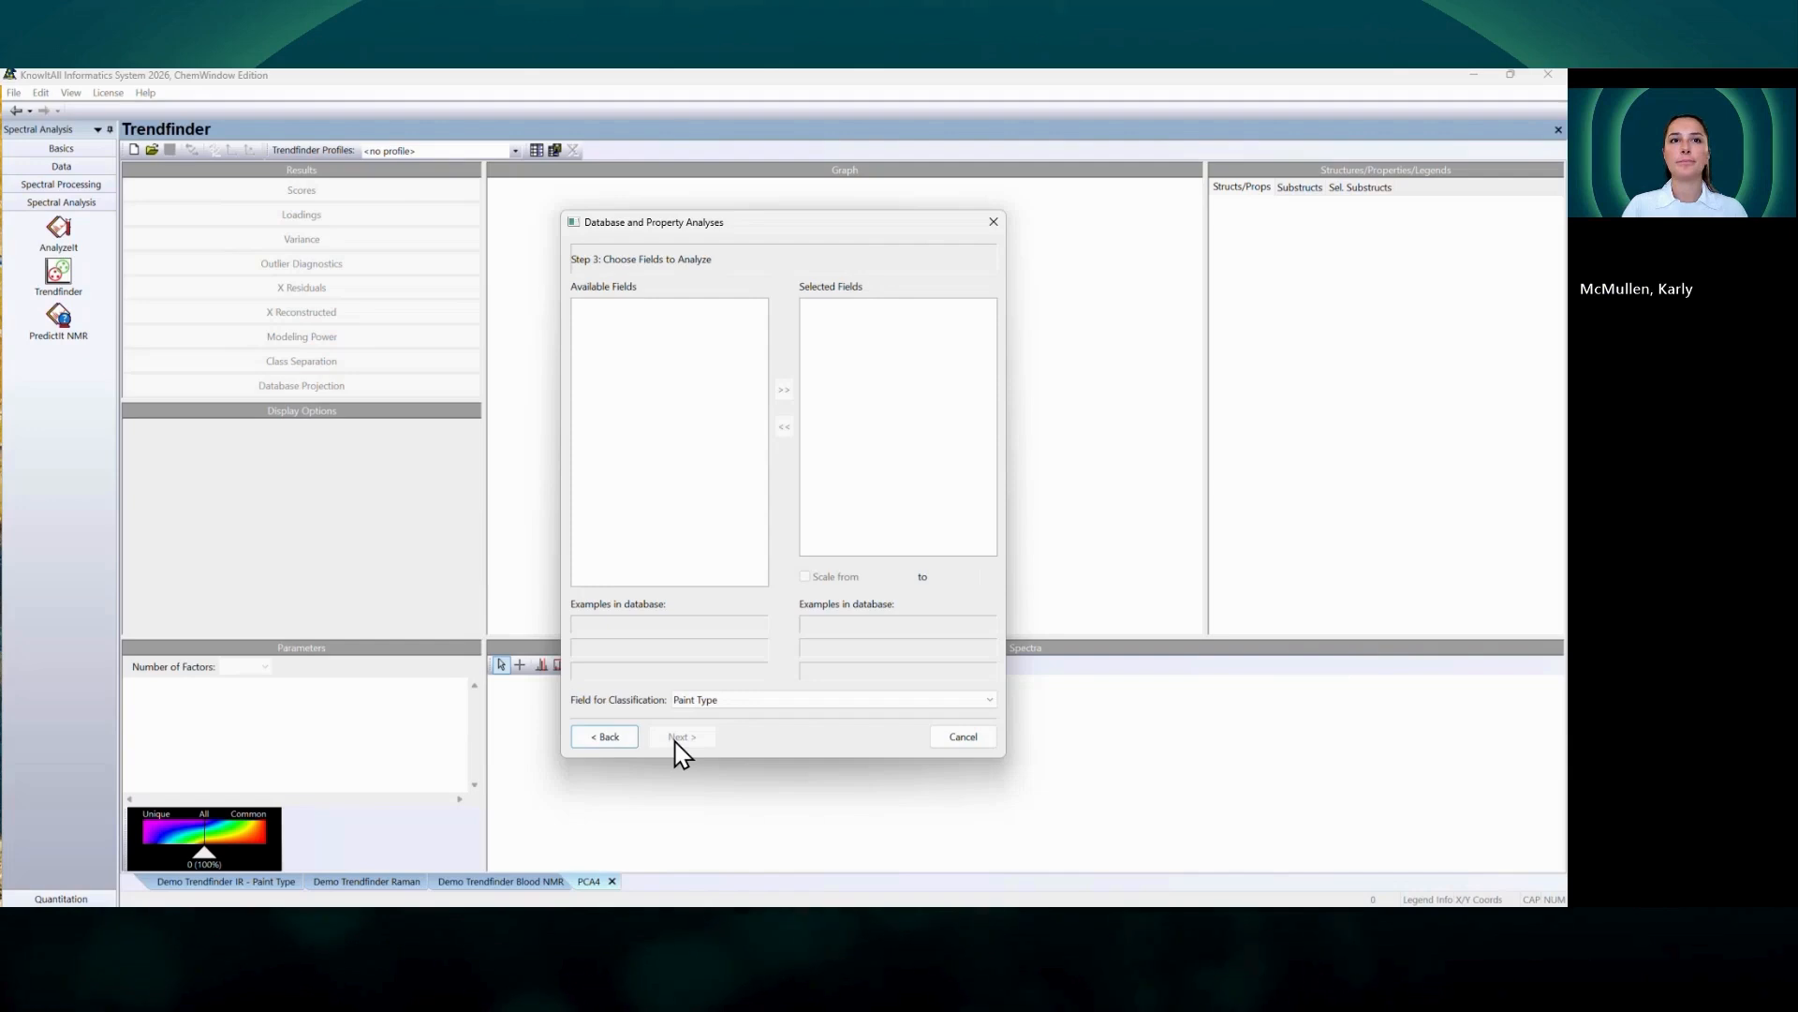
Step: Select IR Spectrum as the field to analyze, keeping Paint Type as the classification field, and continue to the analysis parameters
click(645, 307)
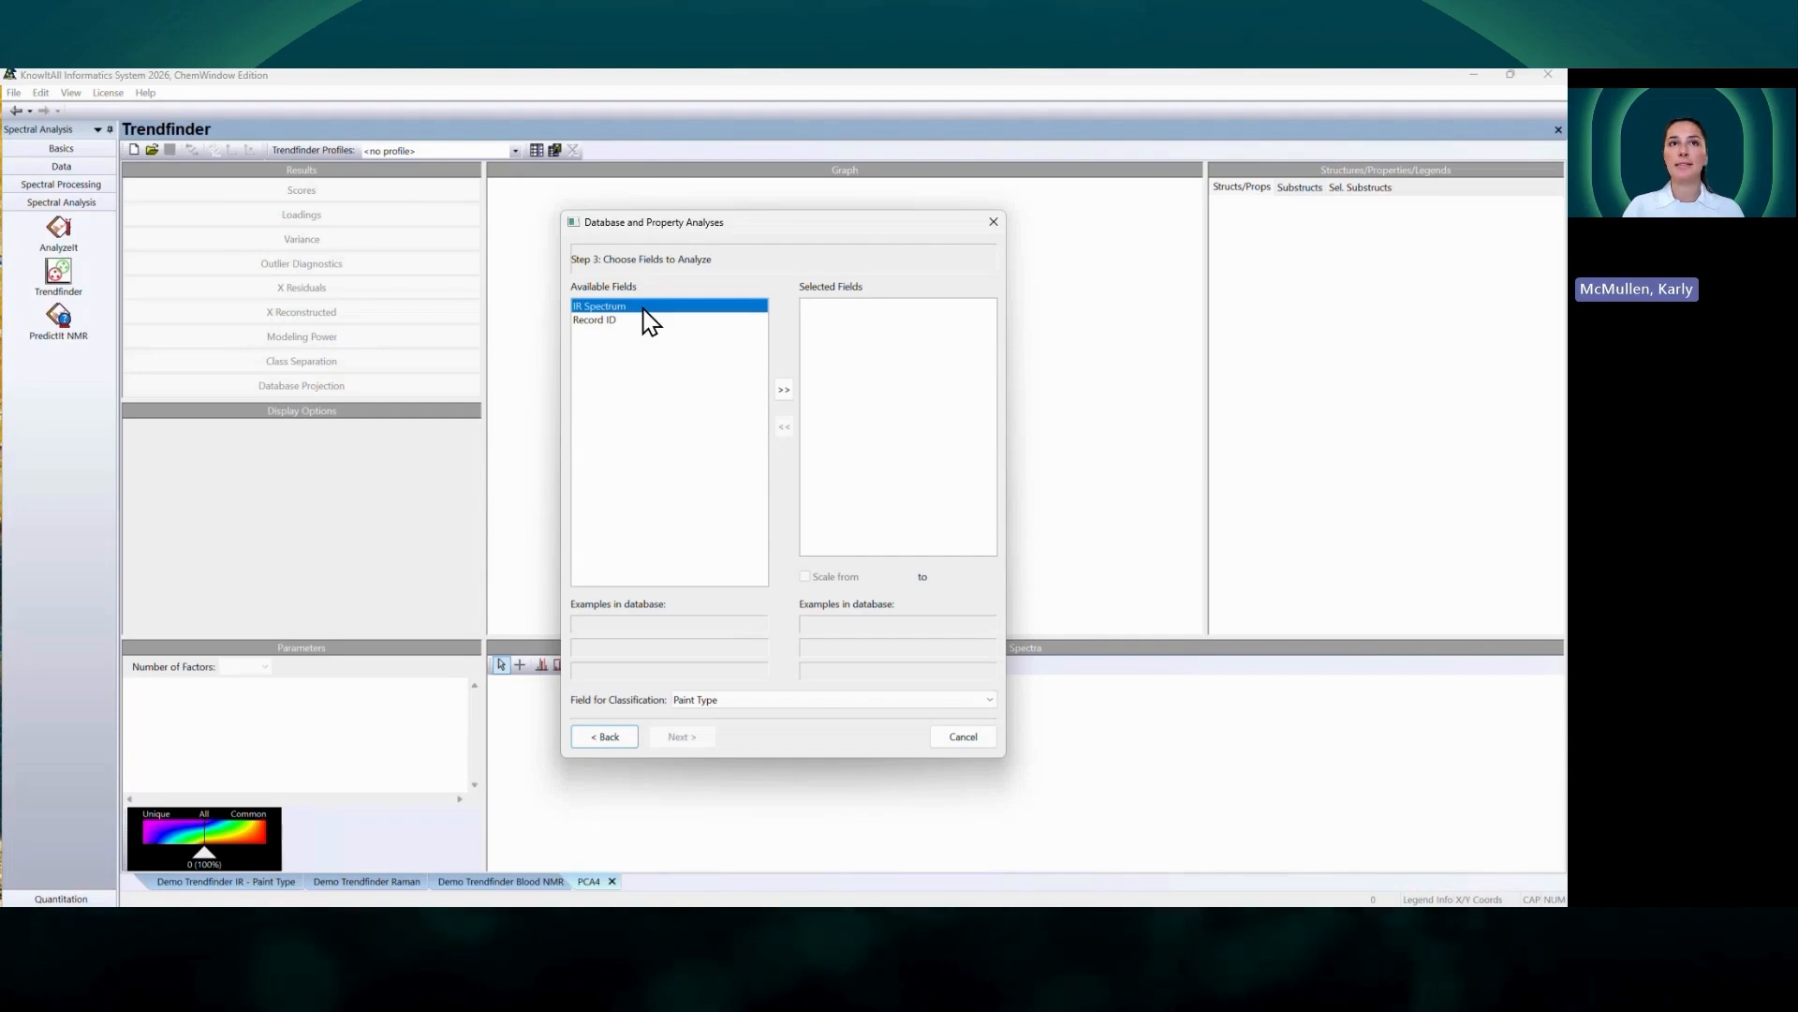
click(785, 390)
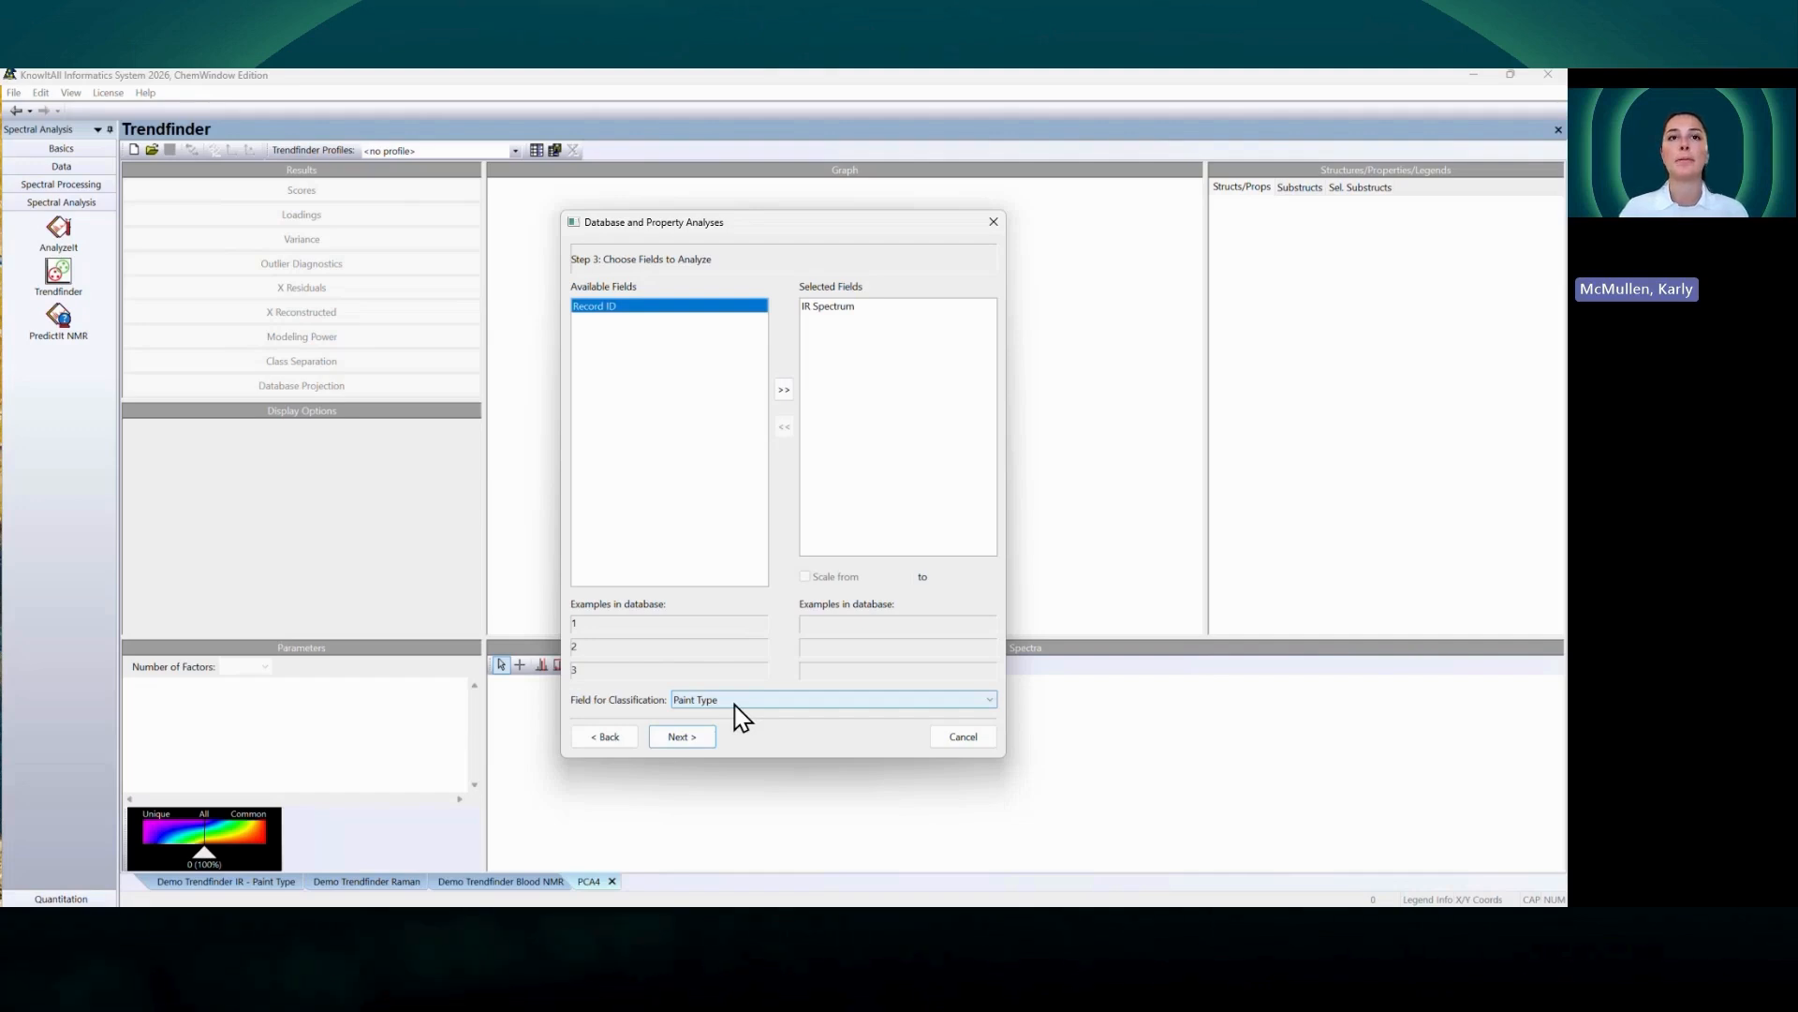
click(681, 737)
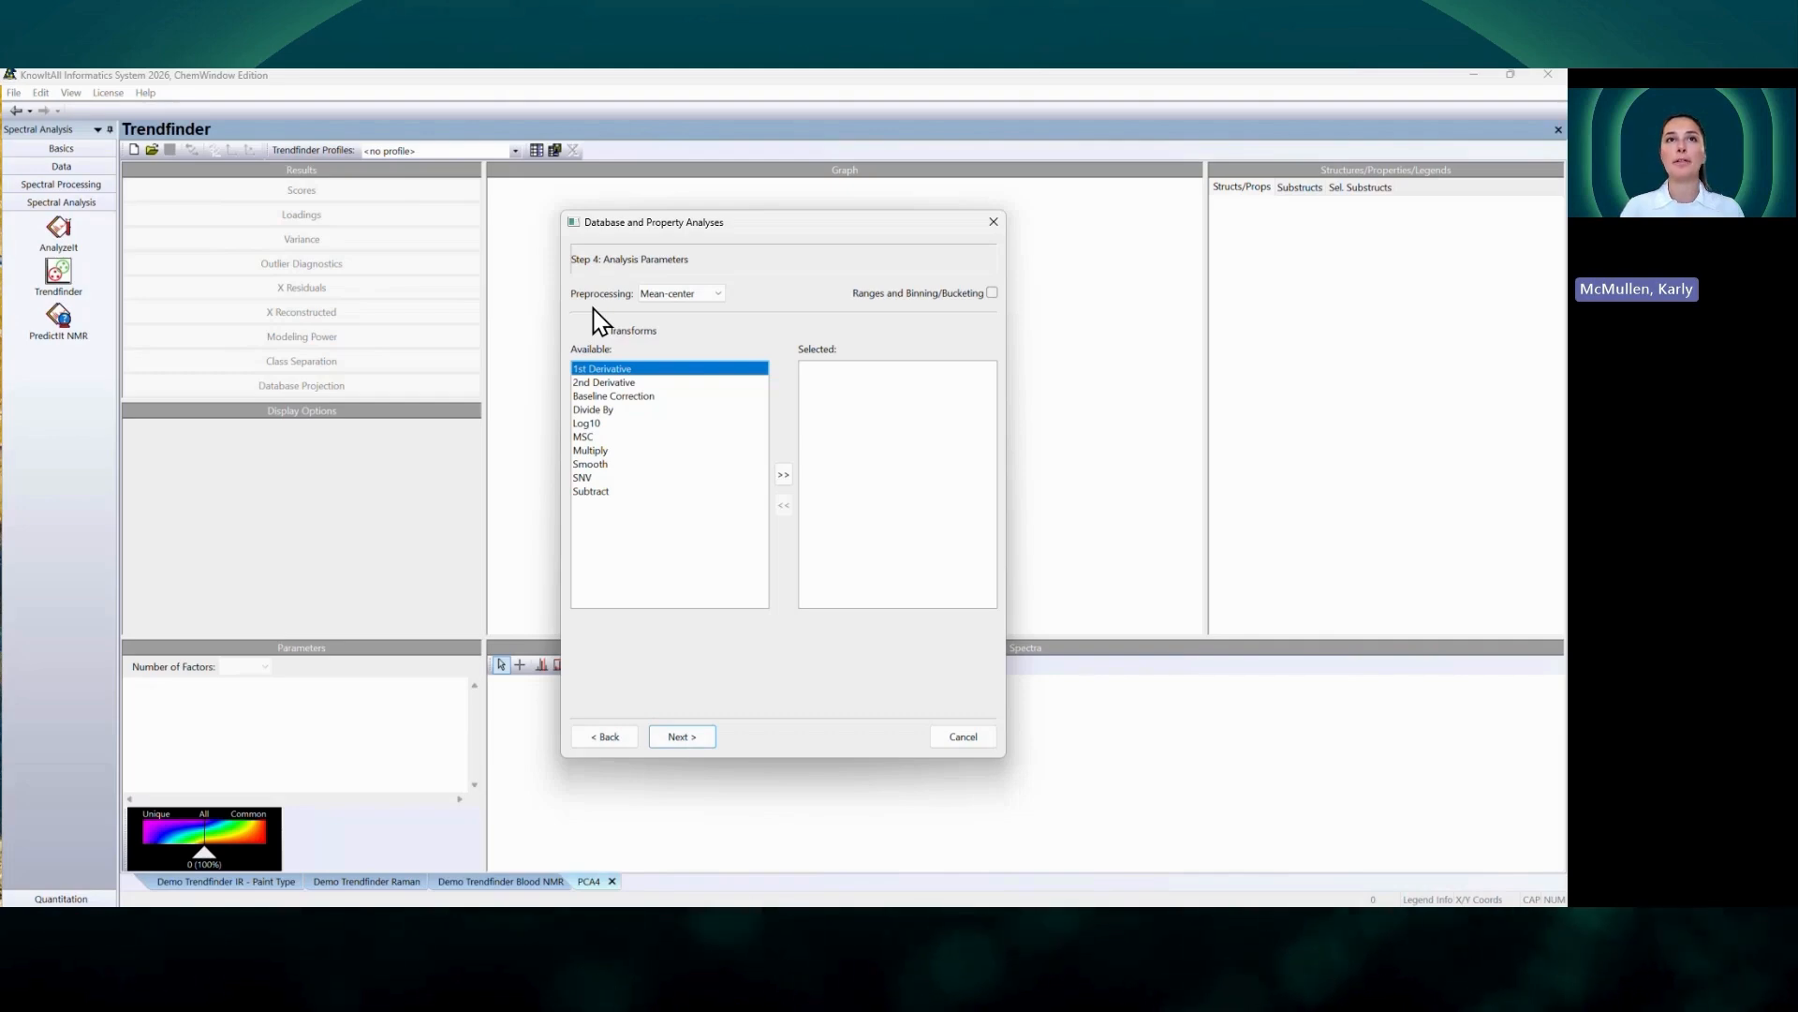
Step: Keep Mean-center preprocessing and add the 2nd Derivative Y transform with the number of points set to 11
click(717, 294)
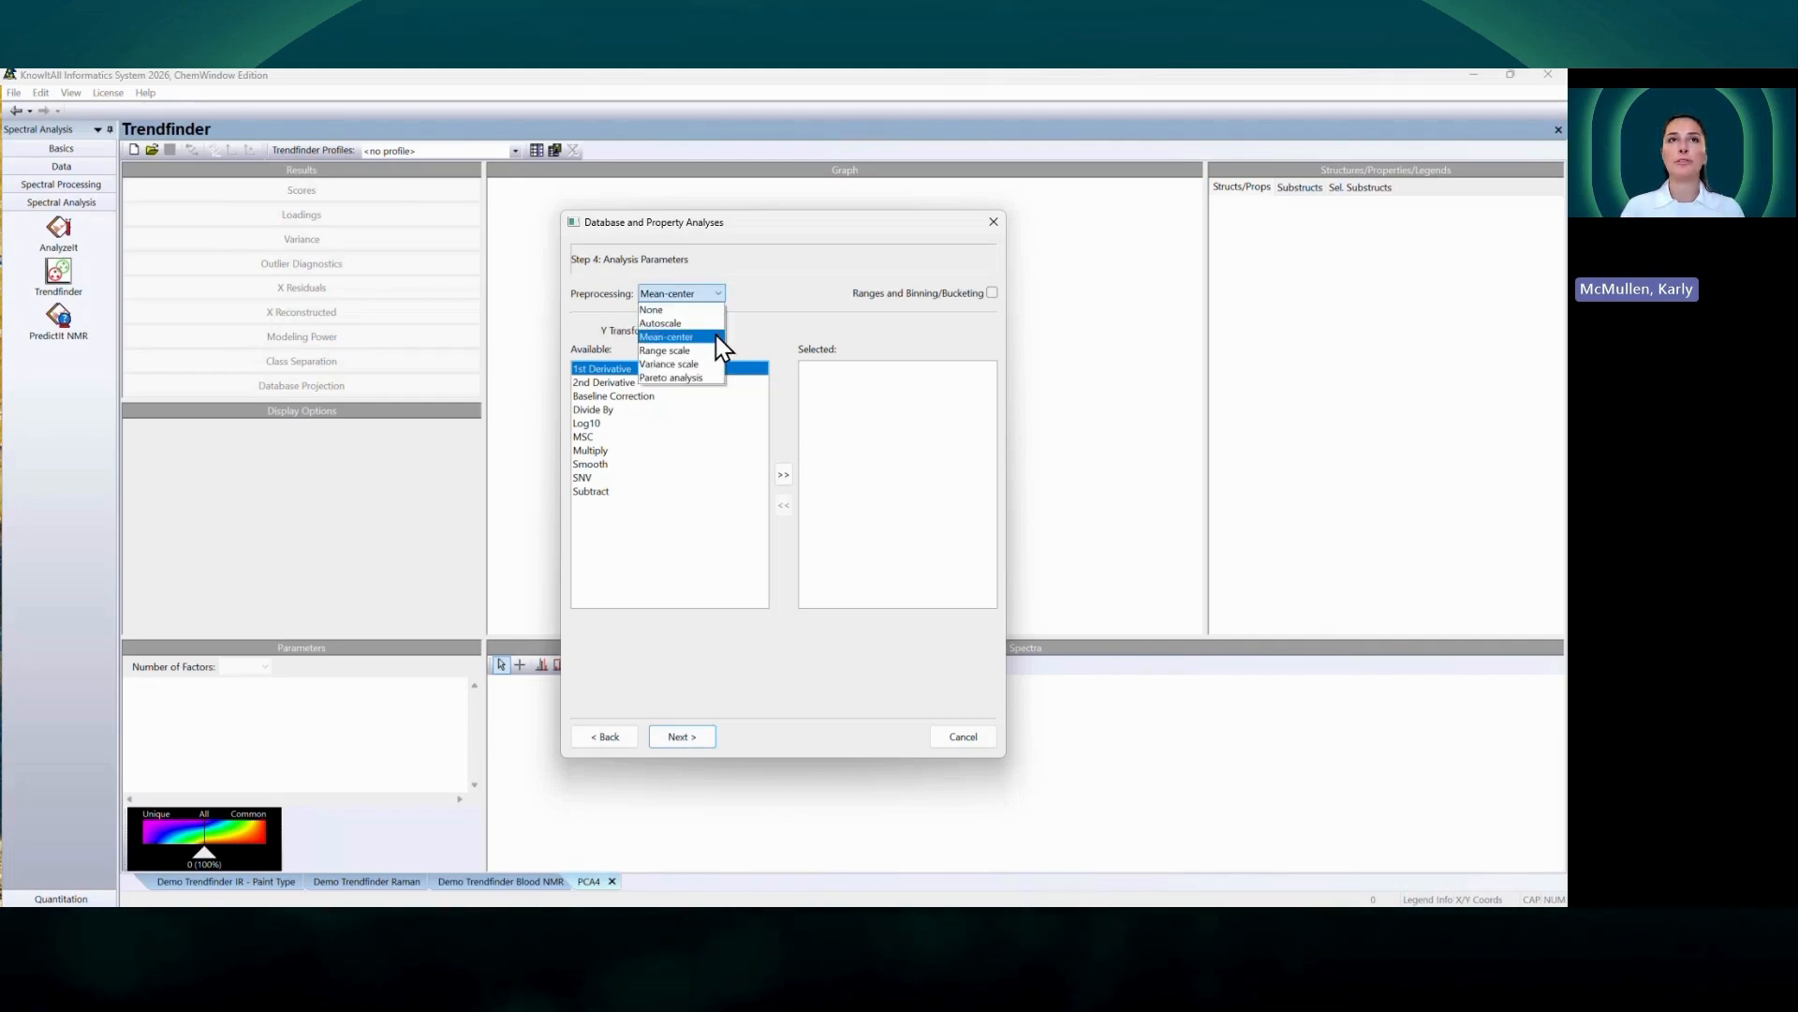
click(716, 335)
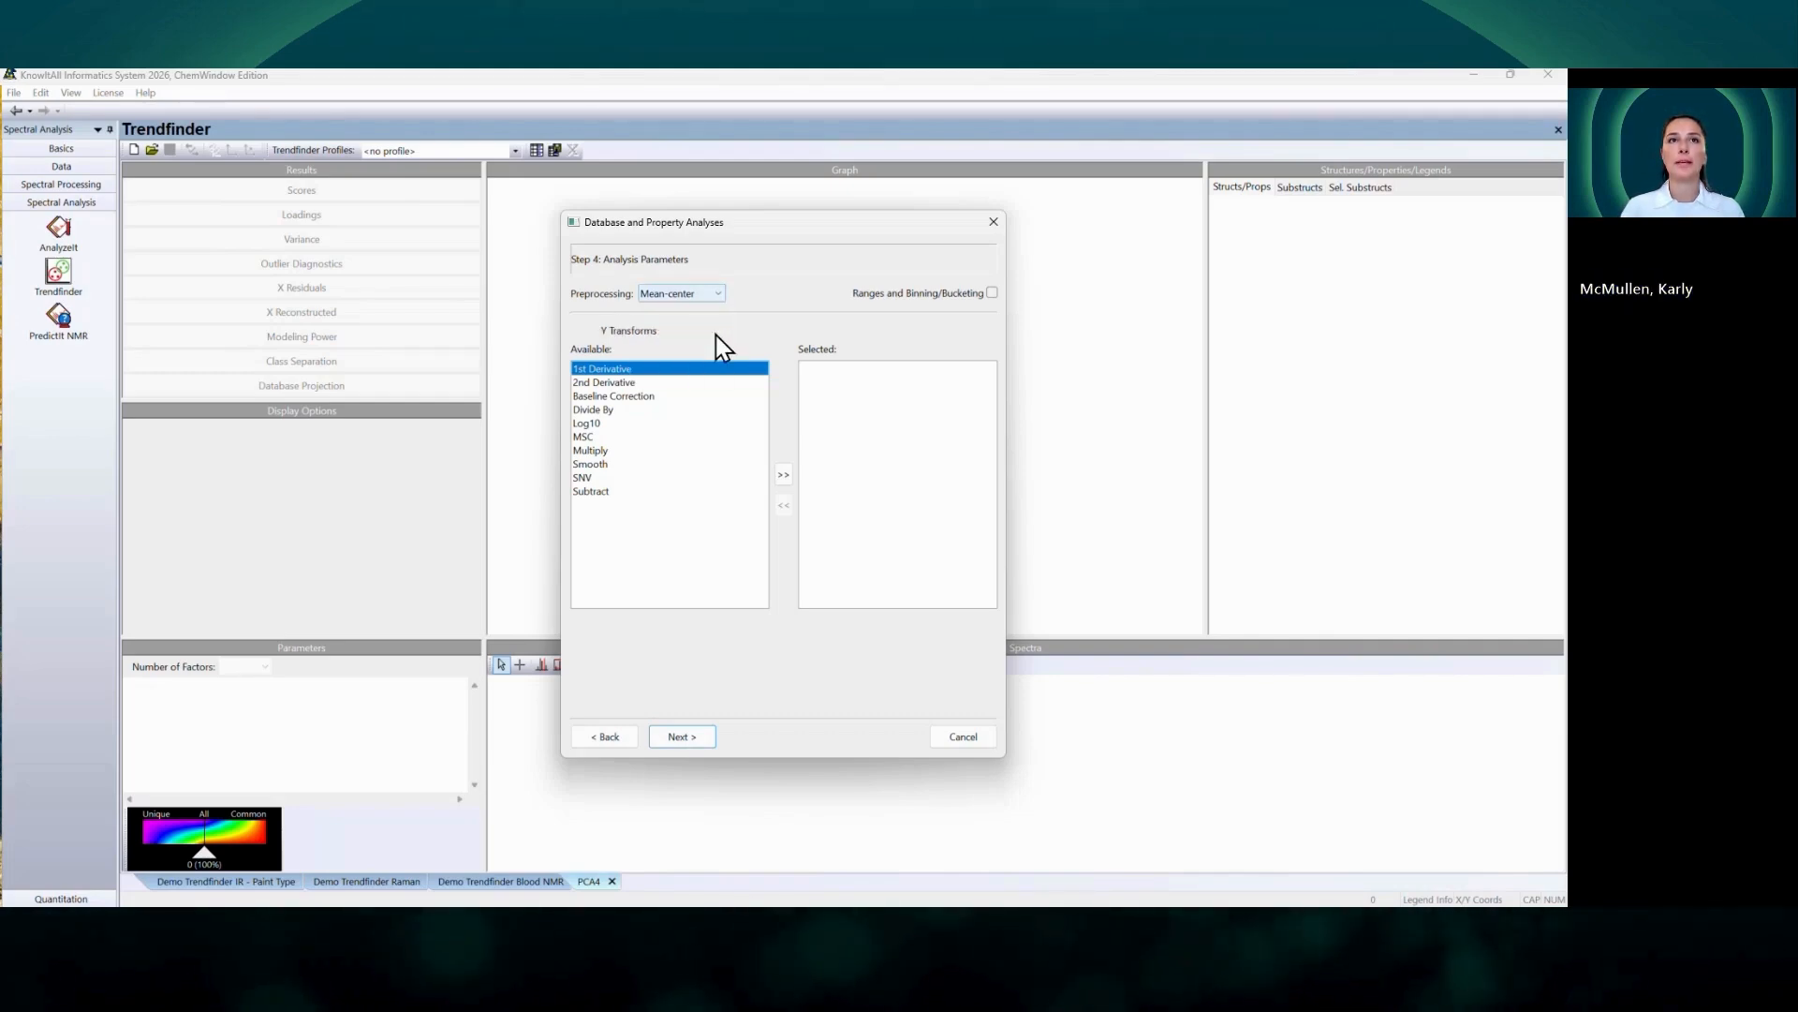
click(654, 384)
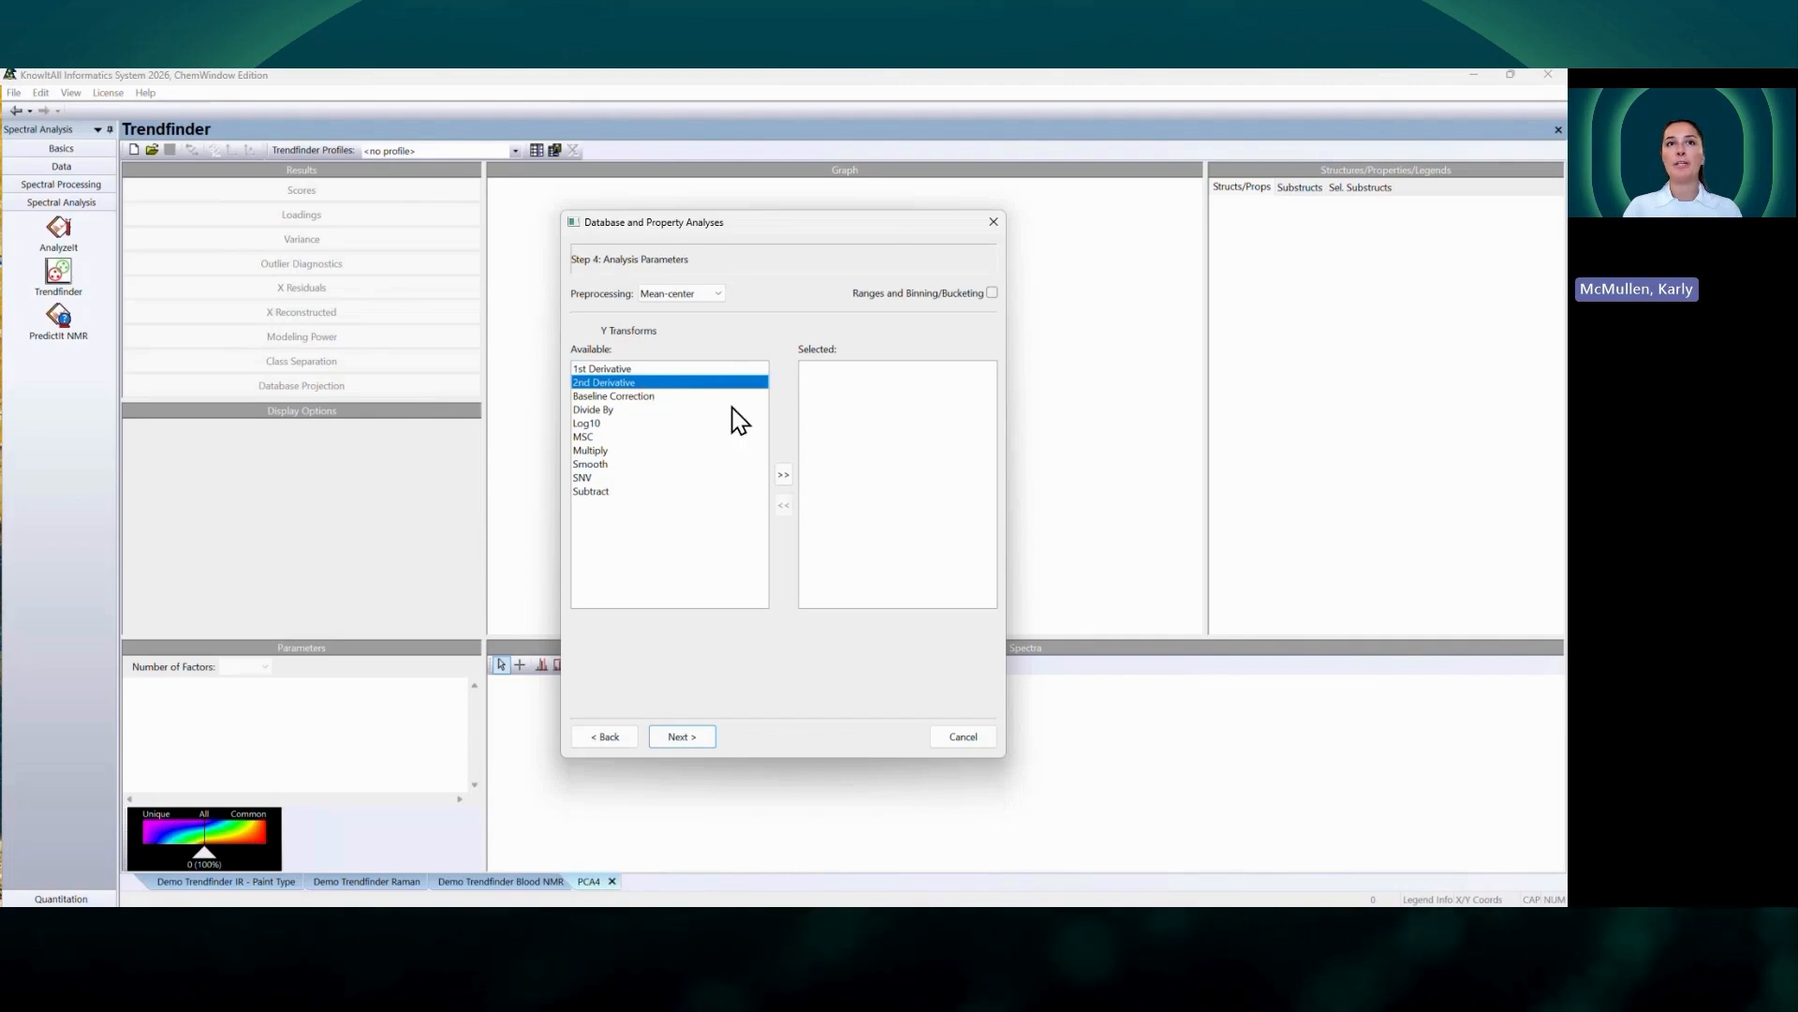
click(782, 473)
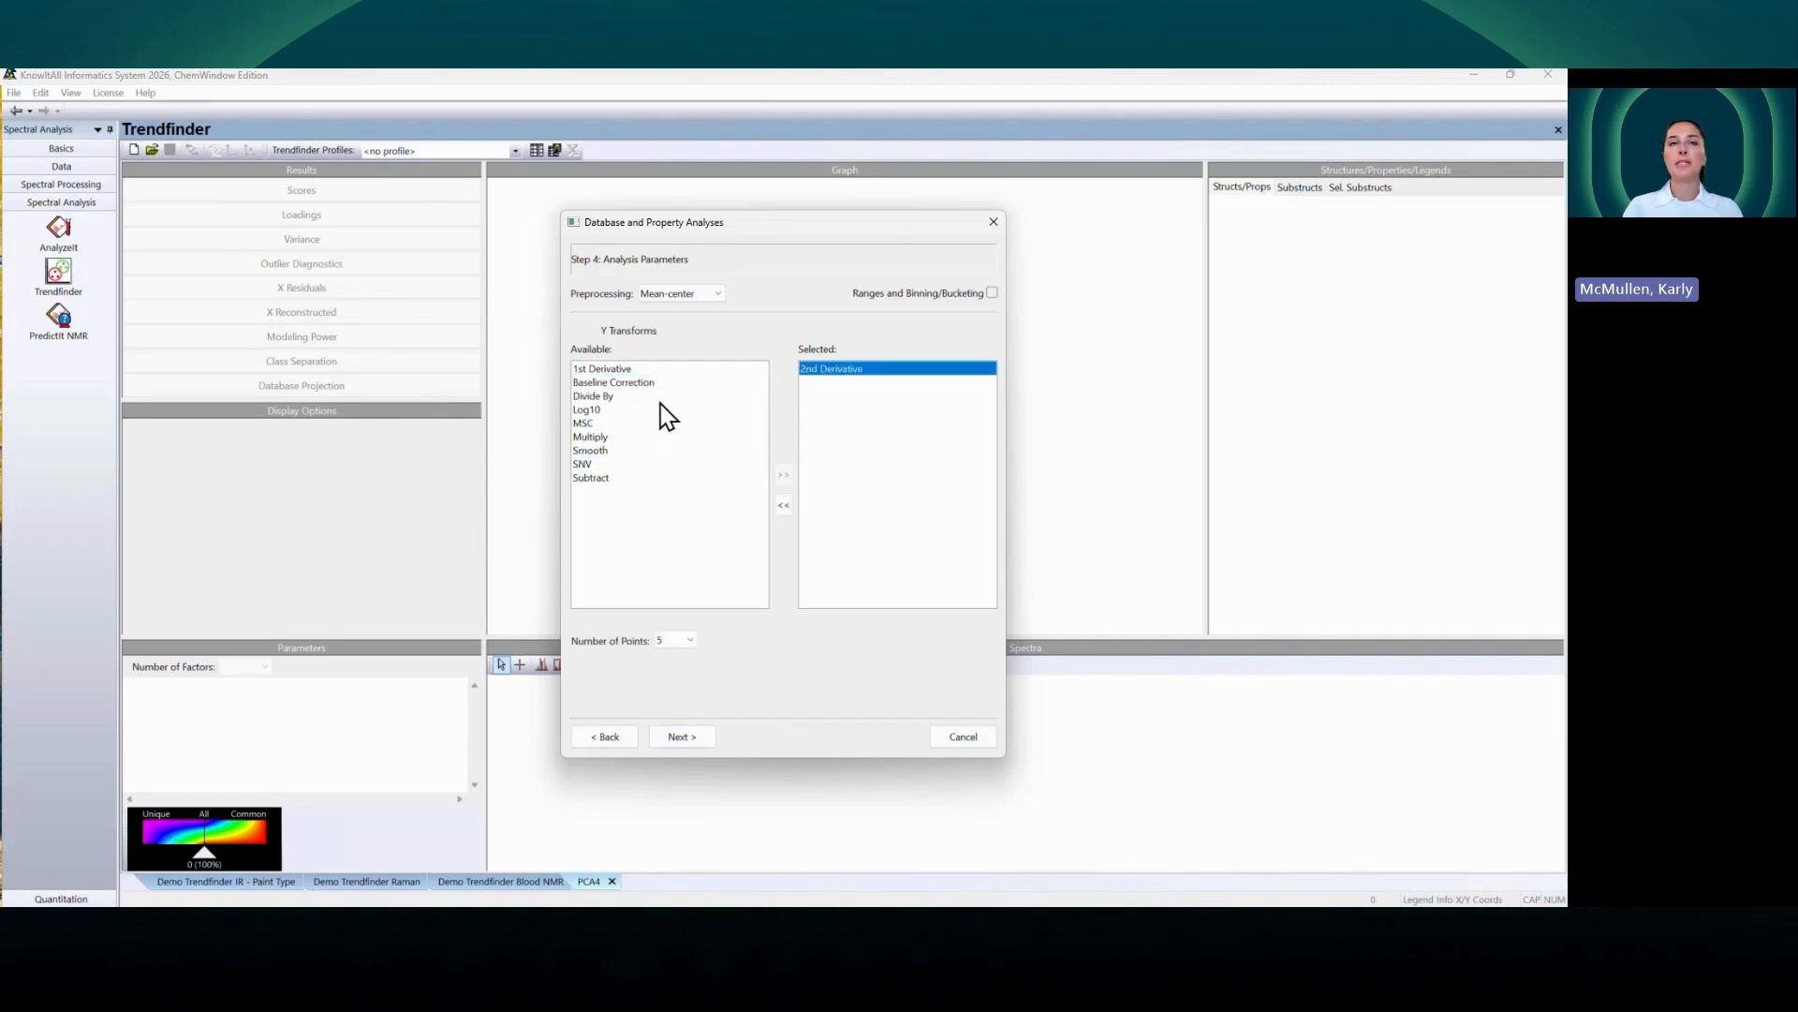
click(618, 397)
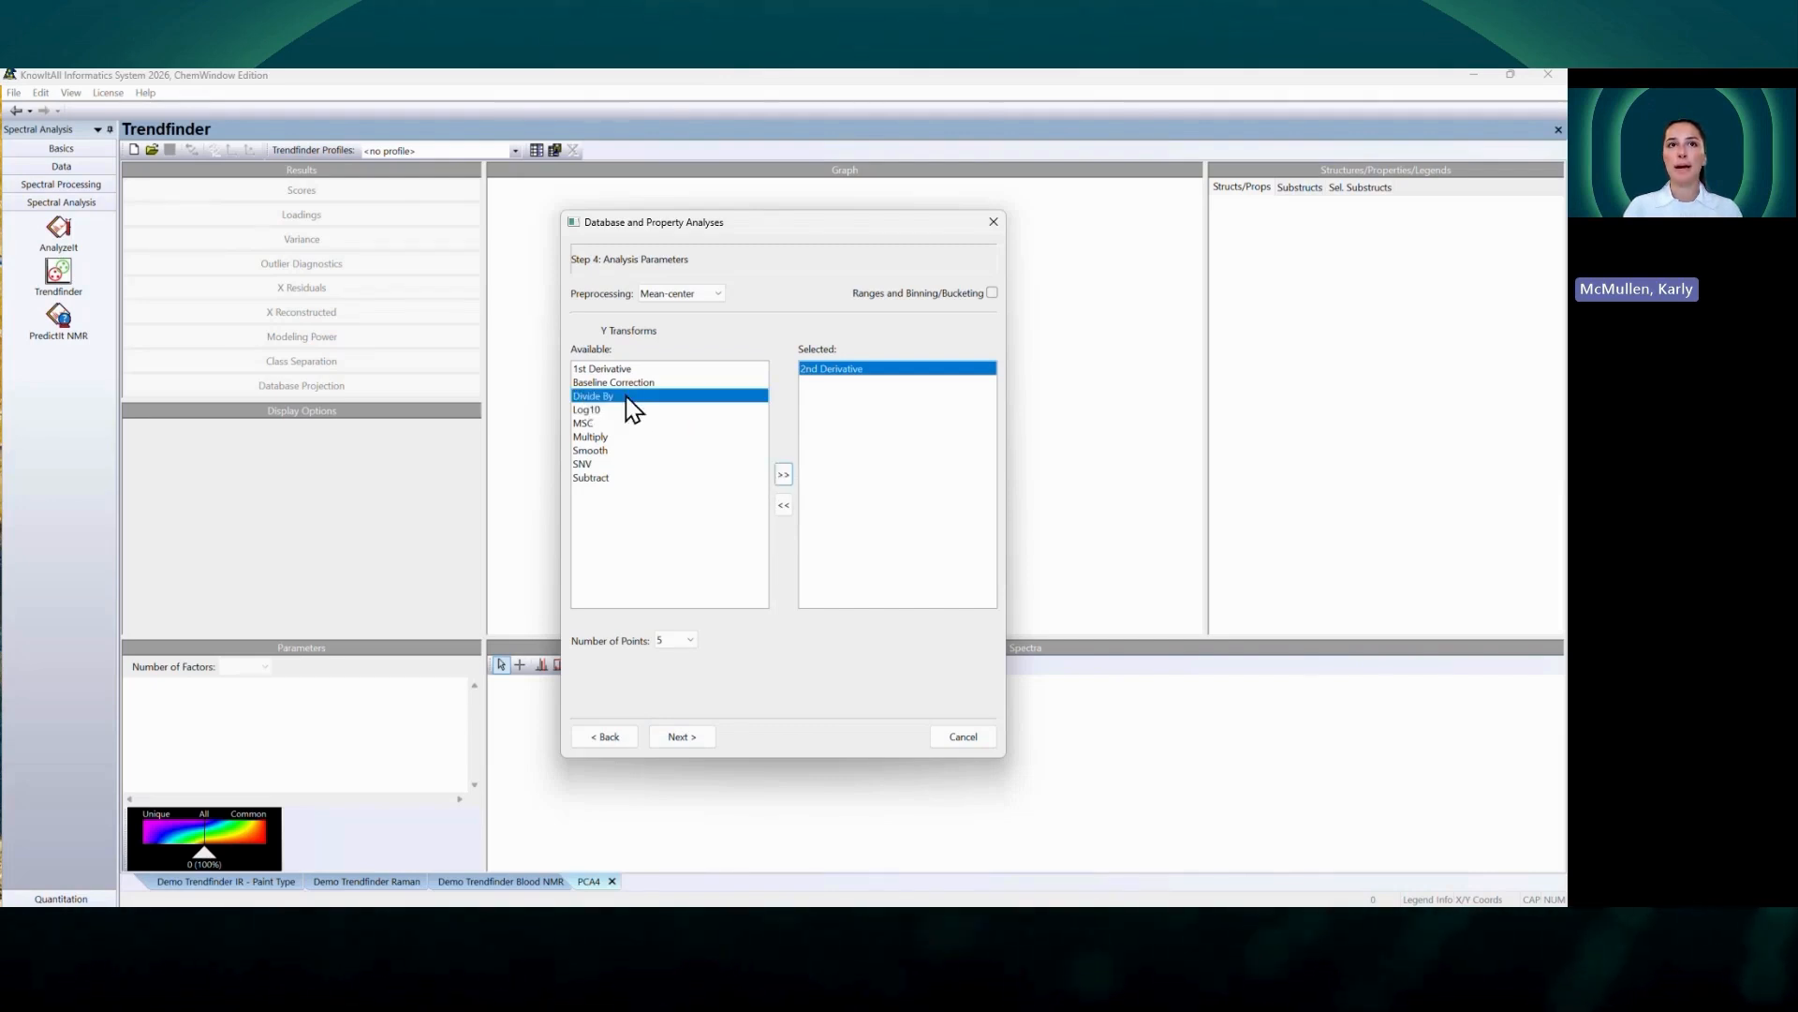
click(824, 369)
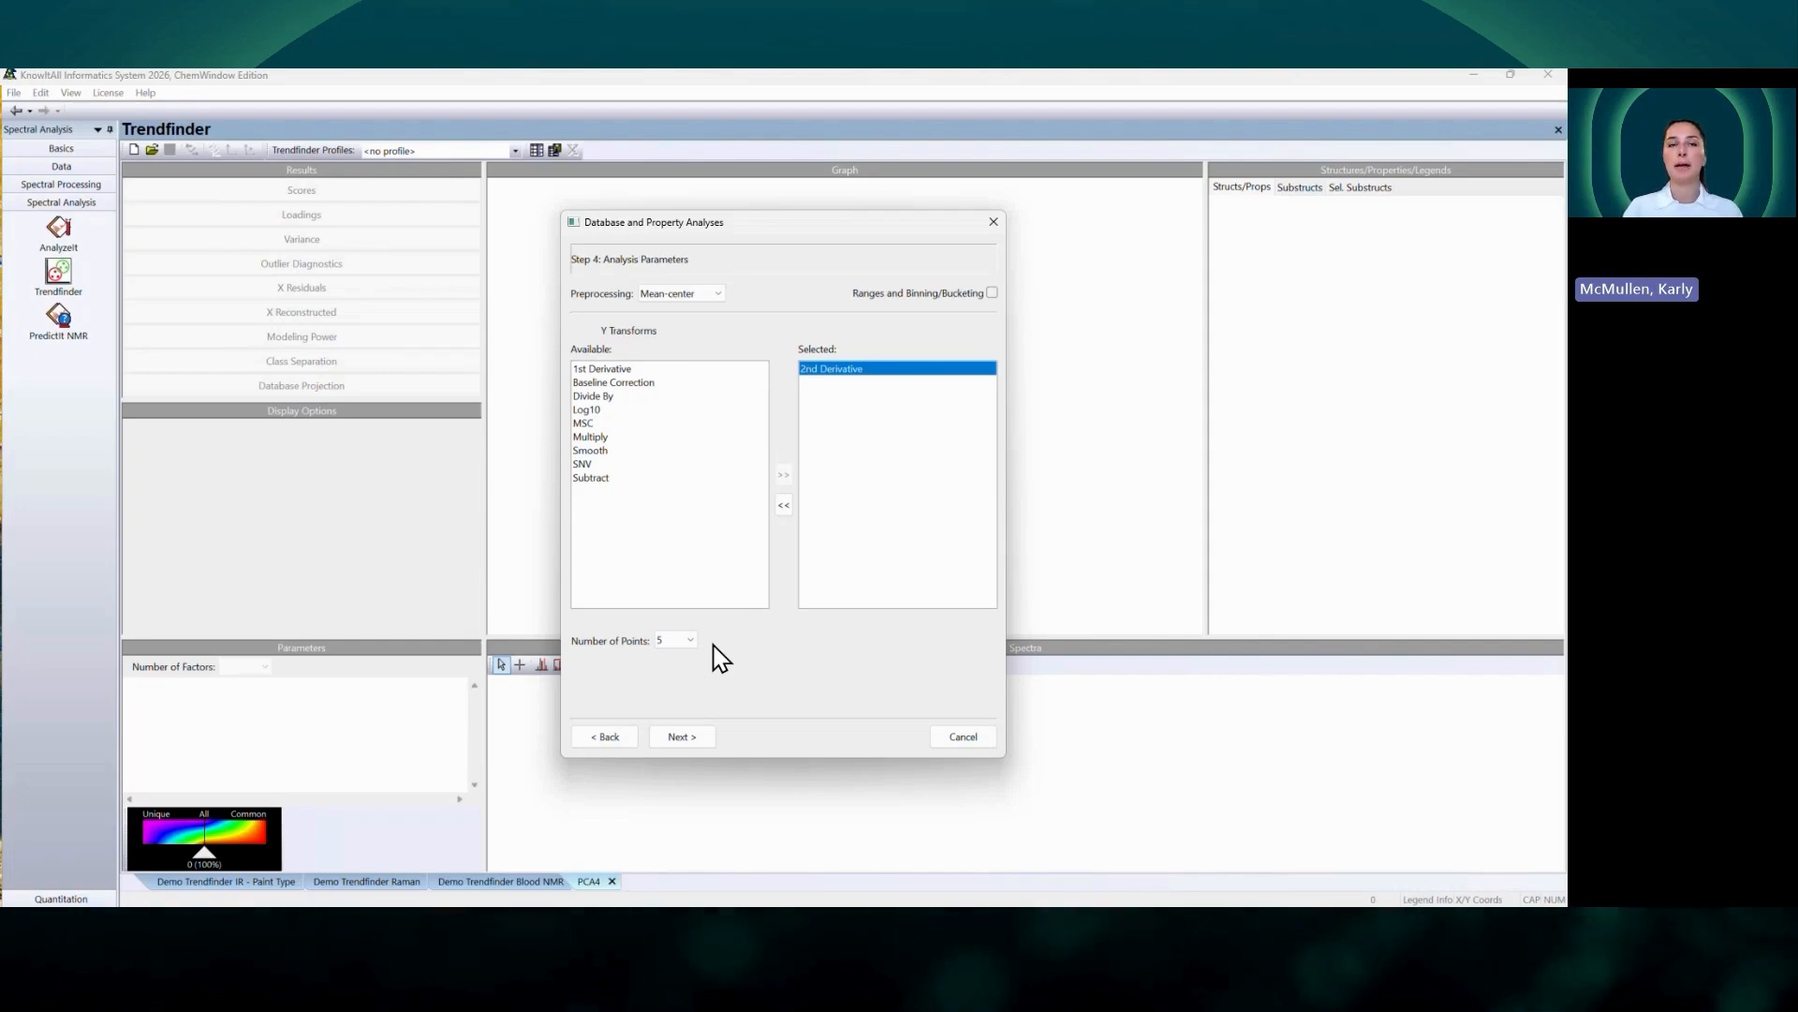
click(689, 640)
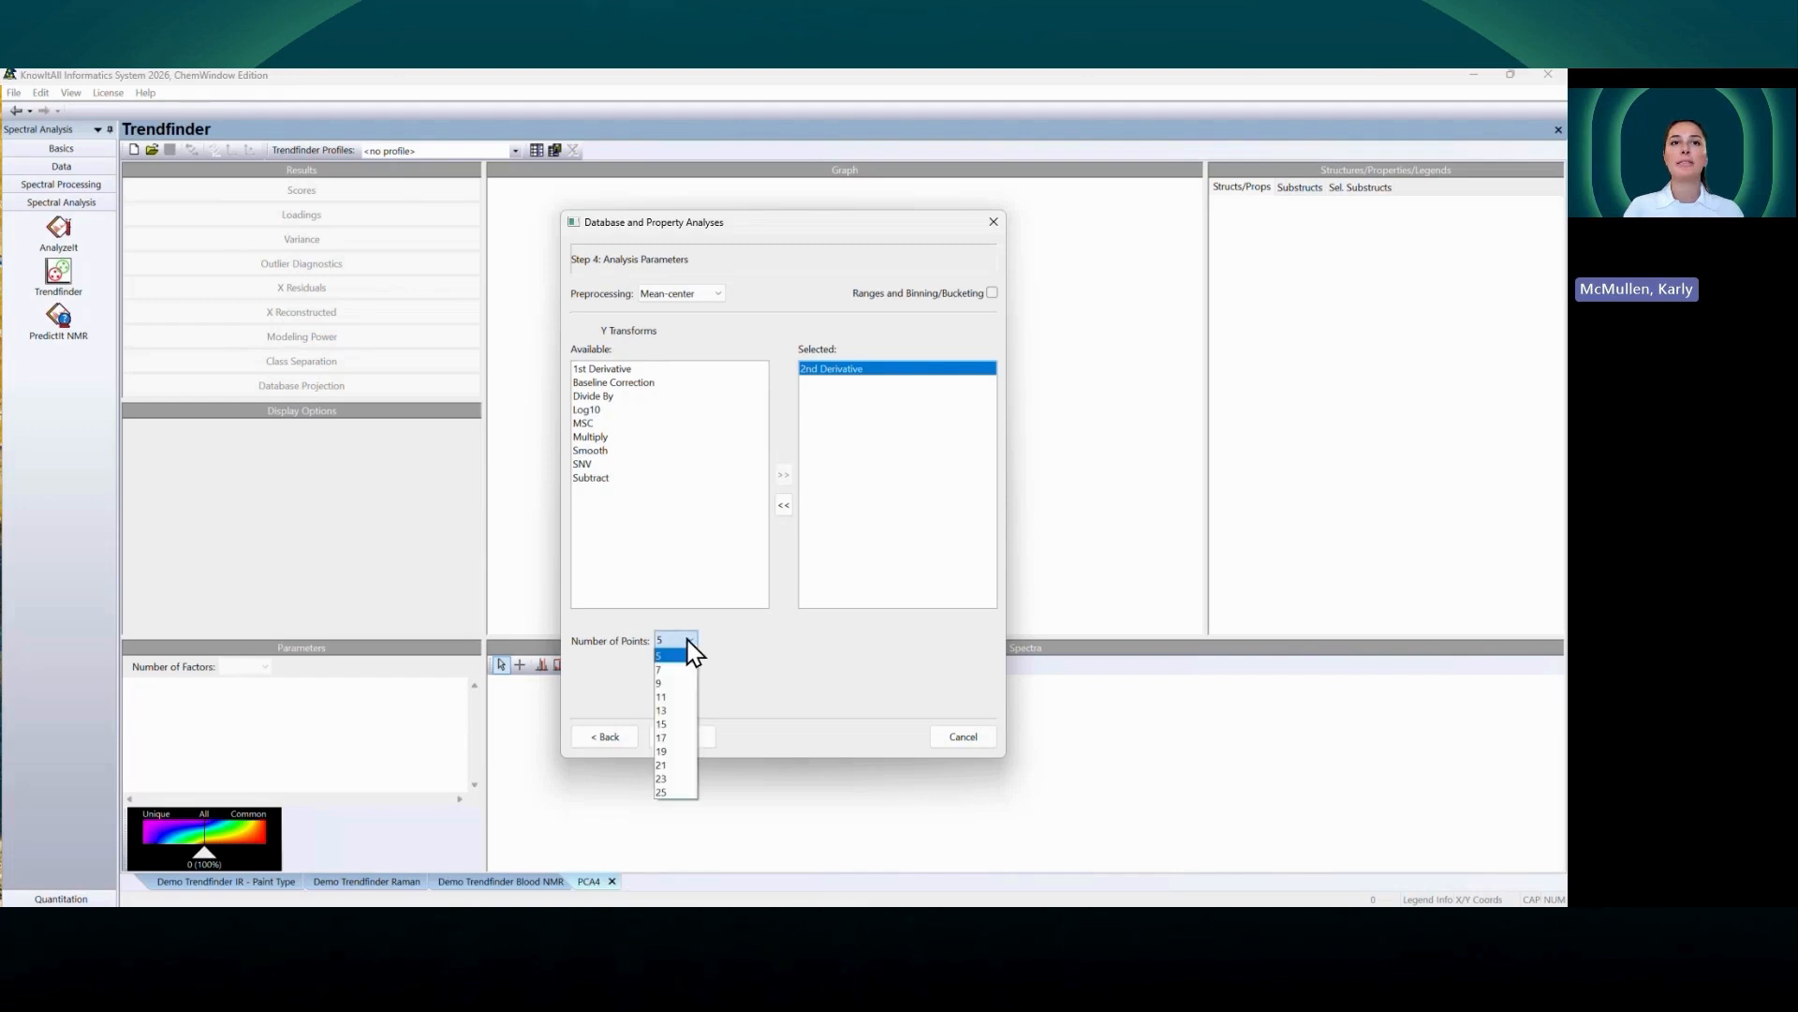
click(694, 701)
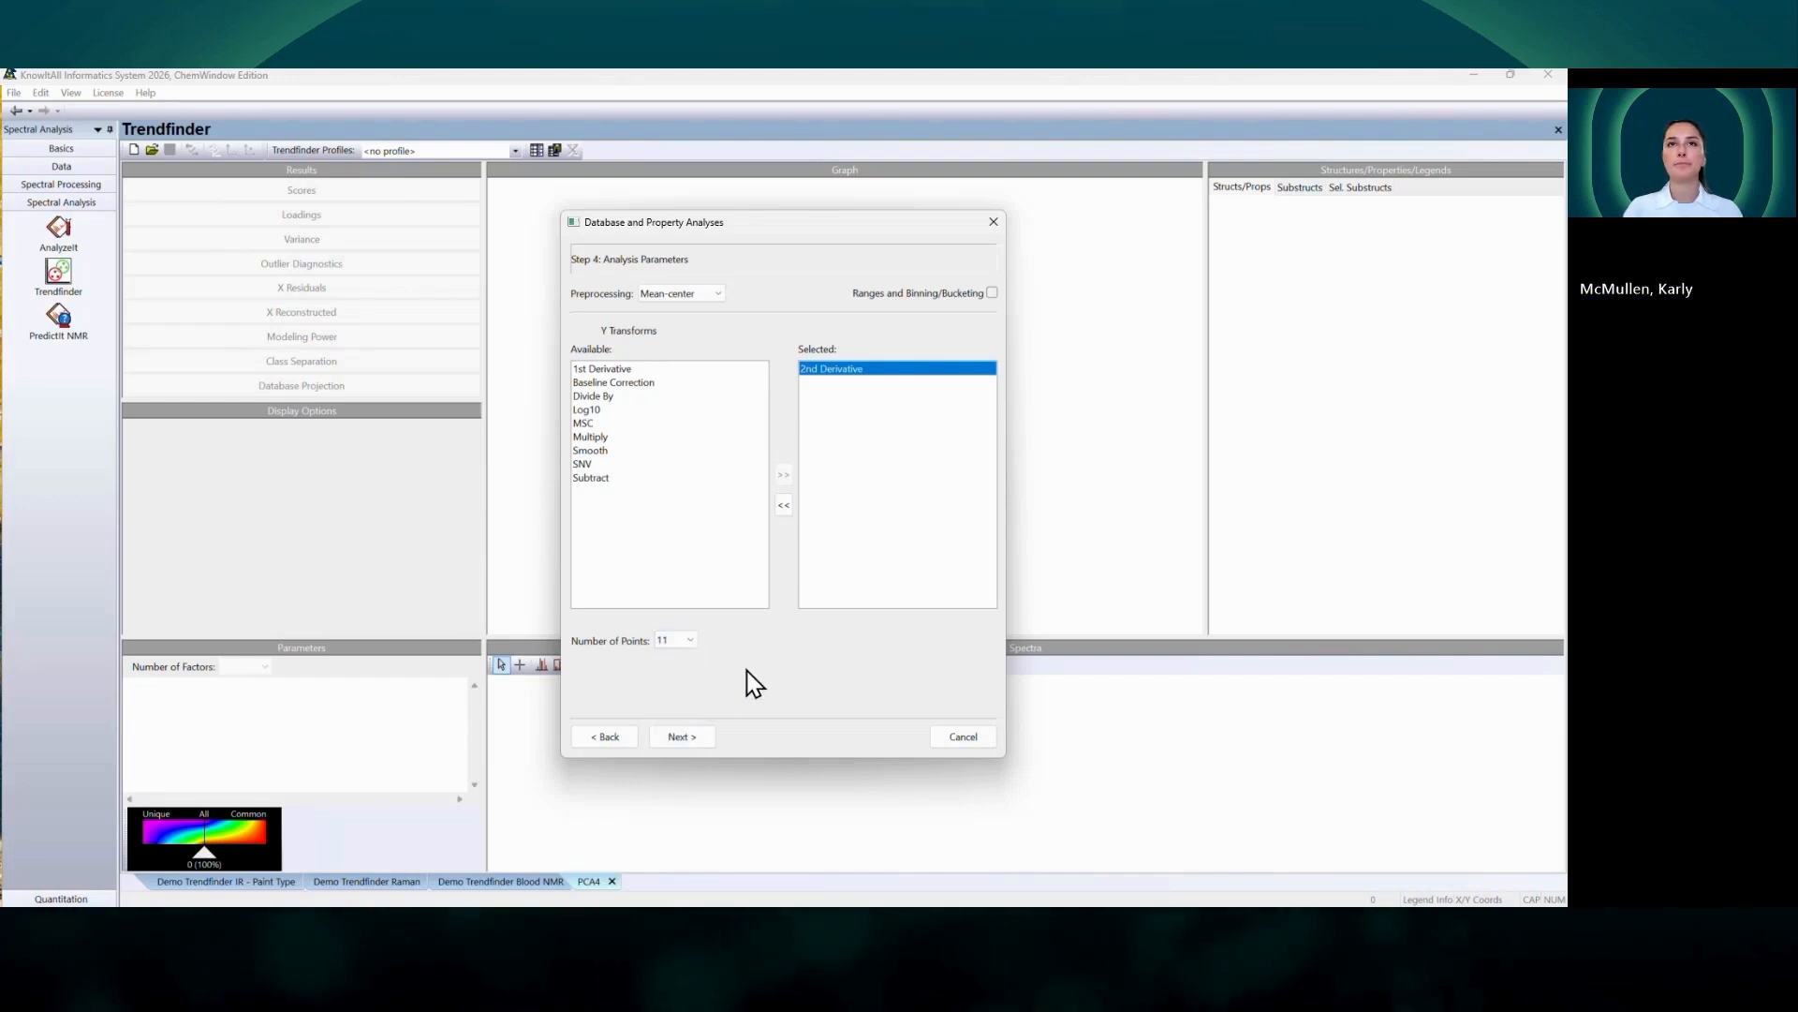
Step: Enable Ranges and Binning/Bucketing, try including only about 3700 to 2460 cm⁻¹, and clear that range
click(992, 293)
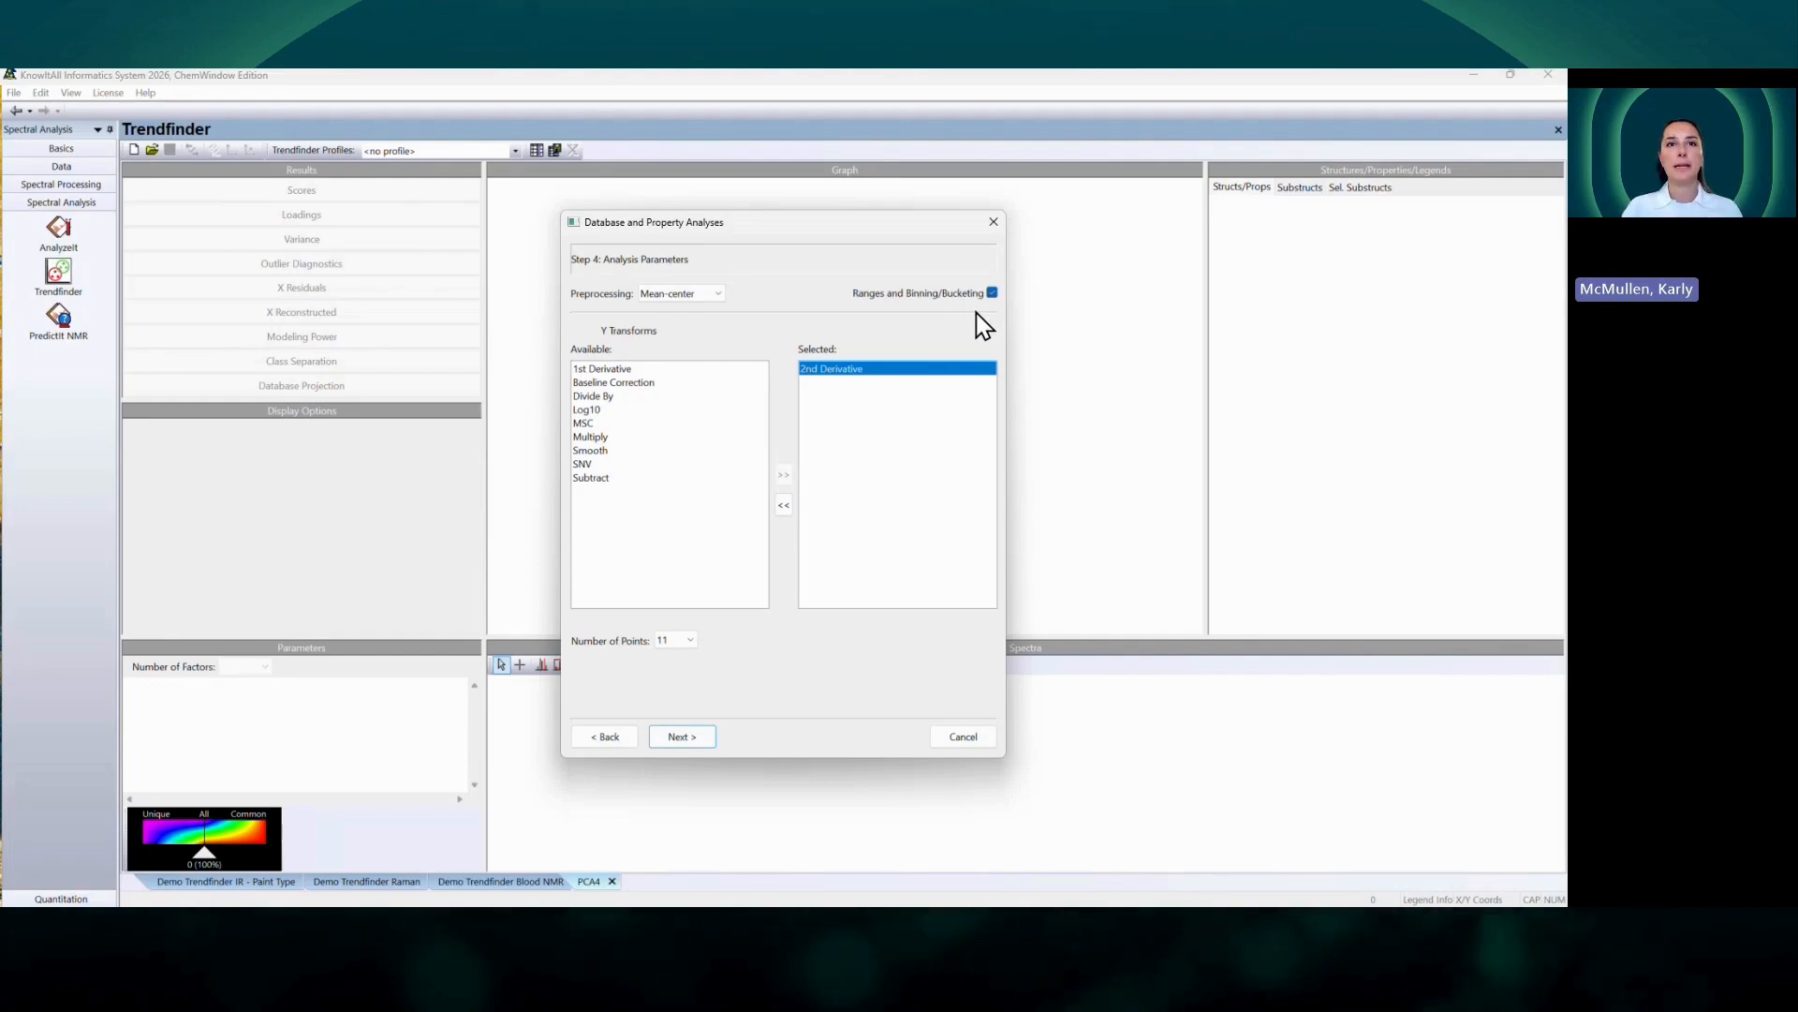
click(697, 739)
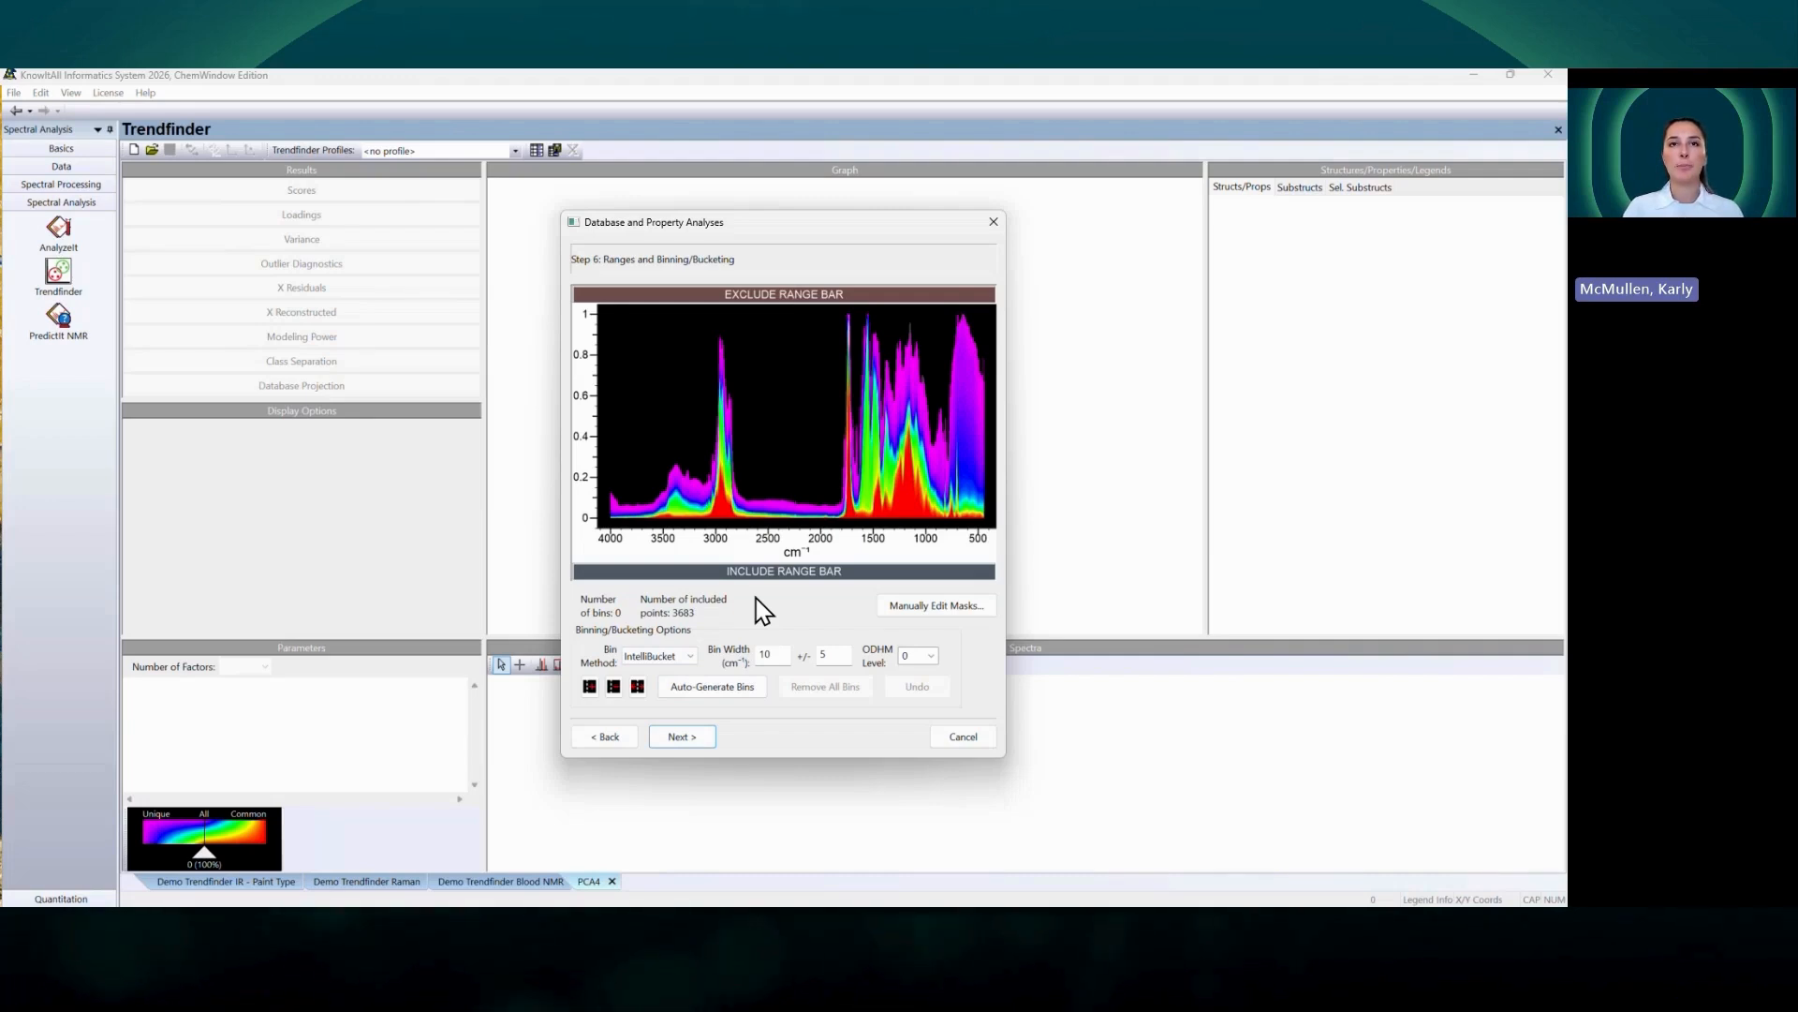
click(682, 573)
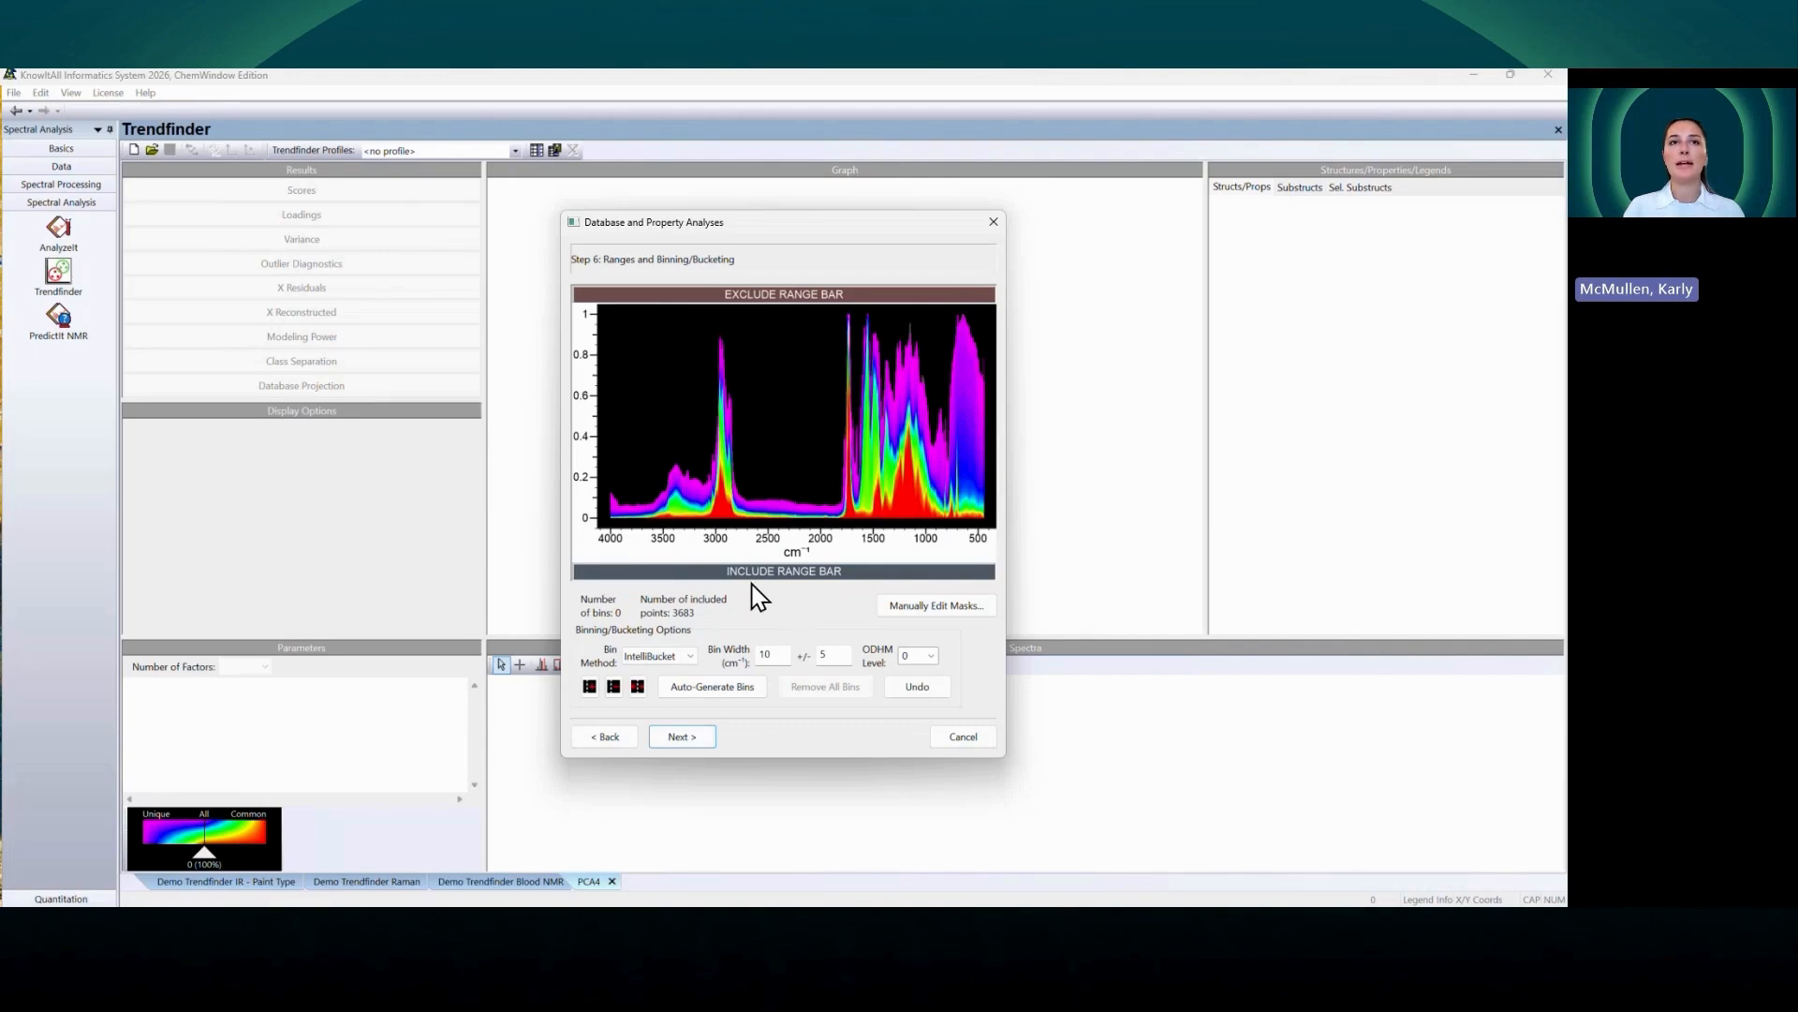
drag(661, 570, 770, 572)
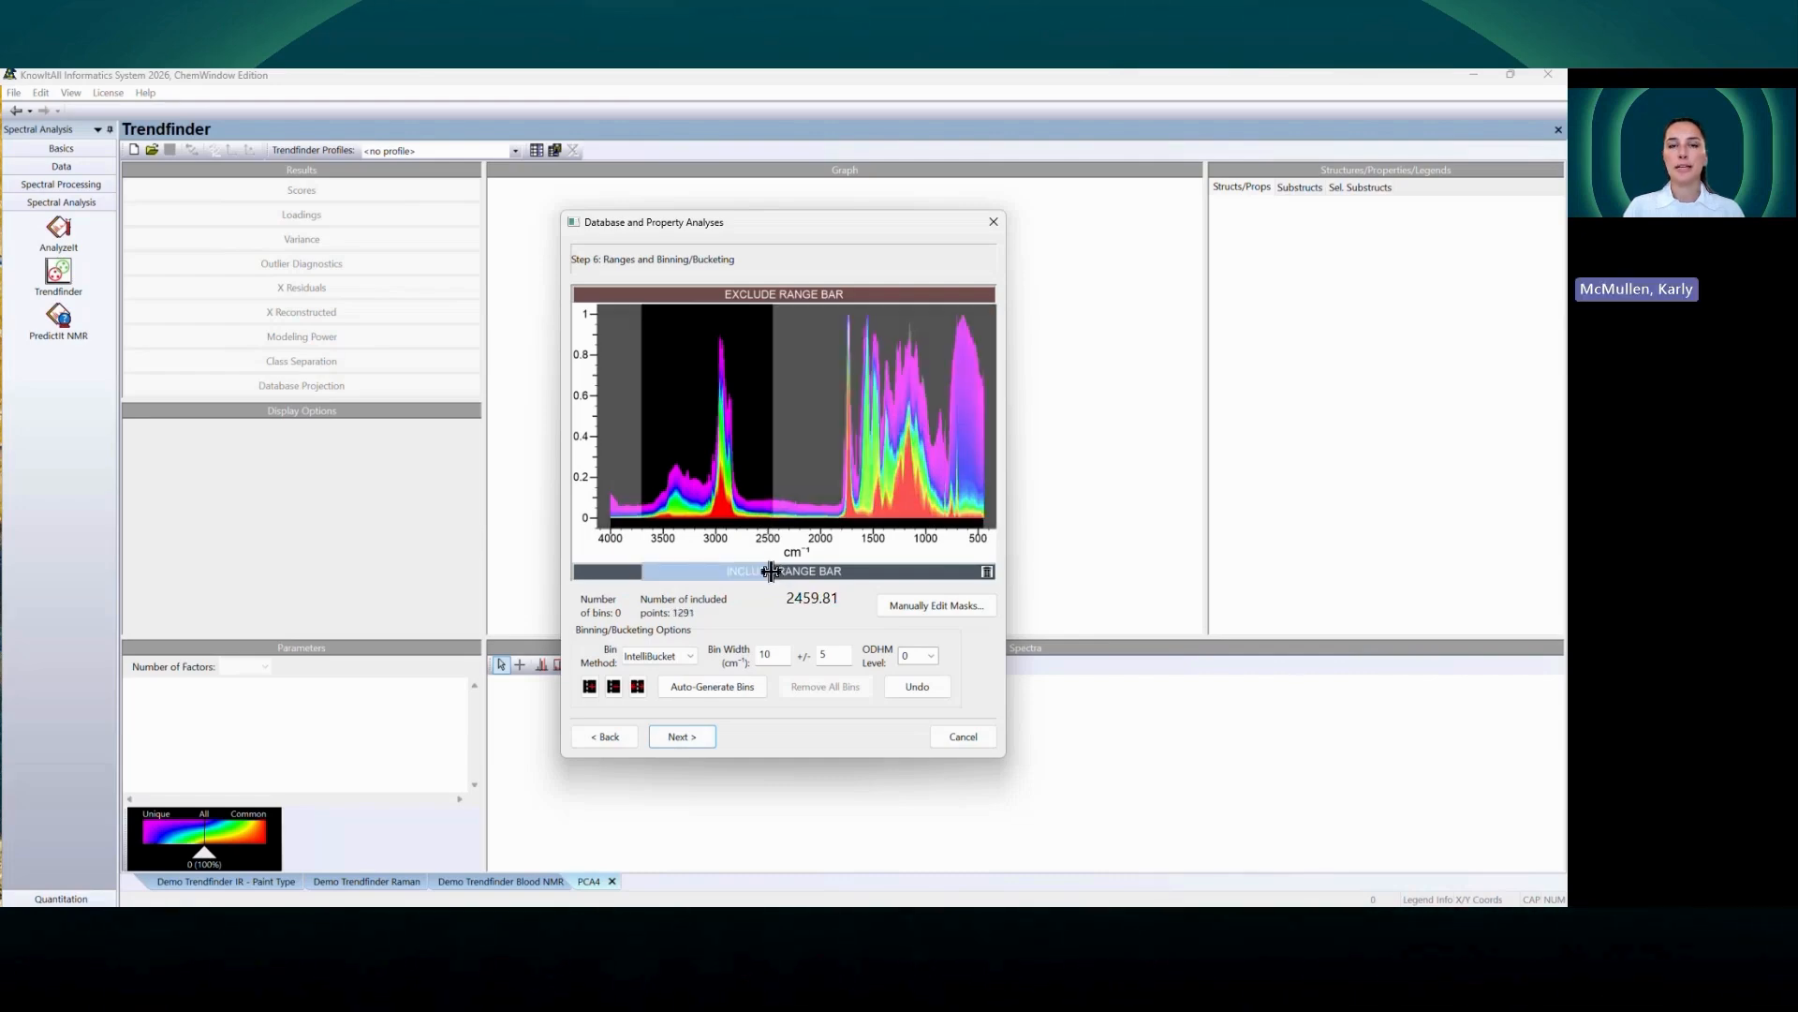
click(989, 572)
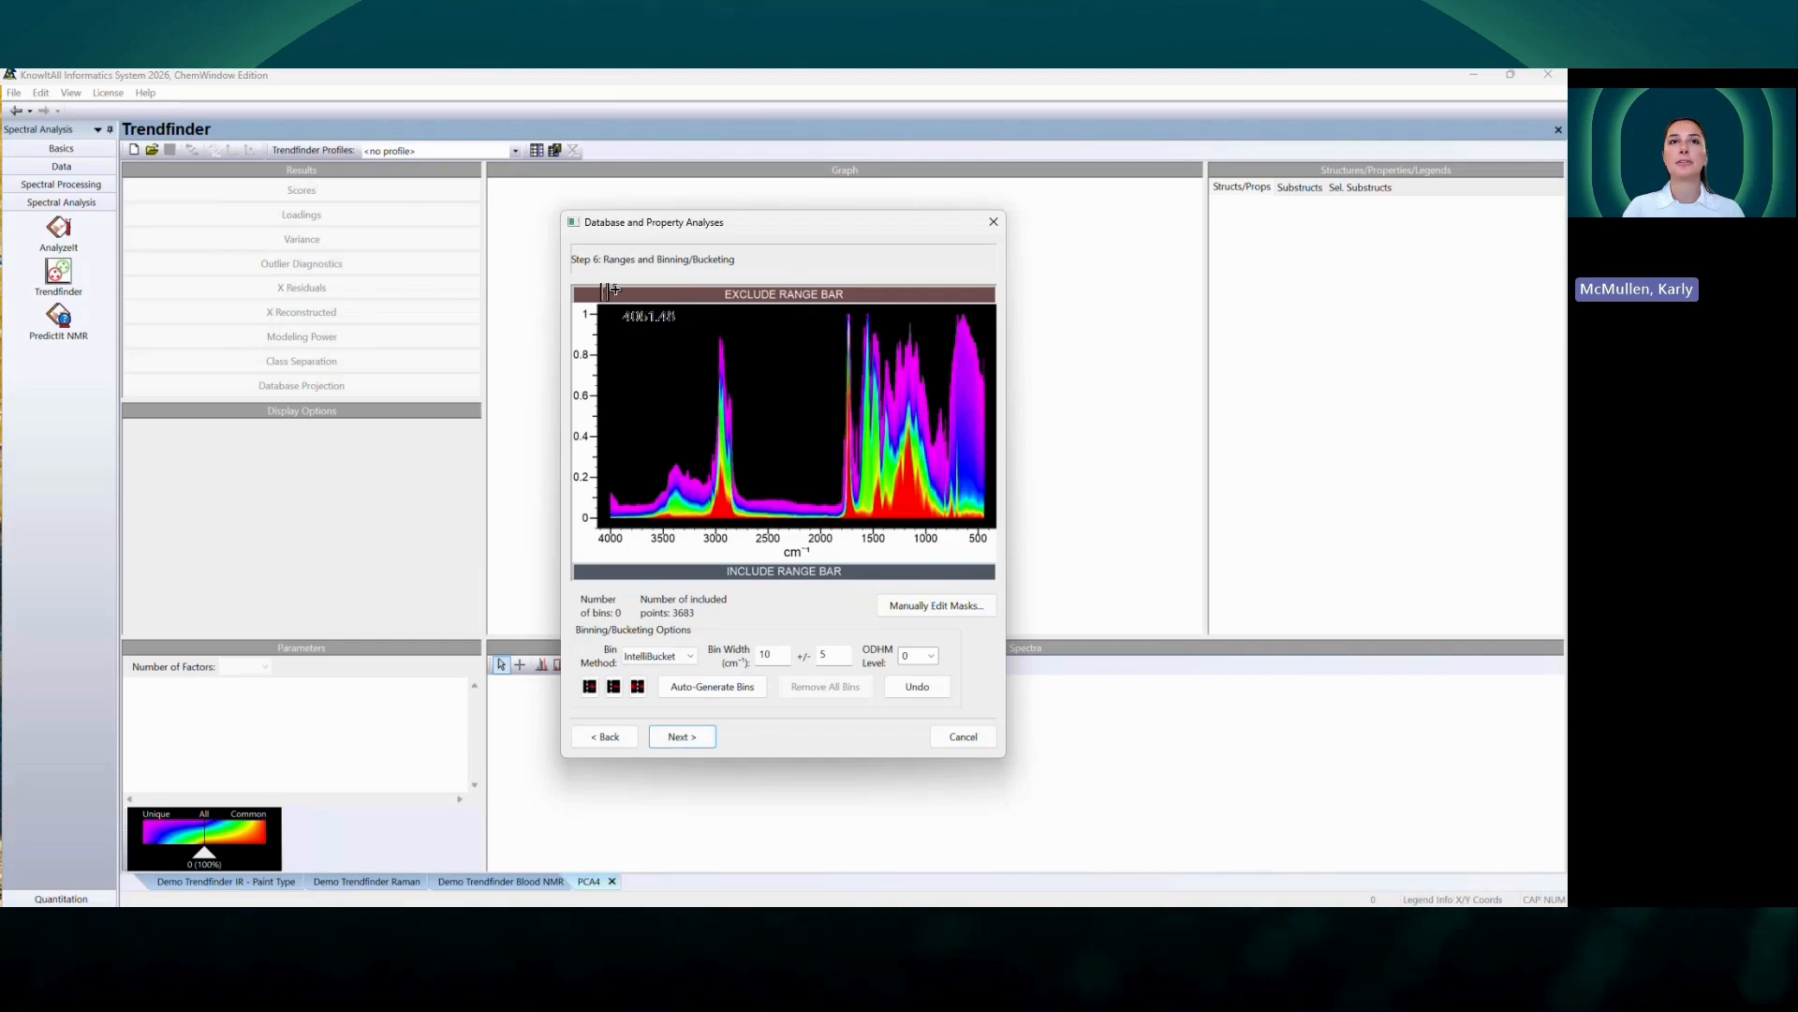
Step: Try excluding the spectrum ends above about 3750 cm⁻¹ and below about 785 cm⁻¹, and clear the exclusions
drag(602, 294, 638, 295)
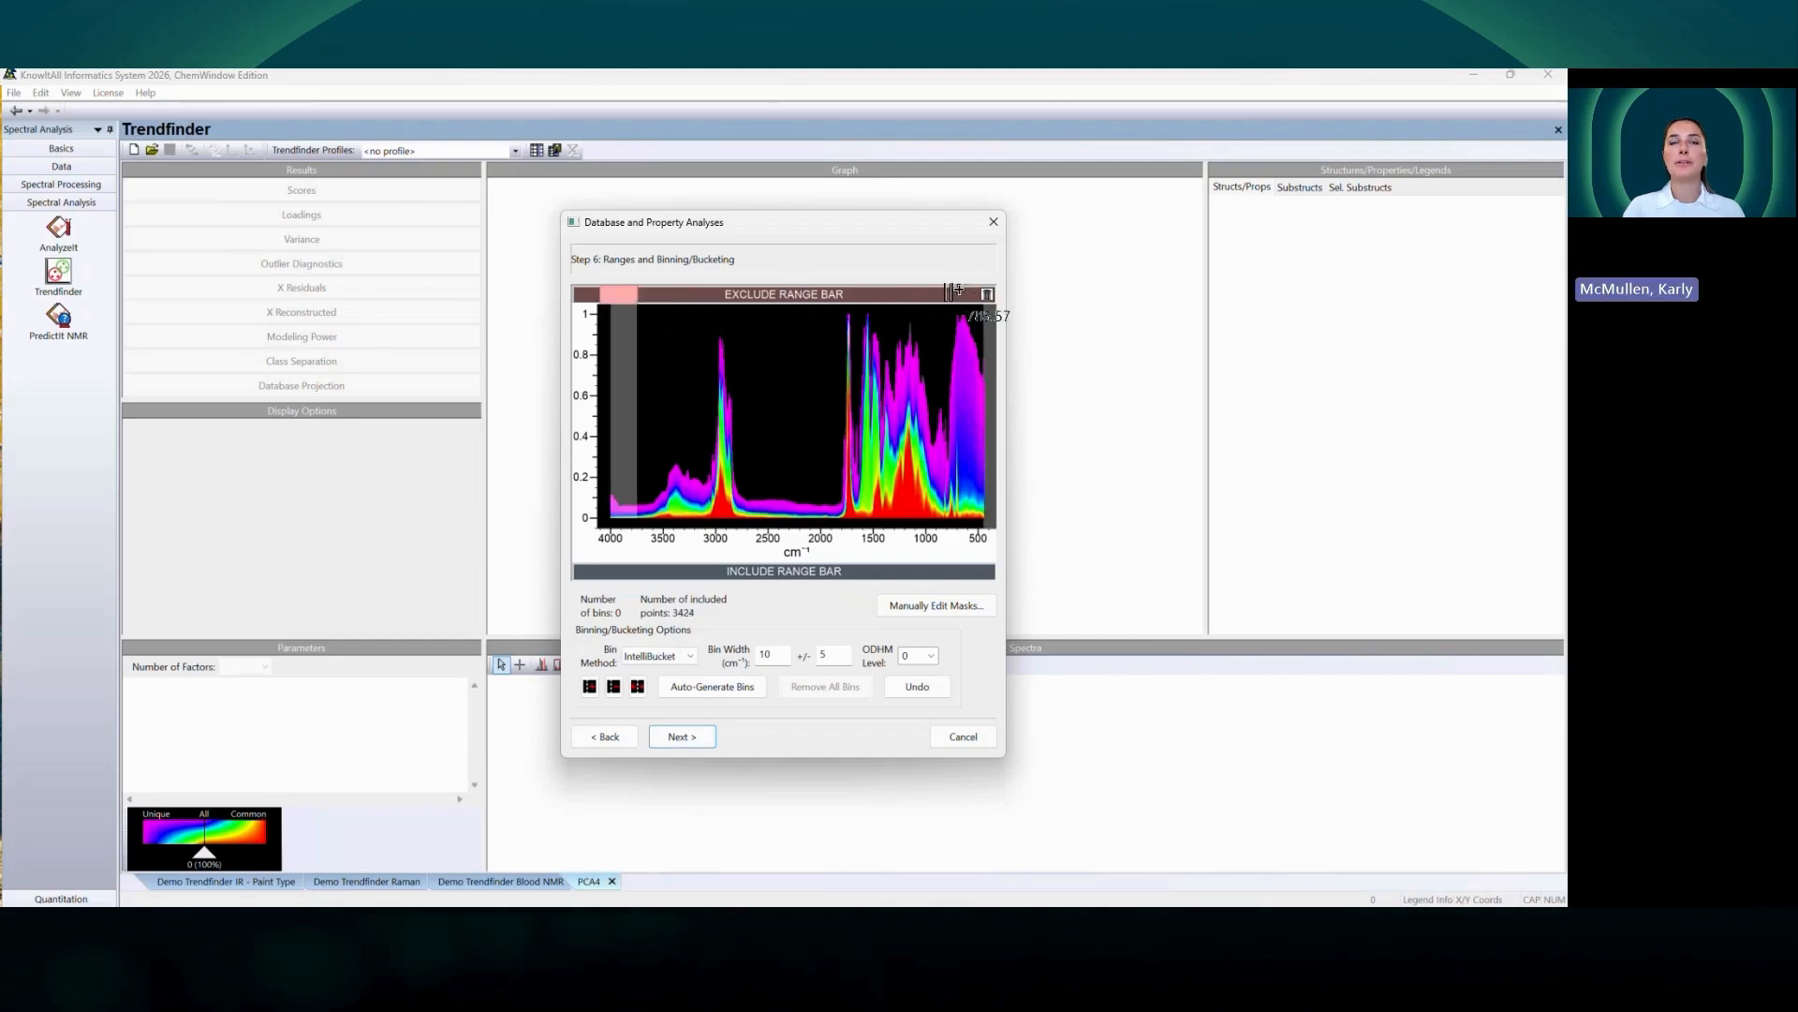
drag(979, 295, 992, 295)
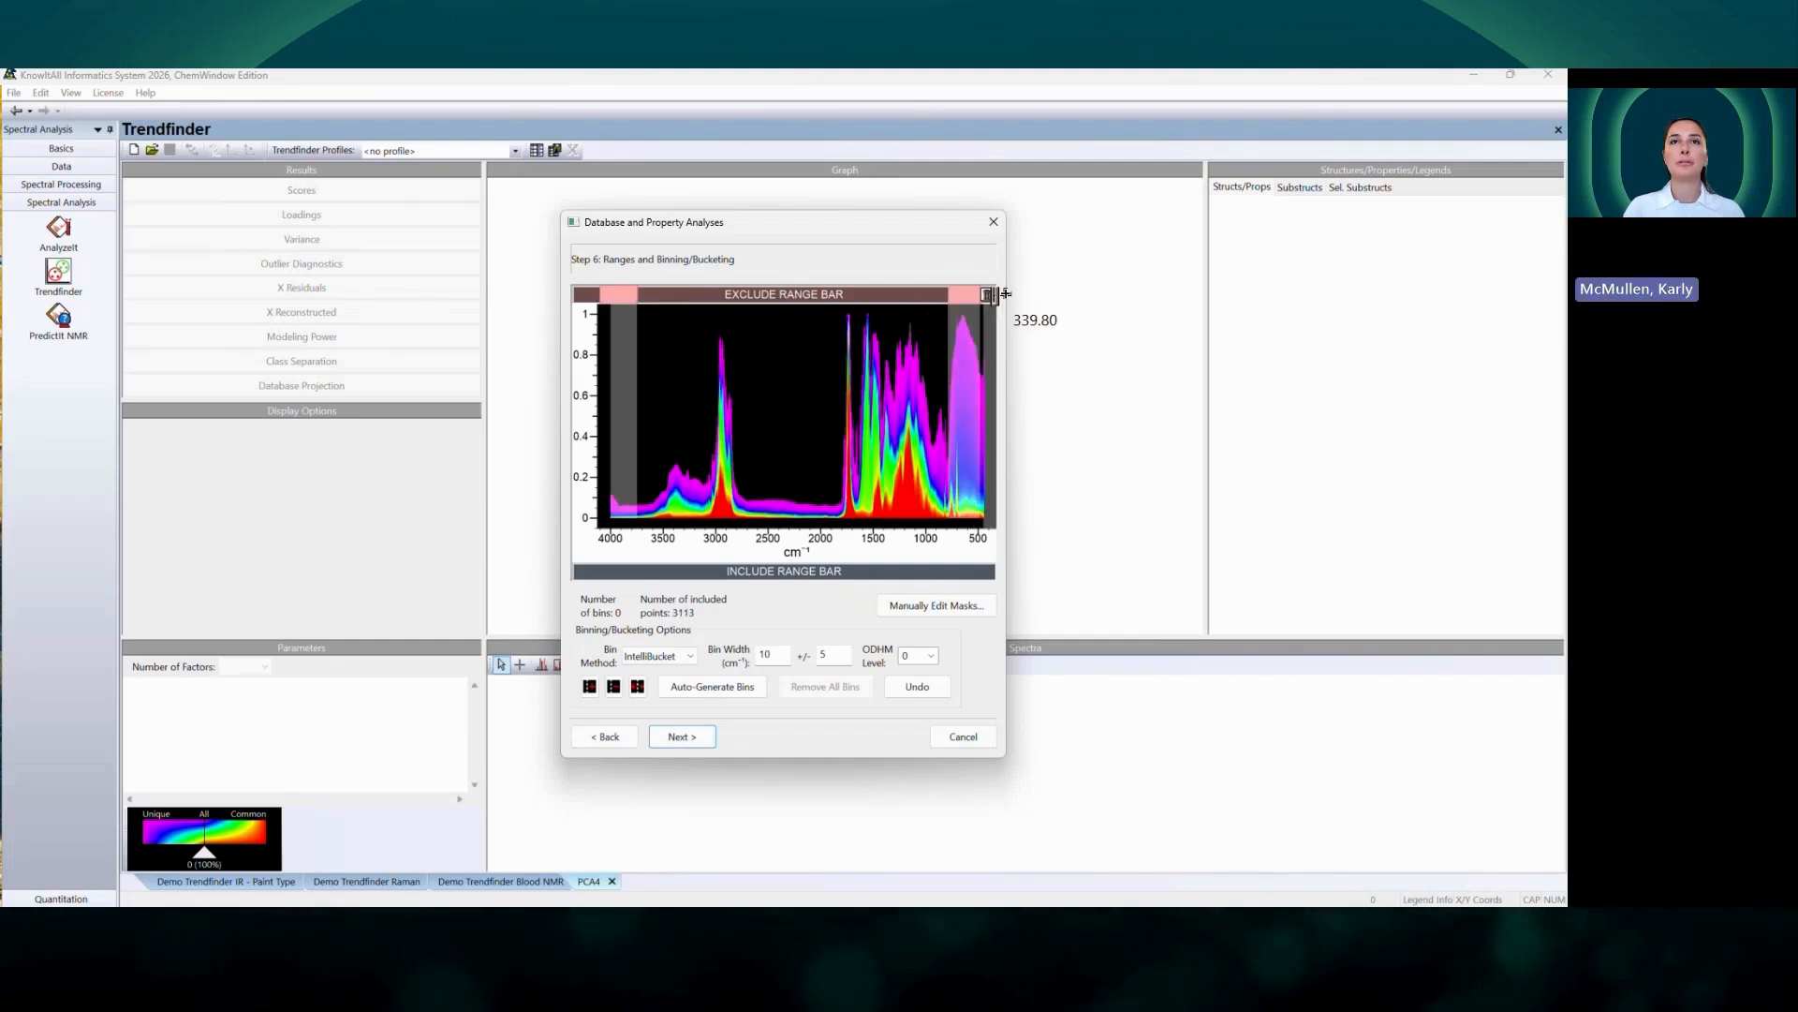
click(988, 295)
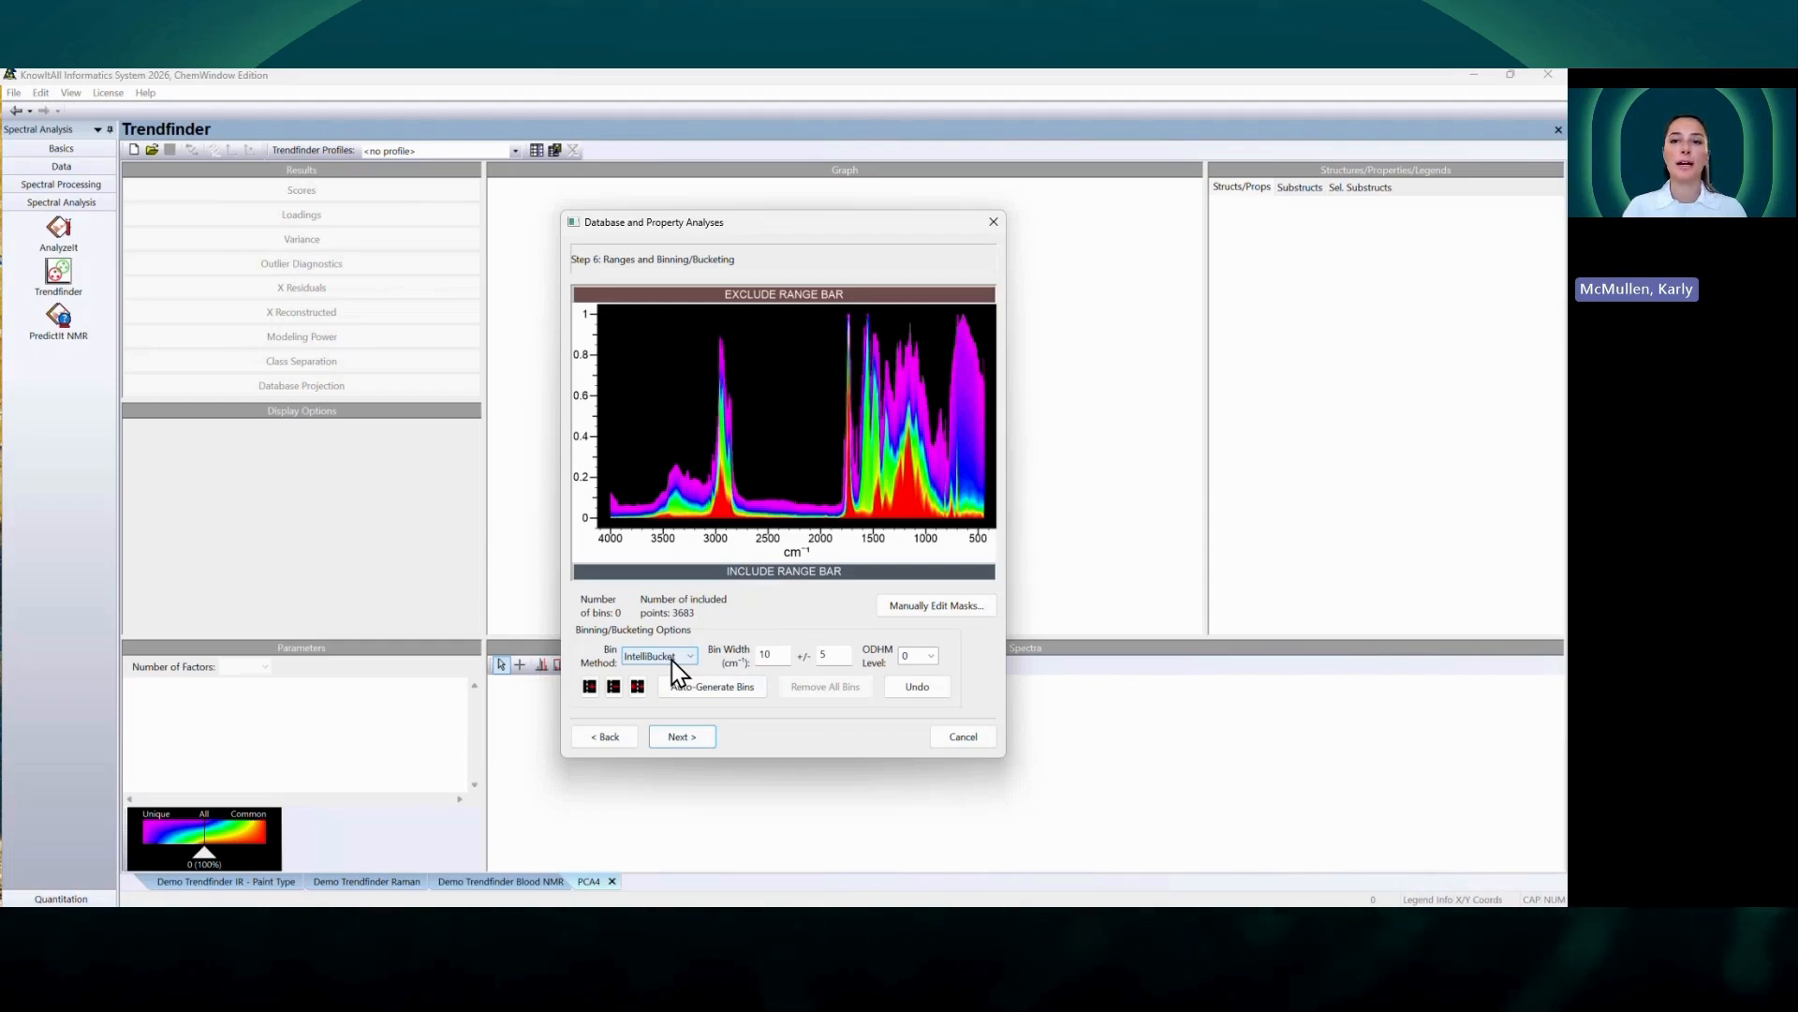
Step: Return to the analysis parameters, disable Ranges and Binning/Bucketing, and process the data
click(617, 738)
click(617, 738)
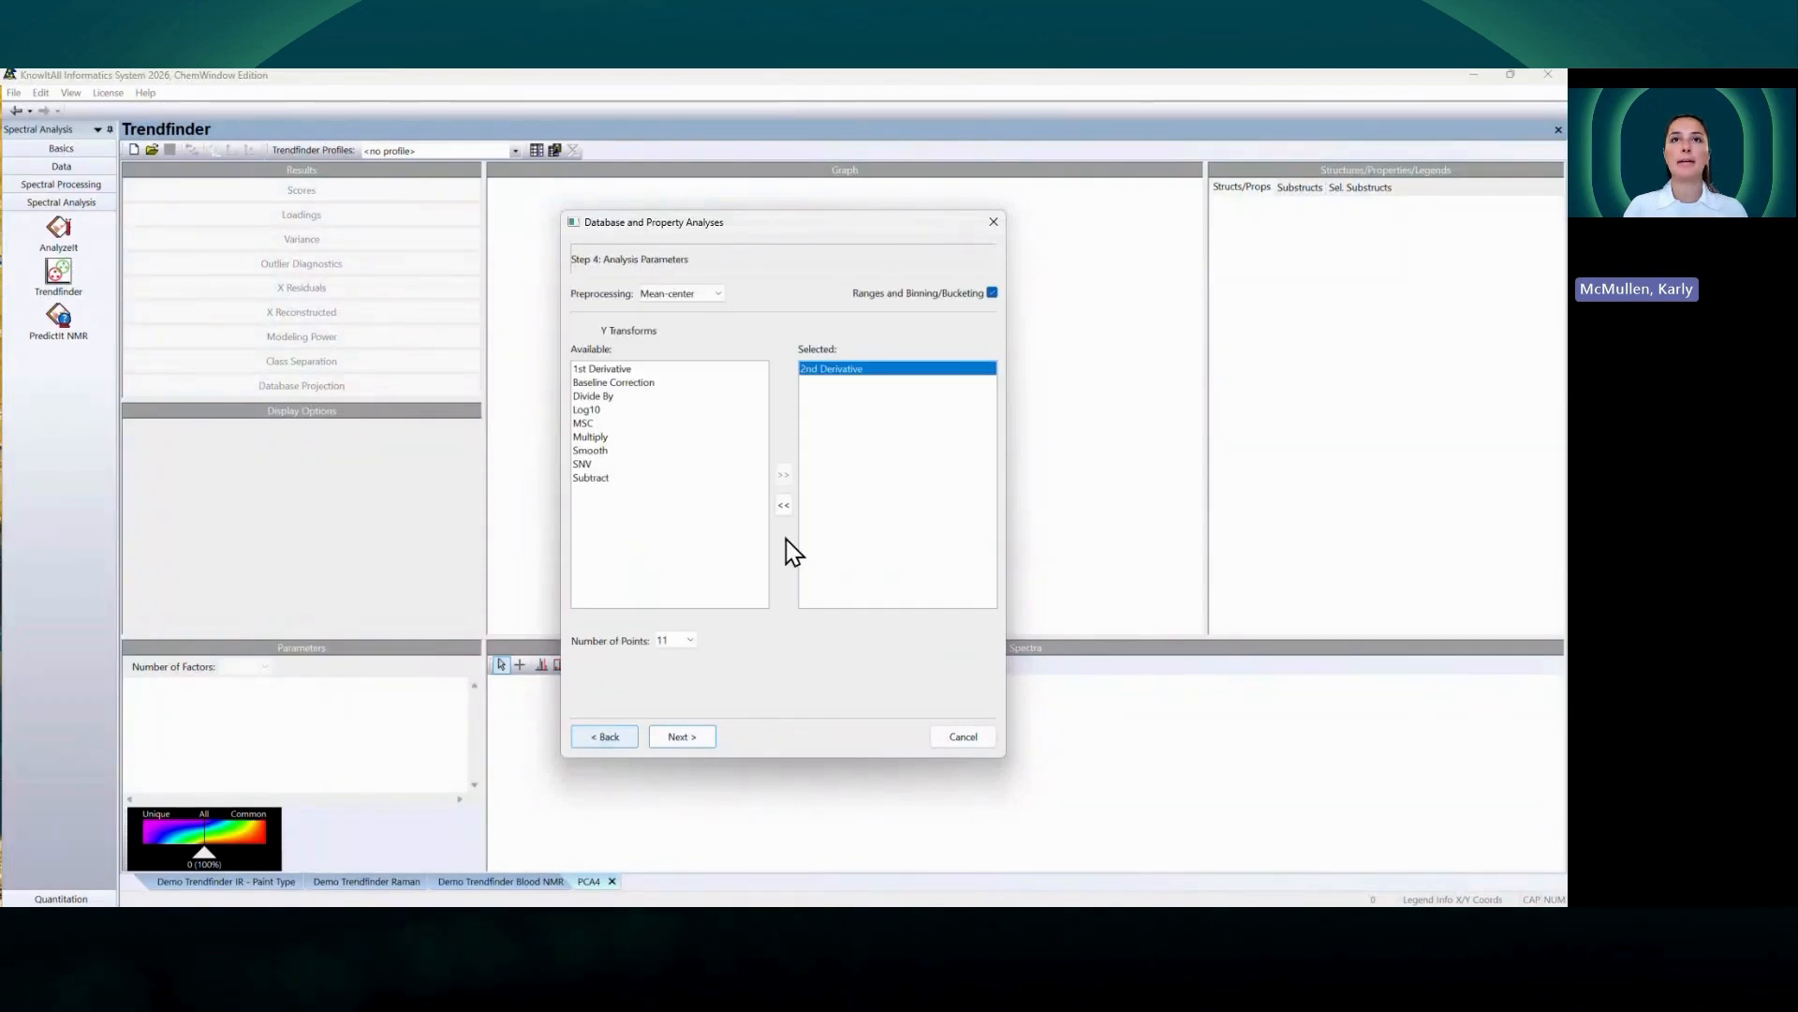
click(990, 293)
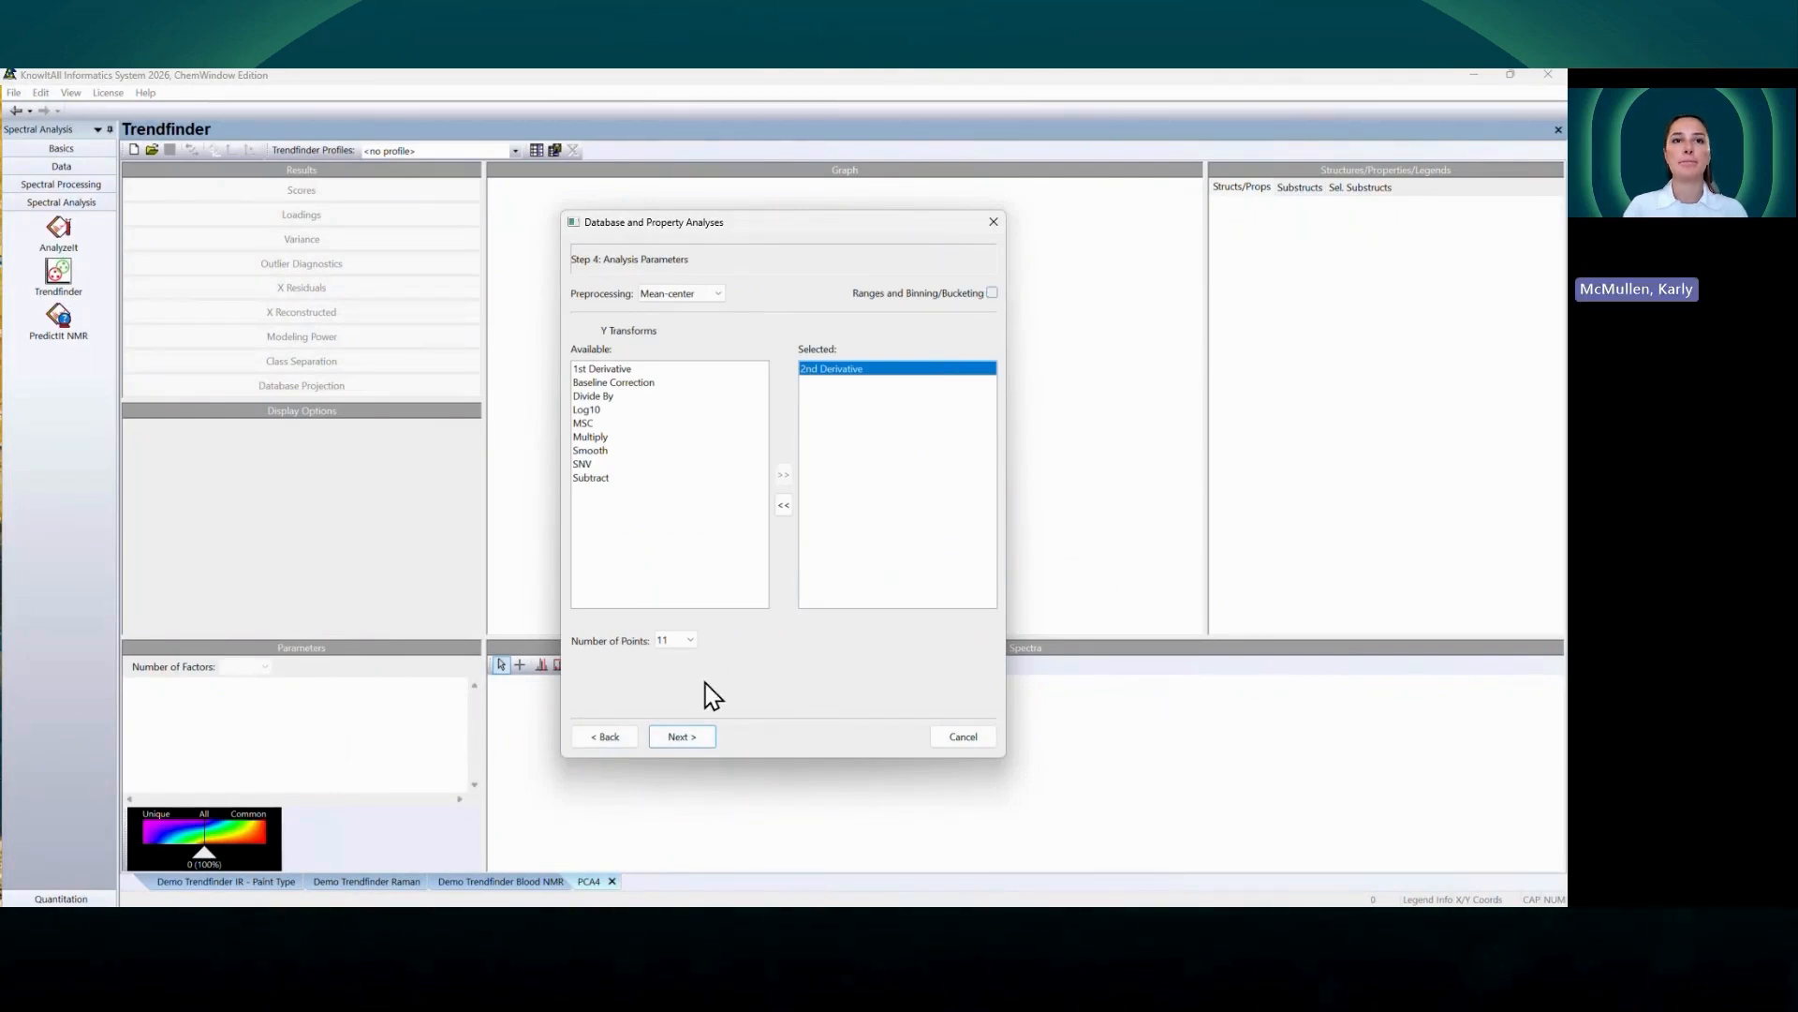
click(682, 736)
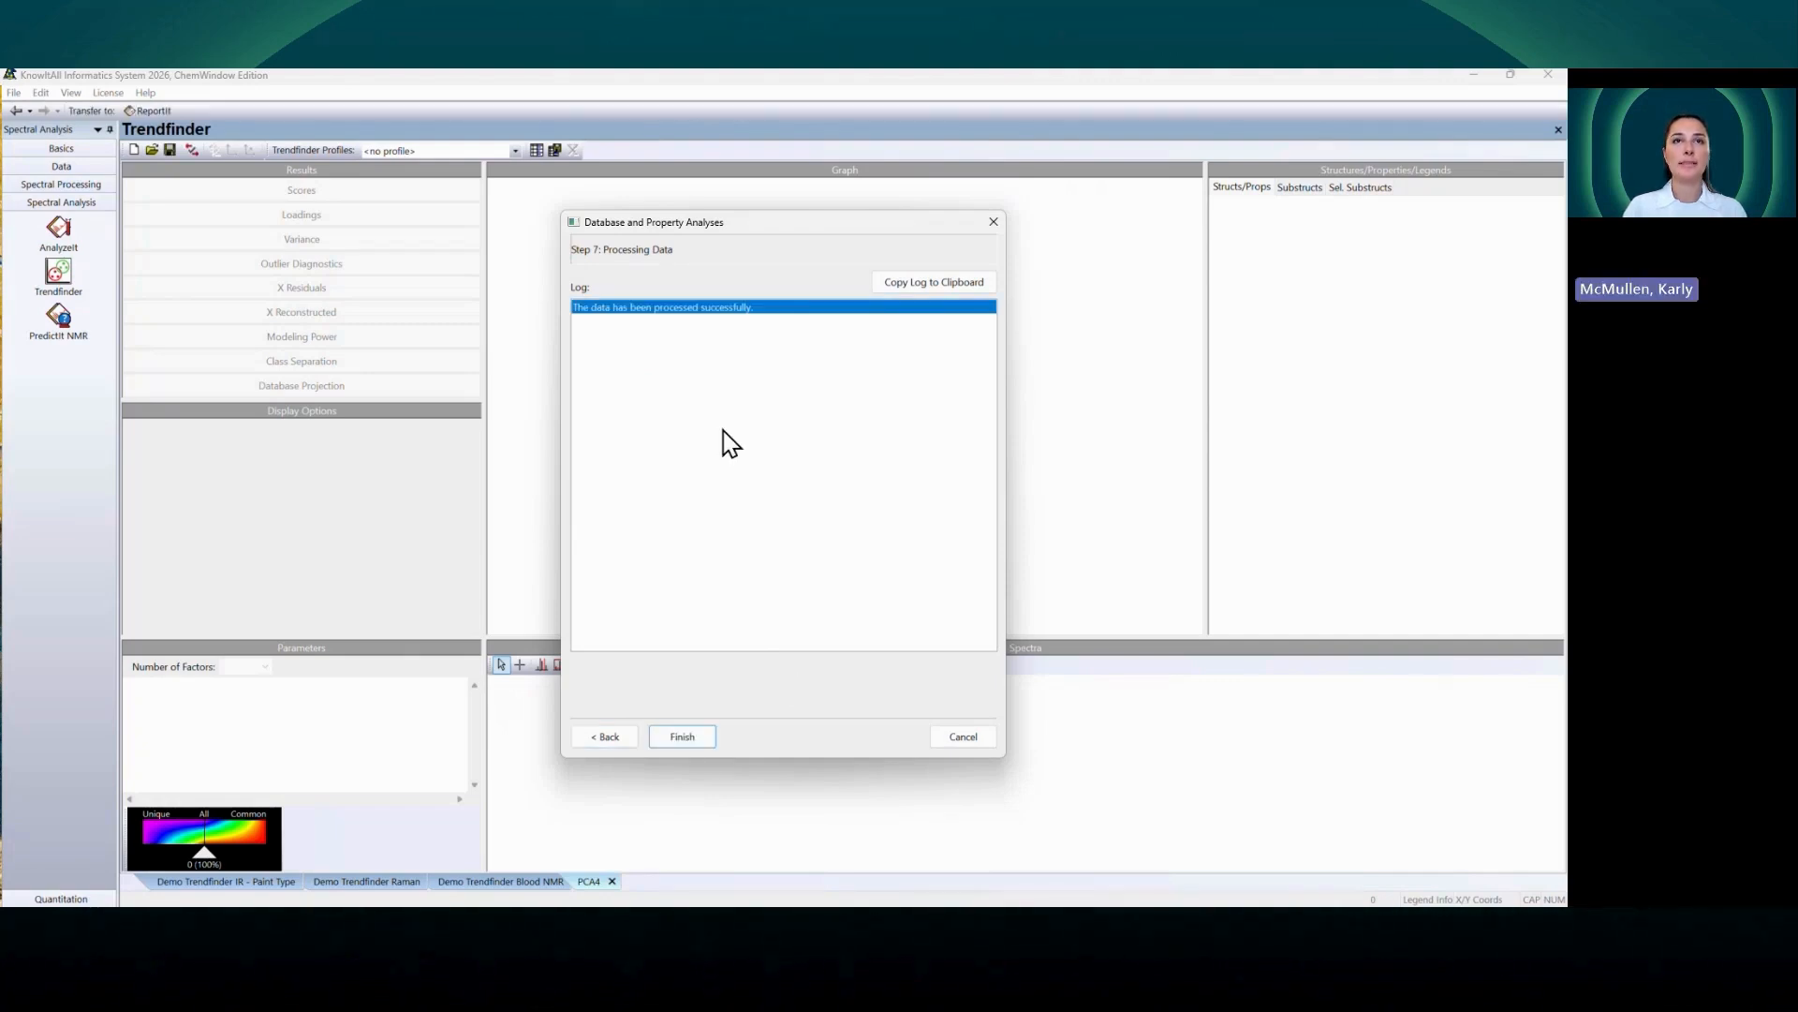
Step: Finish the analysis wizard, orbit the 3D scores plot, and restore its default view
click(694, 736)
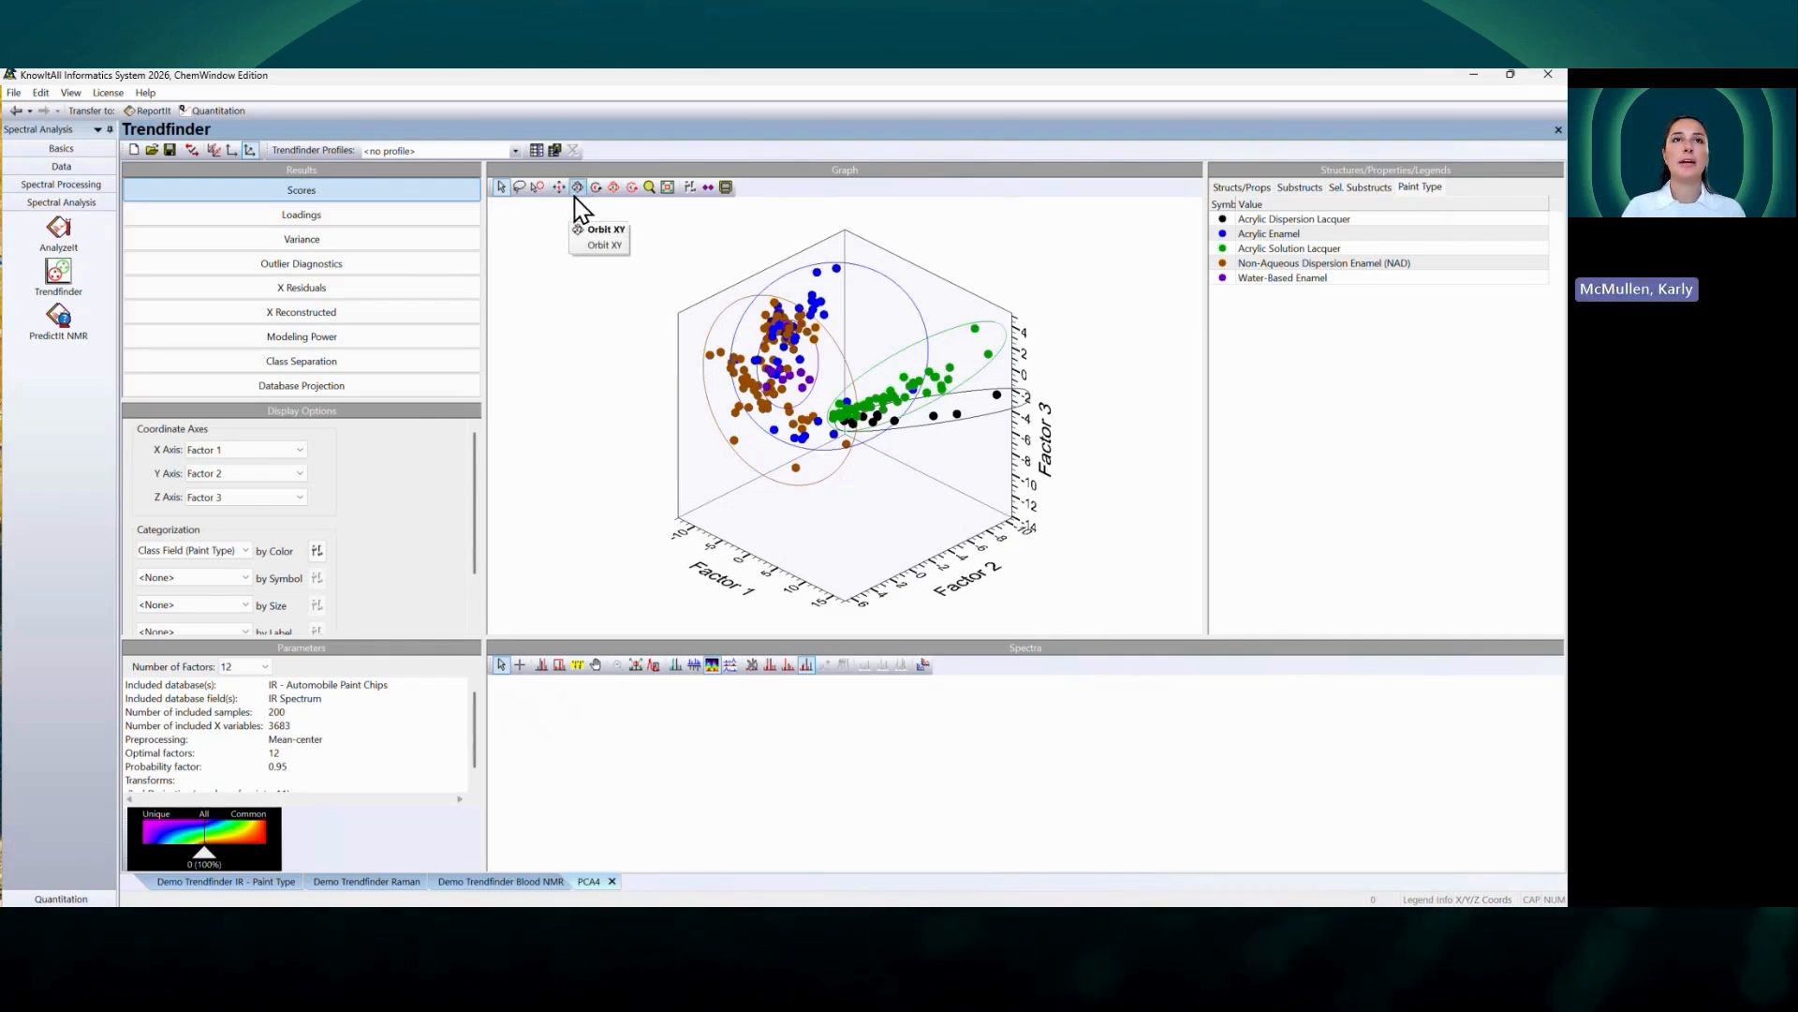
drag(646, 266, 735, 505)
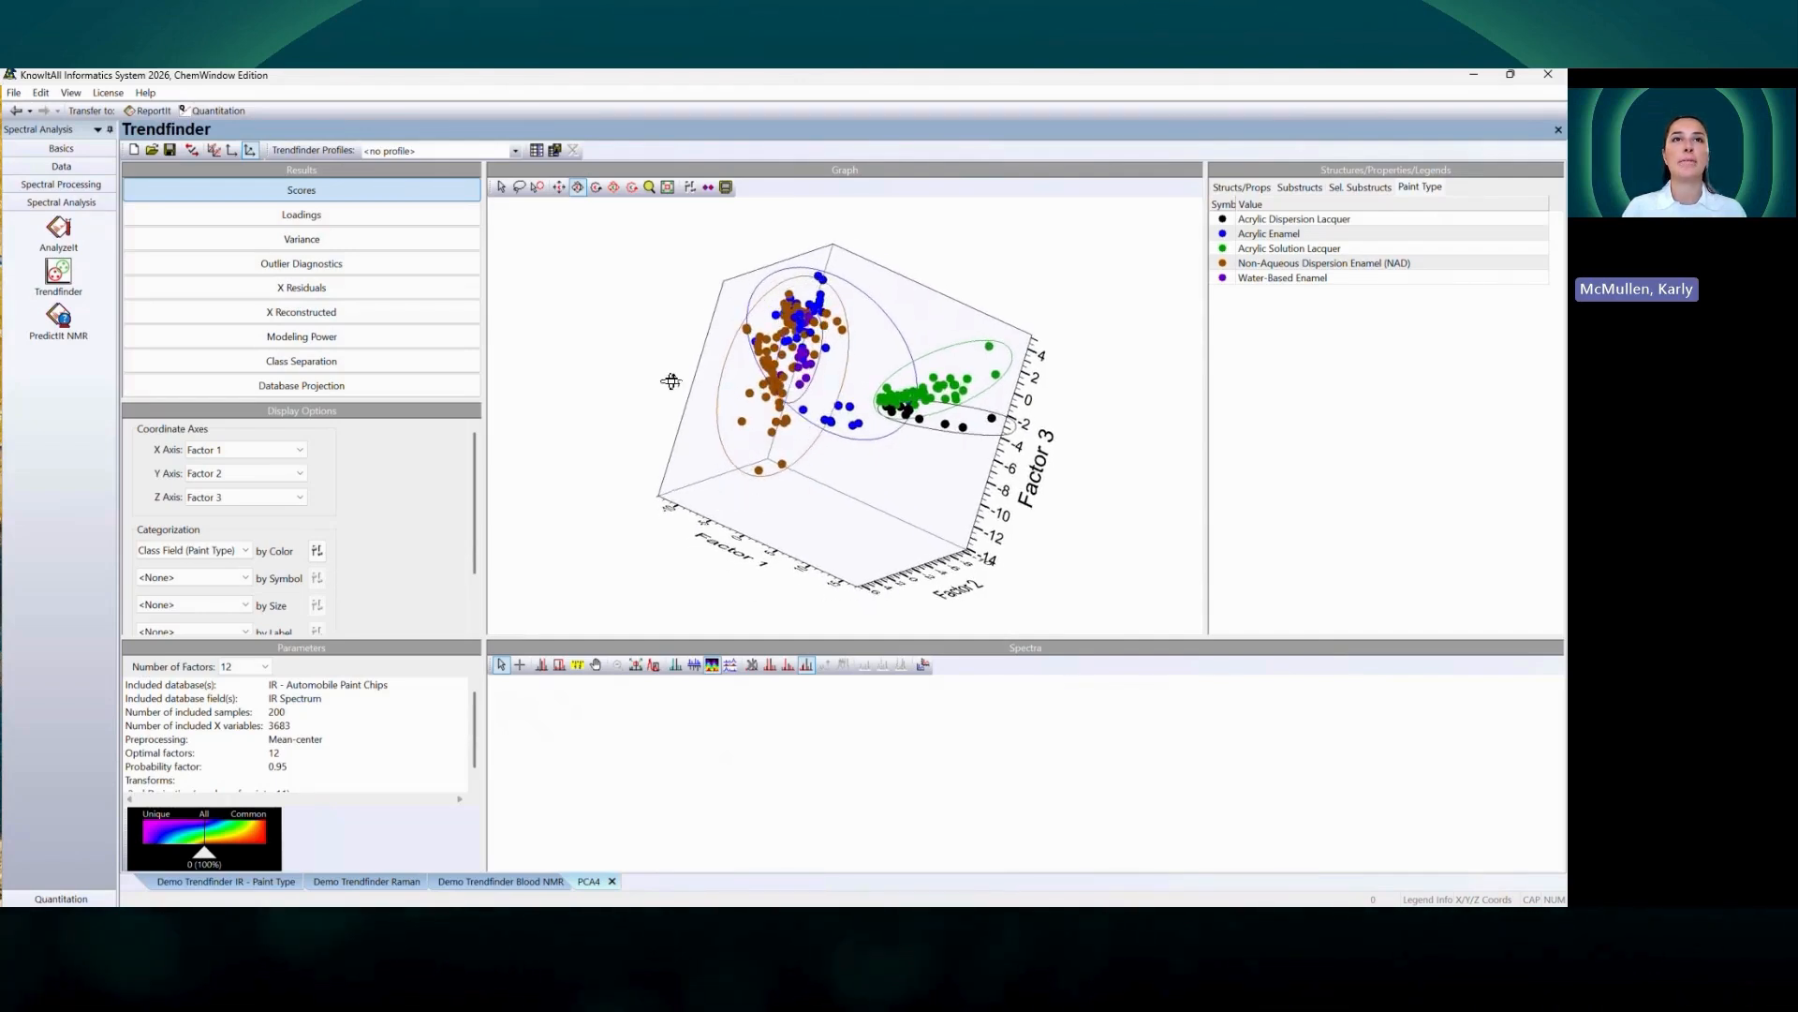
click(668, 187)
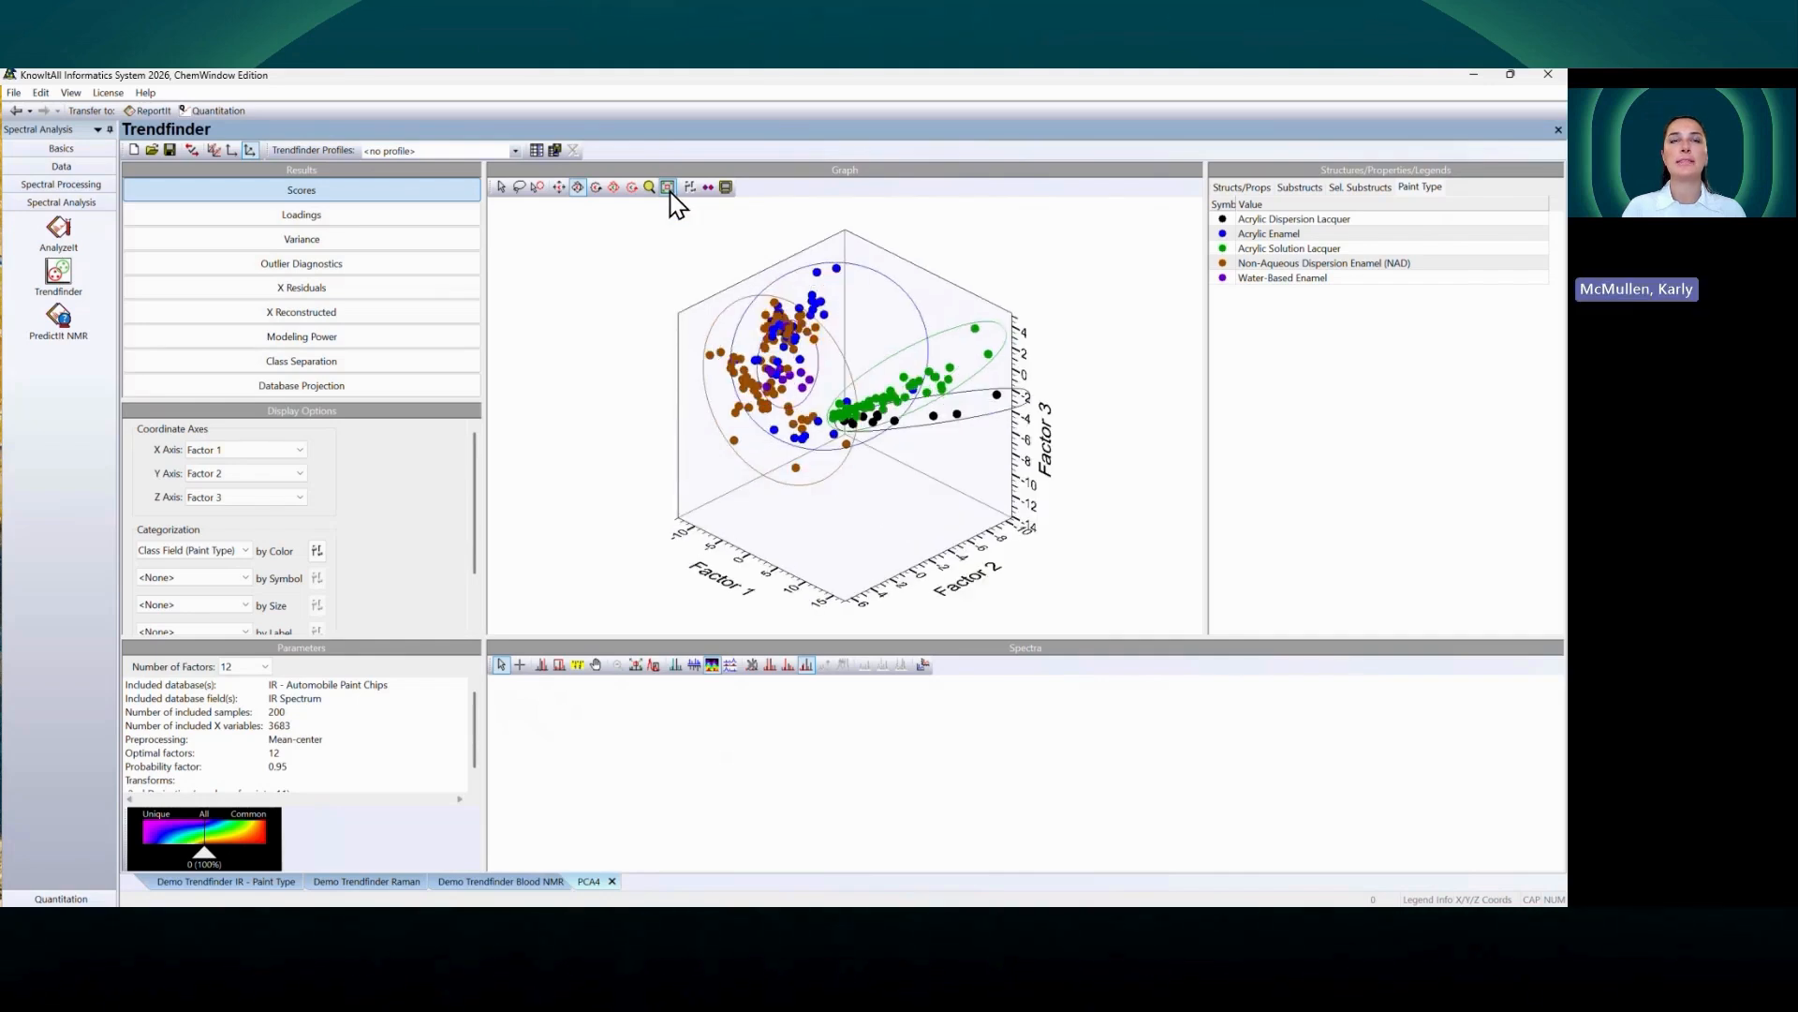
click(241, 152)
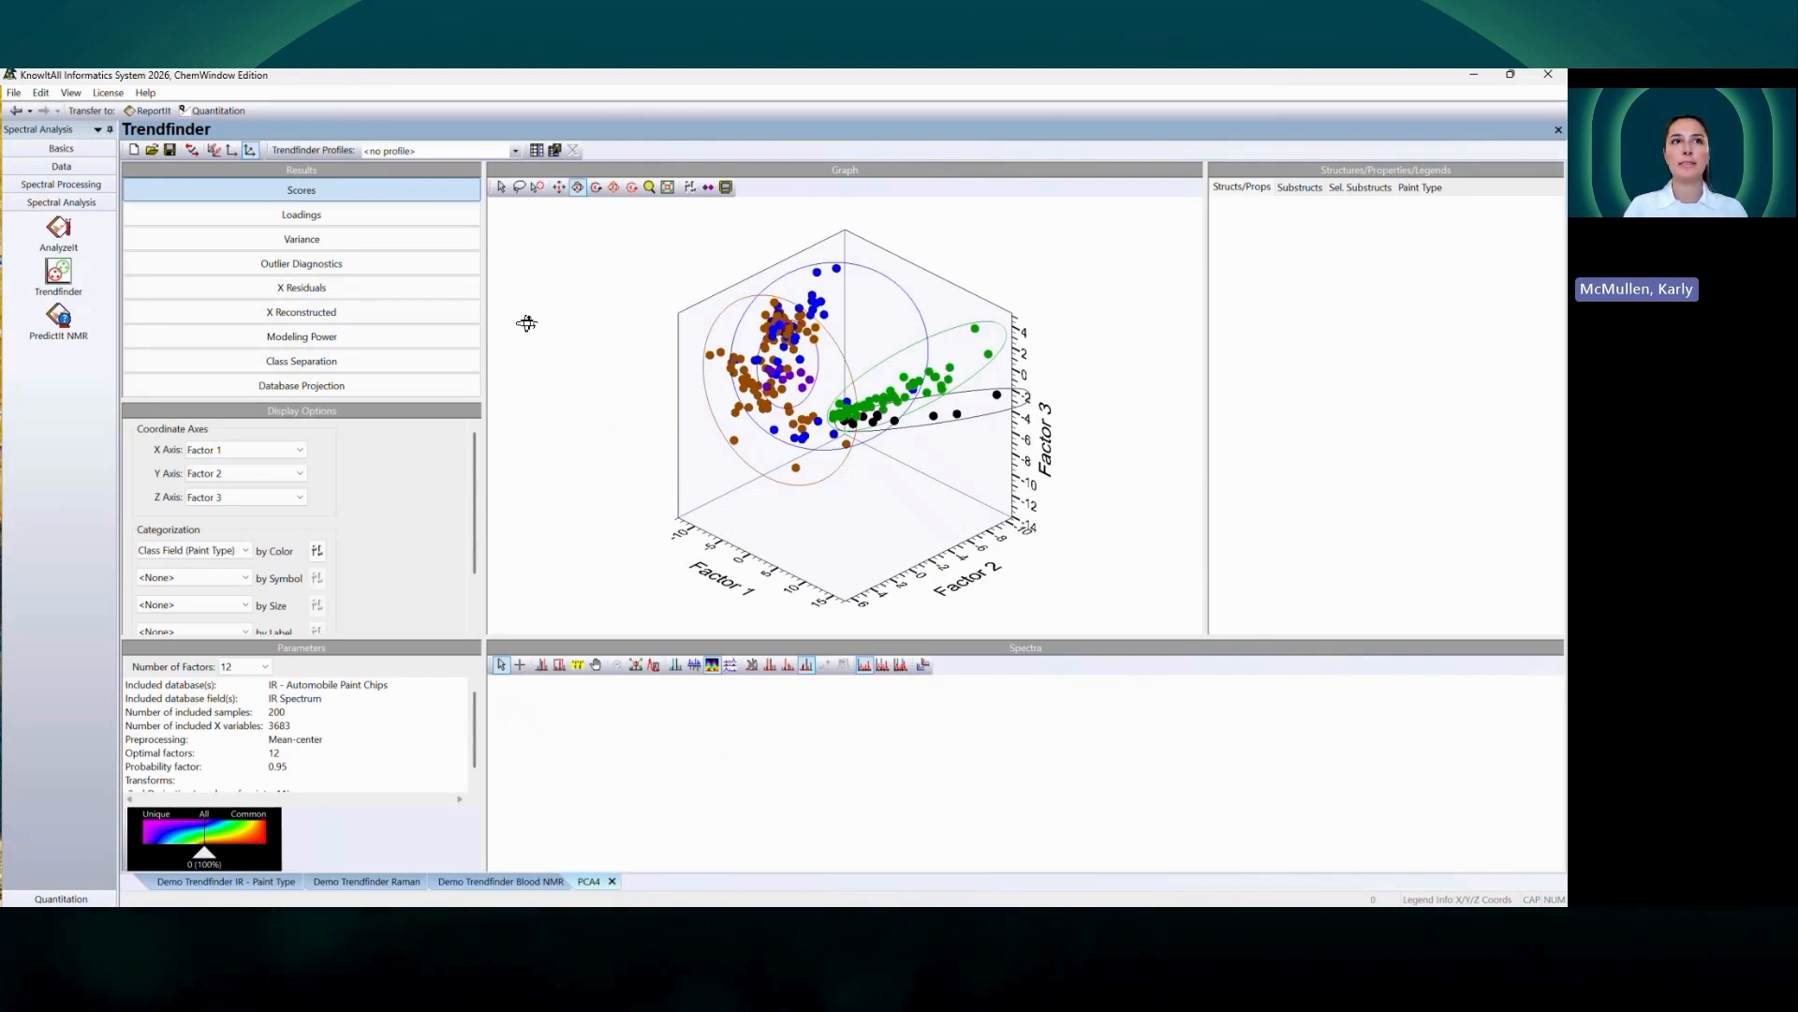
Step: Select individual points in the Acrylic Enamel and NAD clusters of the scores plot and inspect their spectra and record information
click(501, 187)
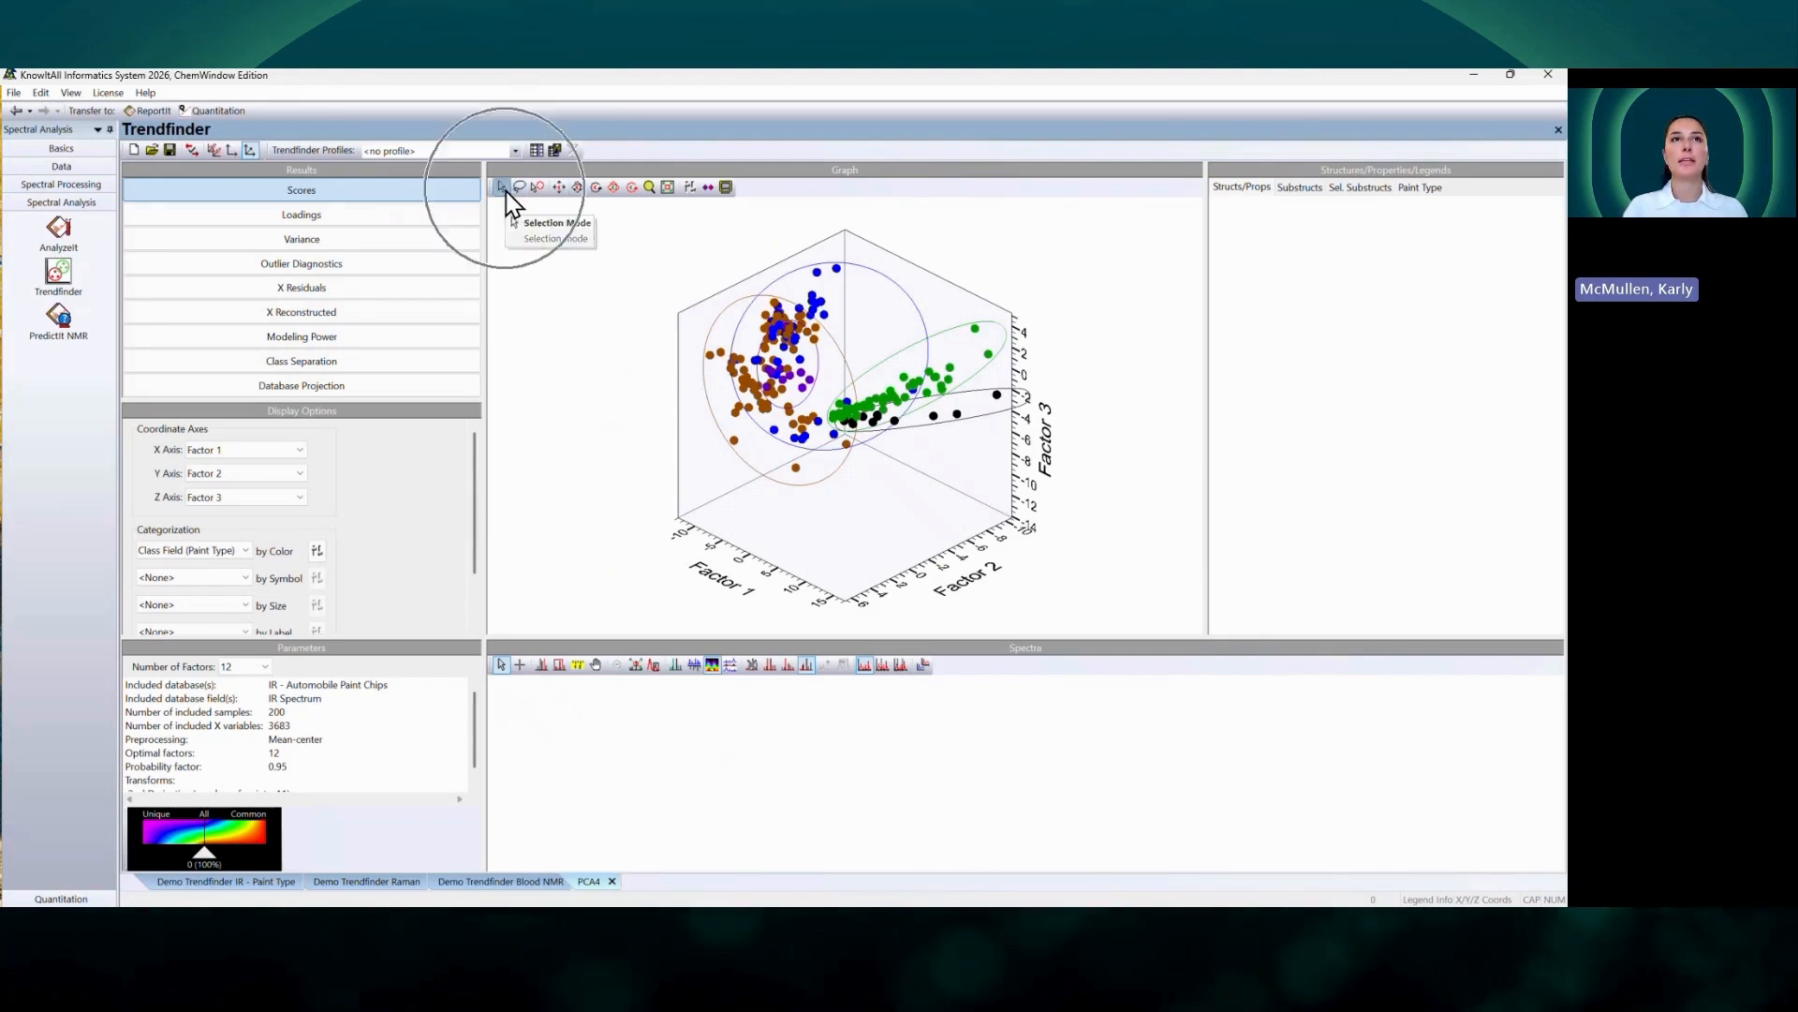
click(761, 373)
click(802, 323)
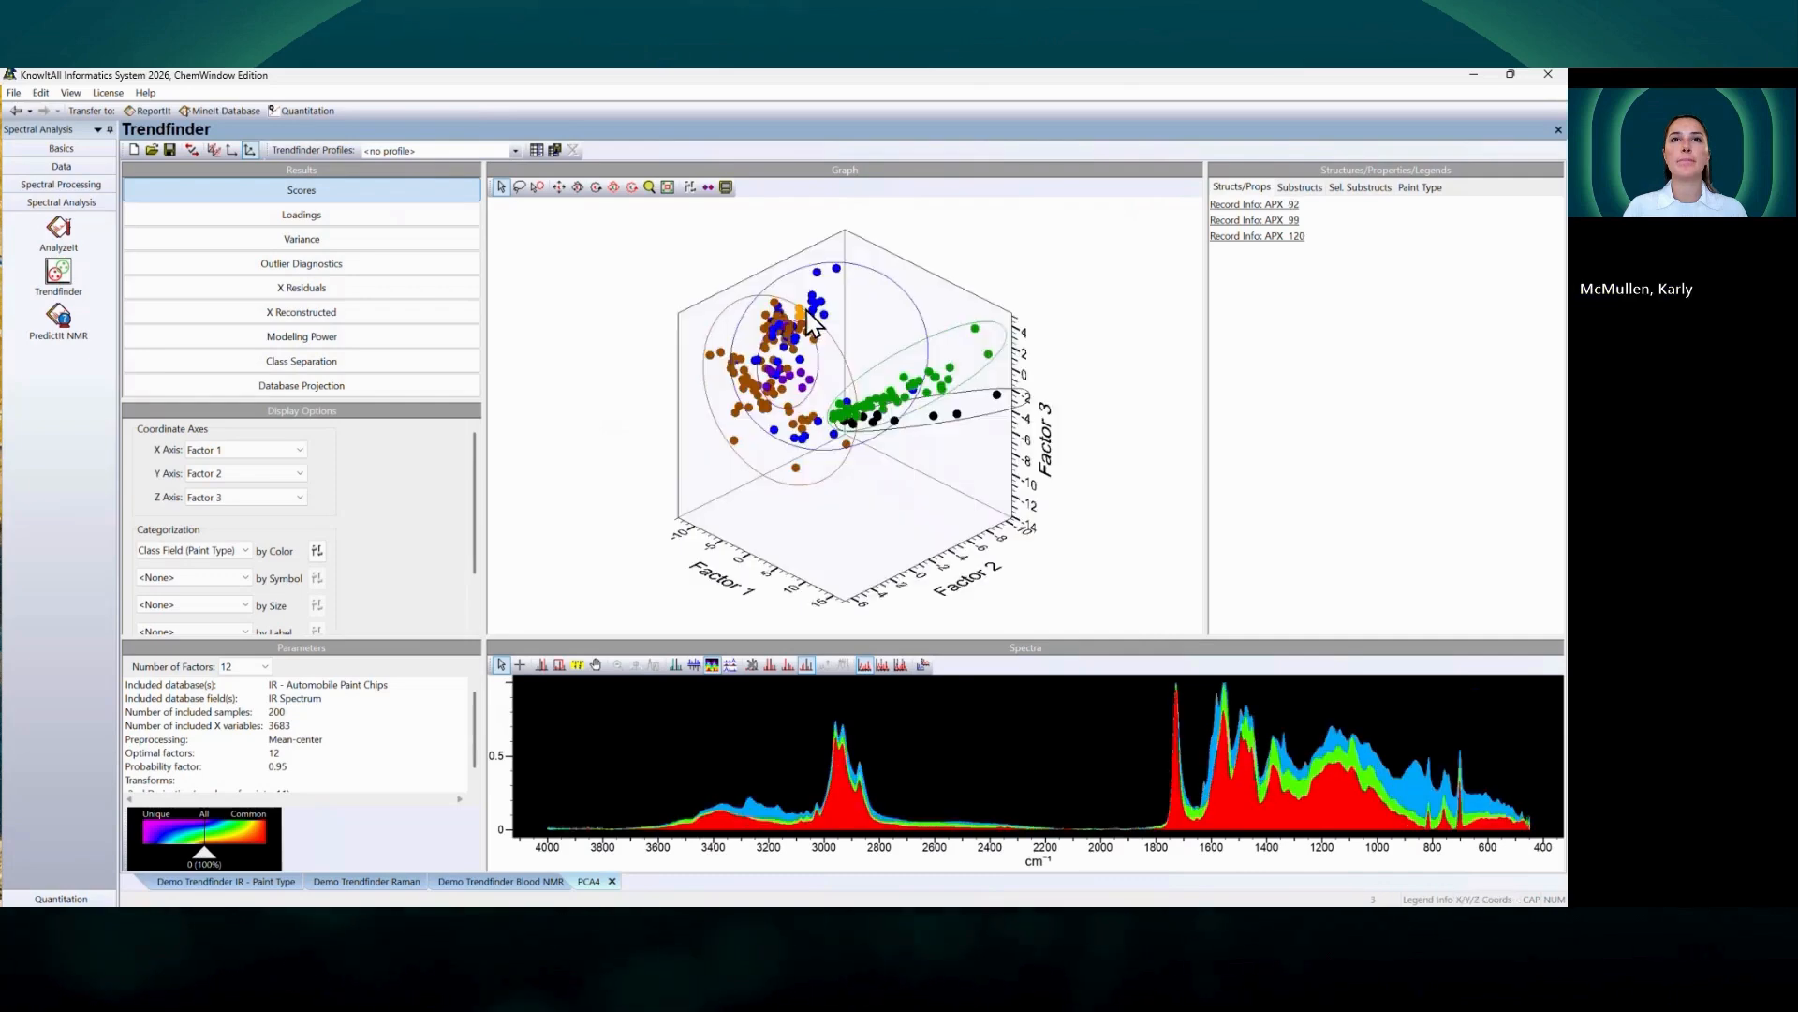
click(813, 302)
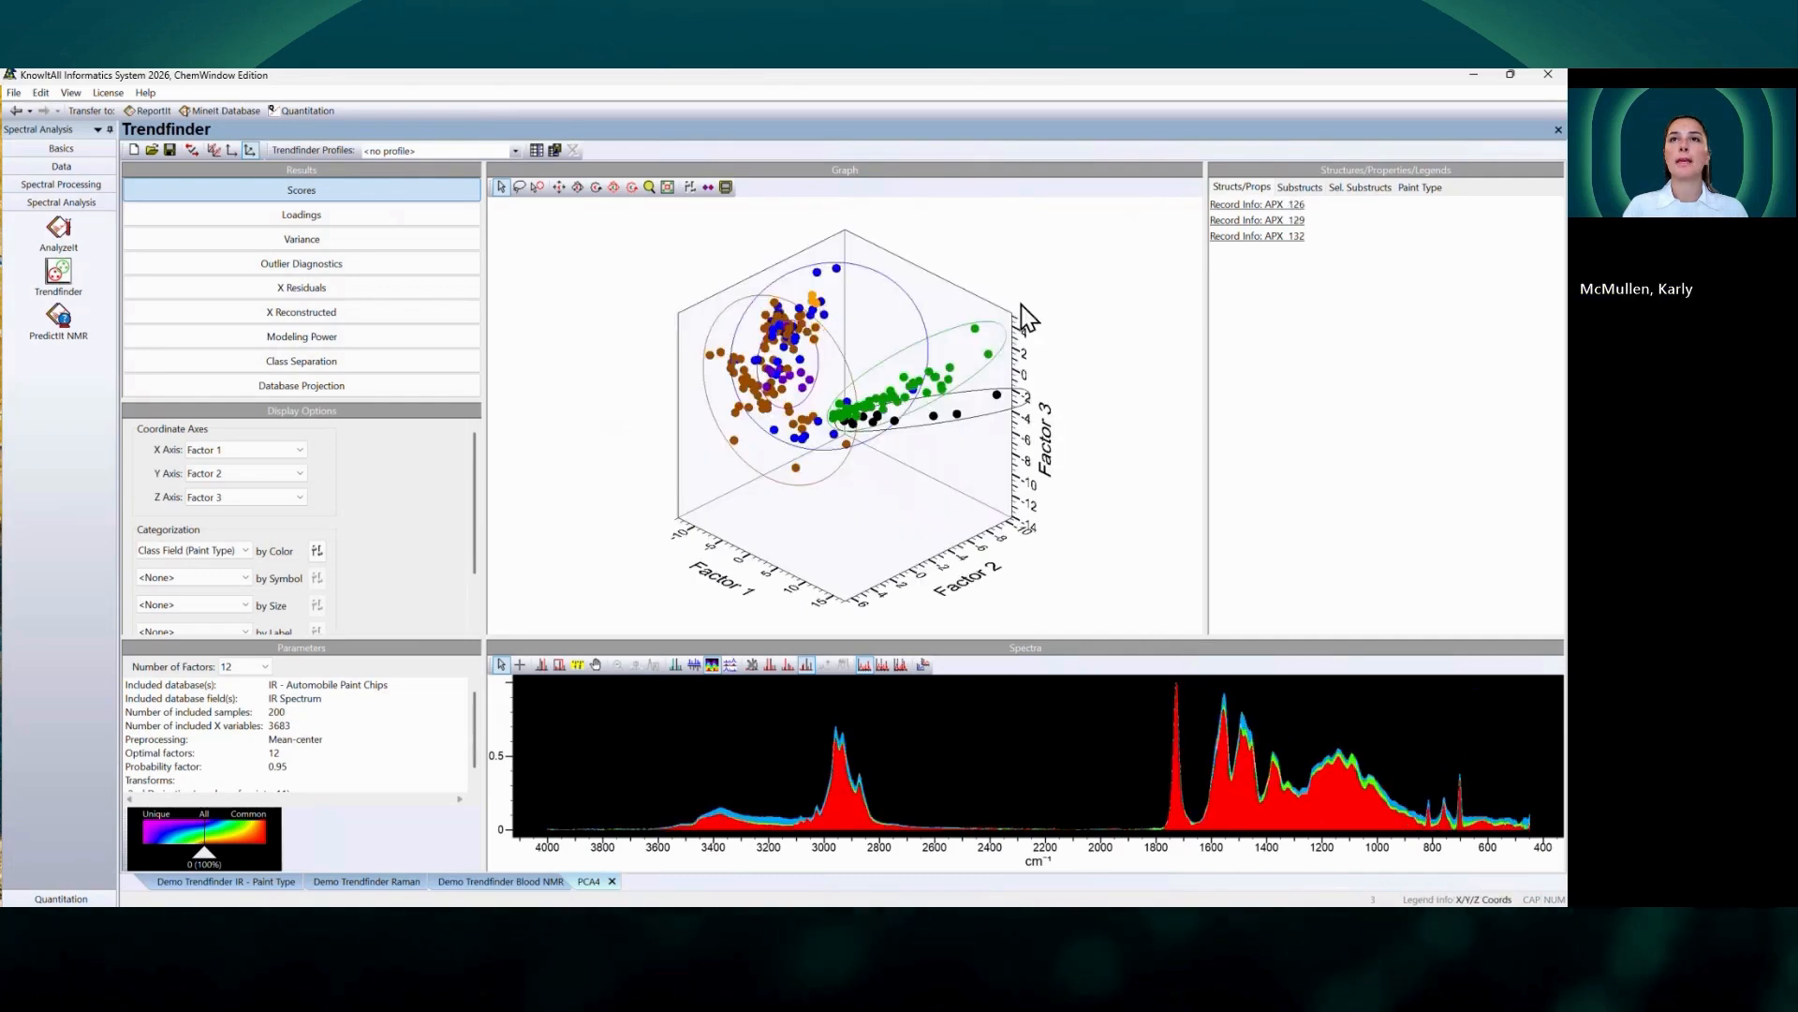
click(1291, 224)
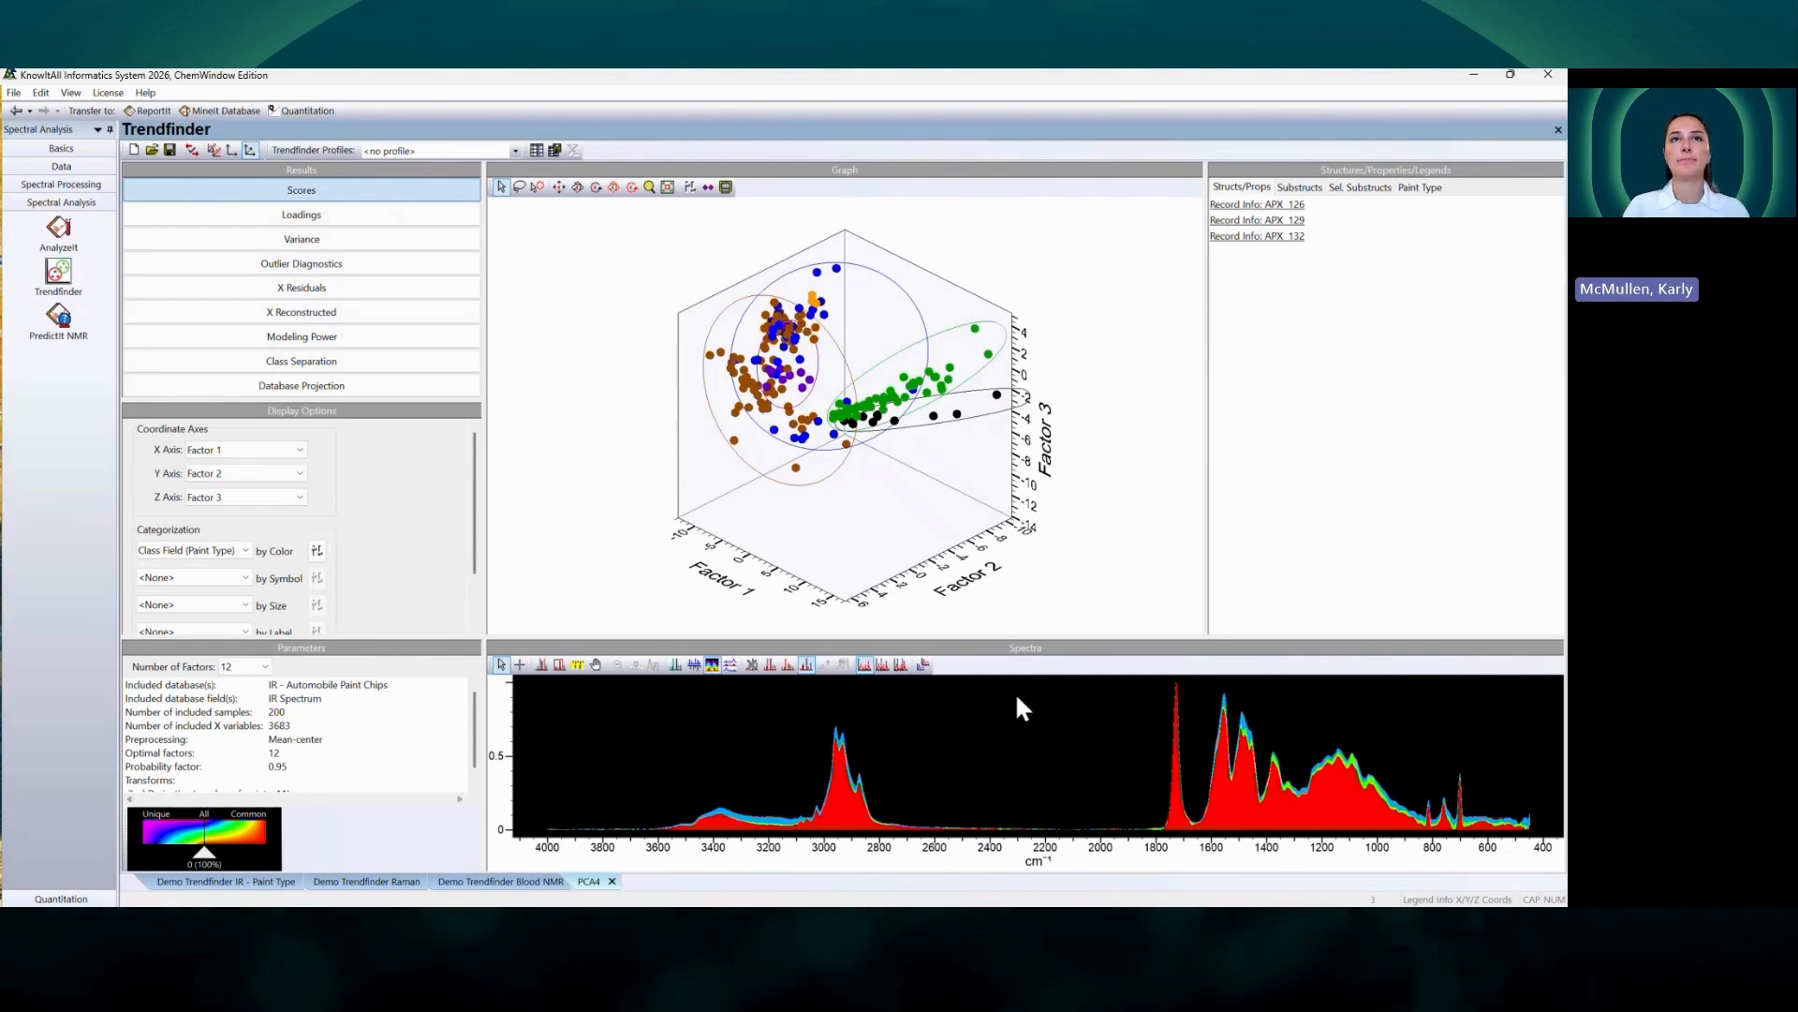
click(813, 327)
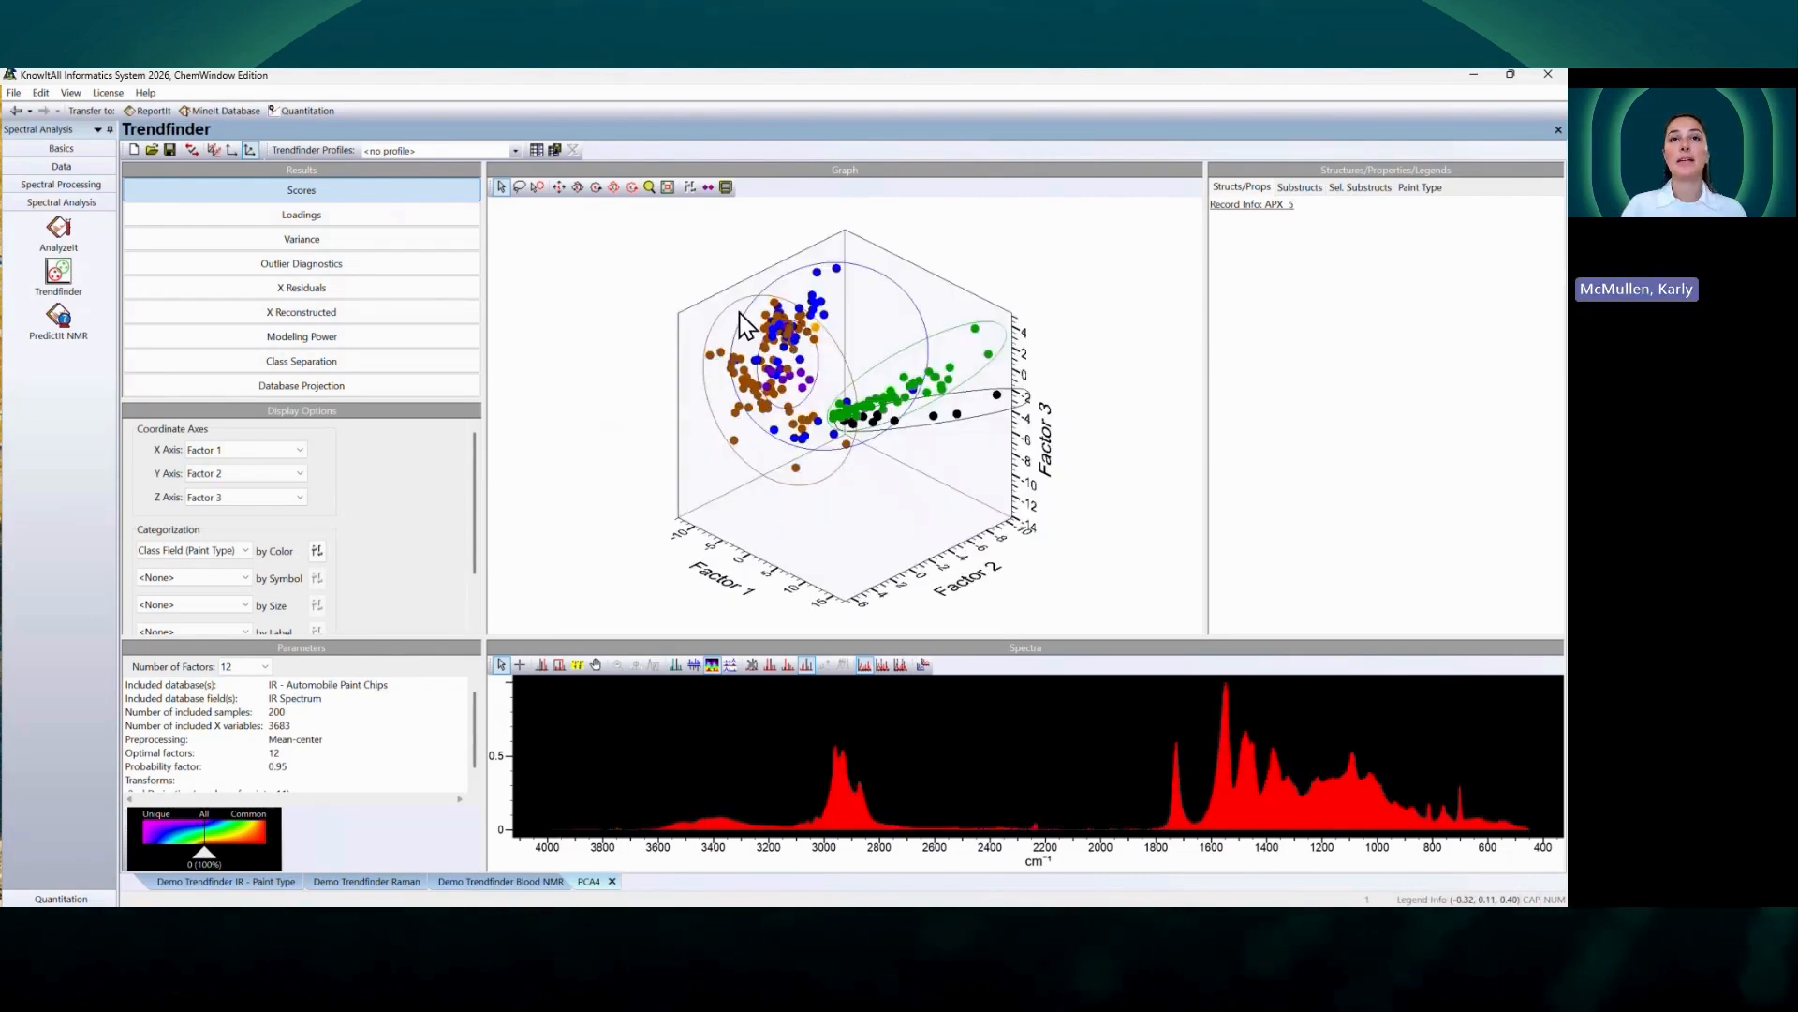
Step: Box-select the clusters at the low Factor 1 end of the scores plot, then clear the selection
drag(677, 284, 732, 321)
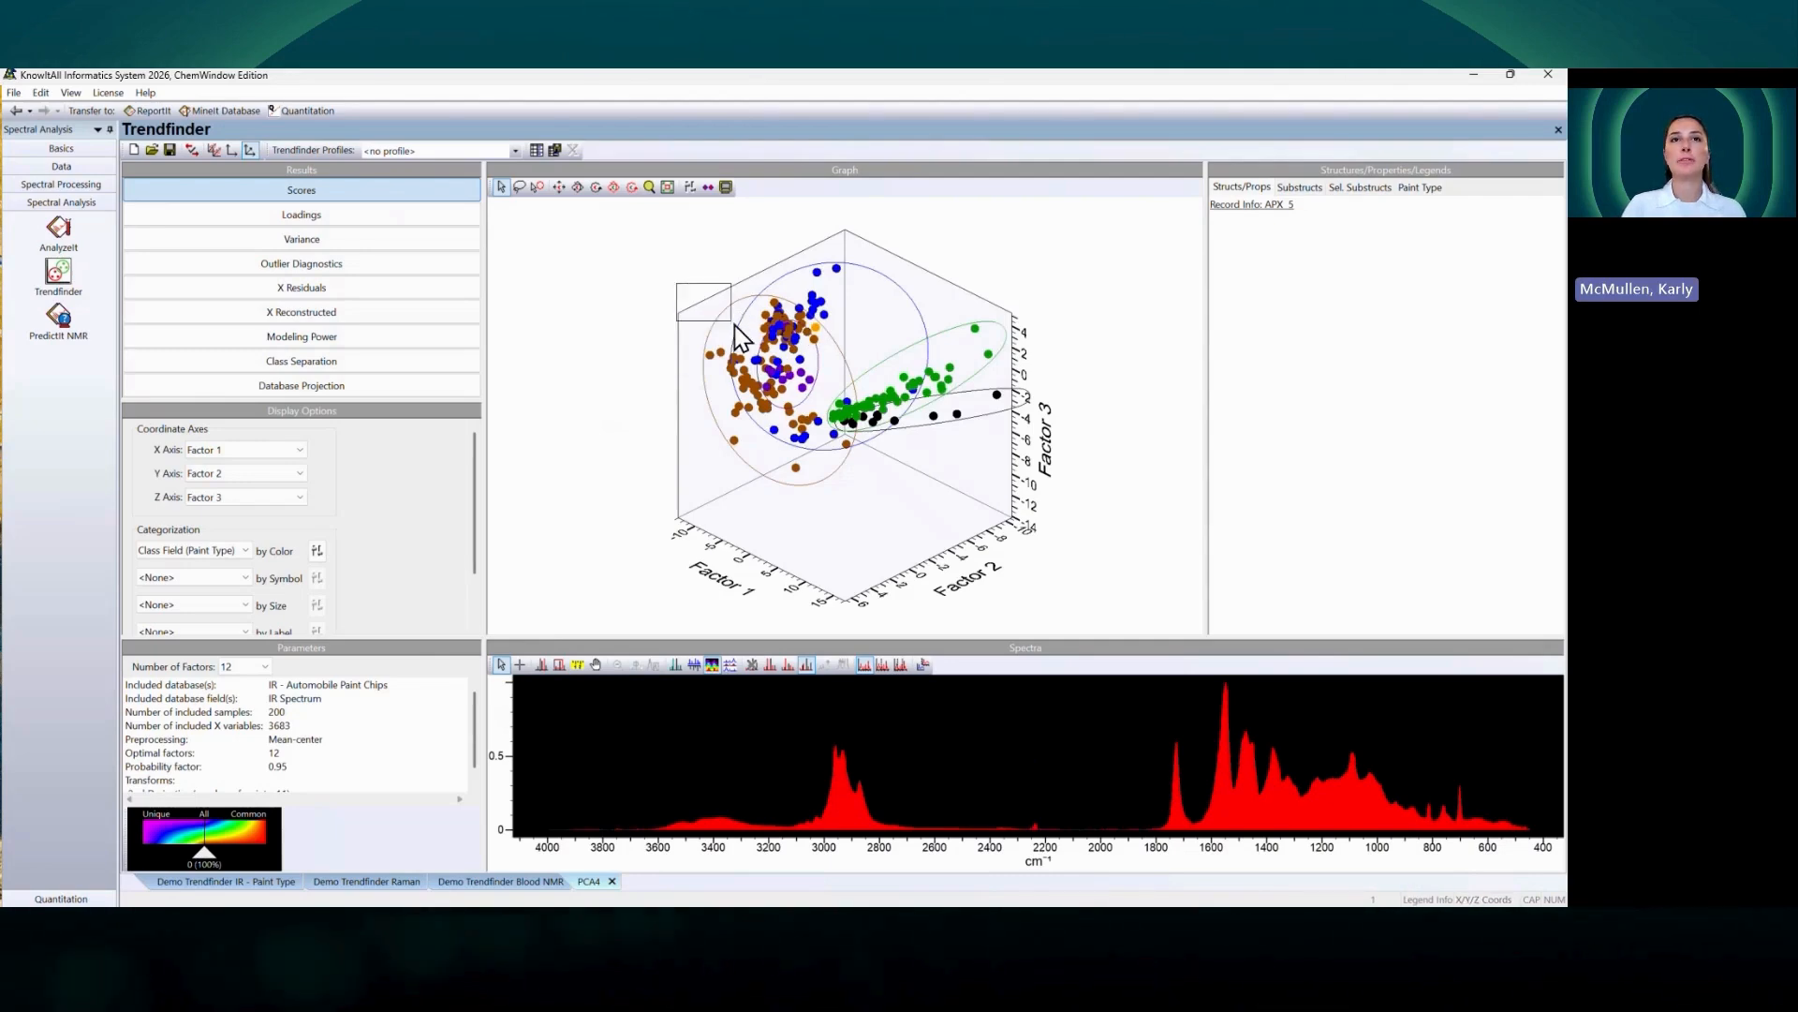
drag(840, 423, 850, 455)
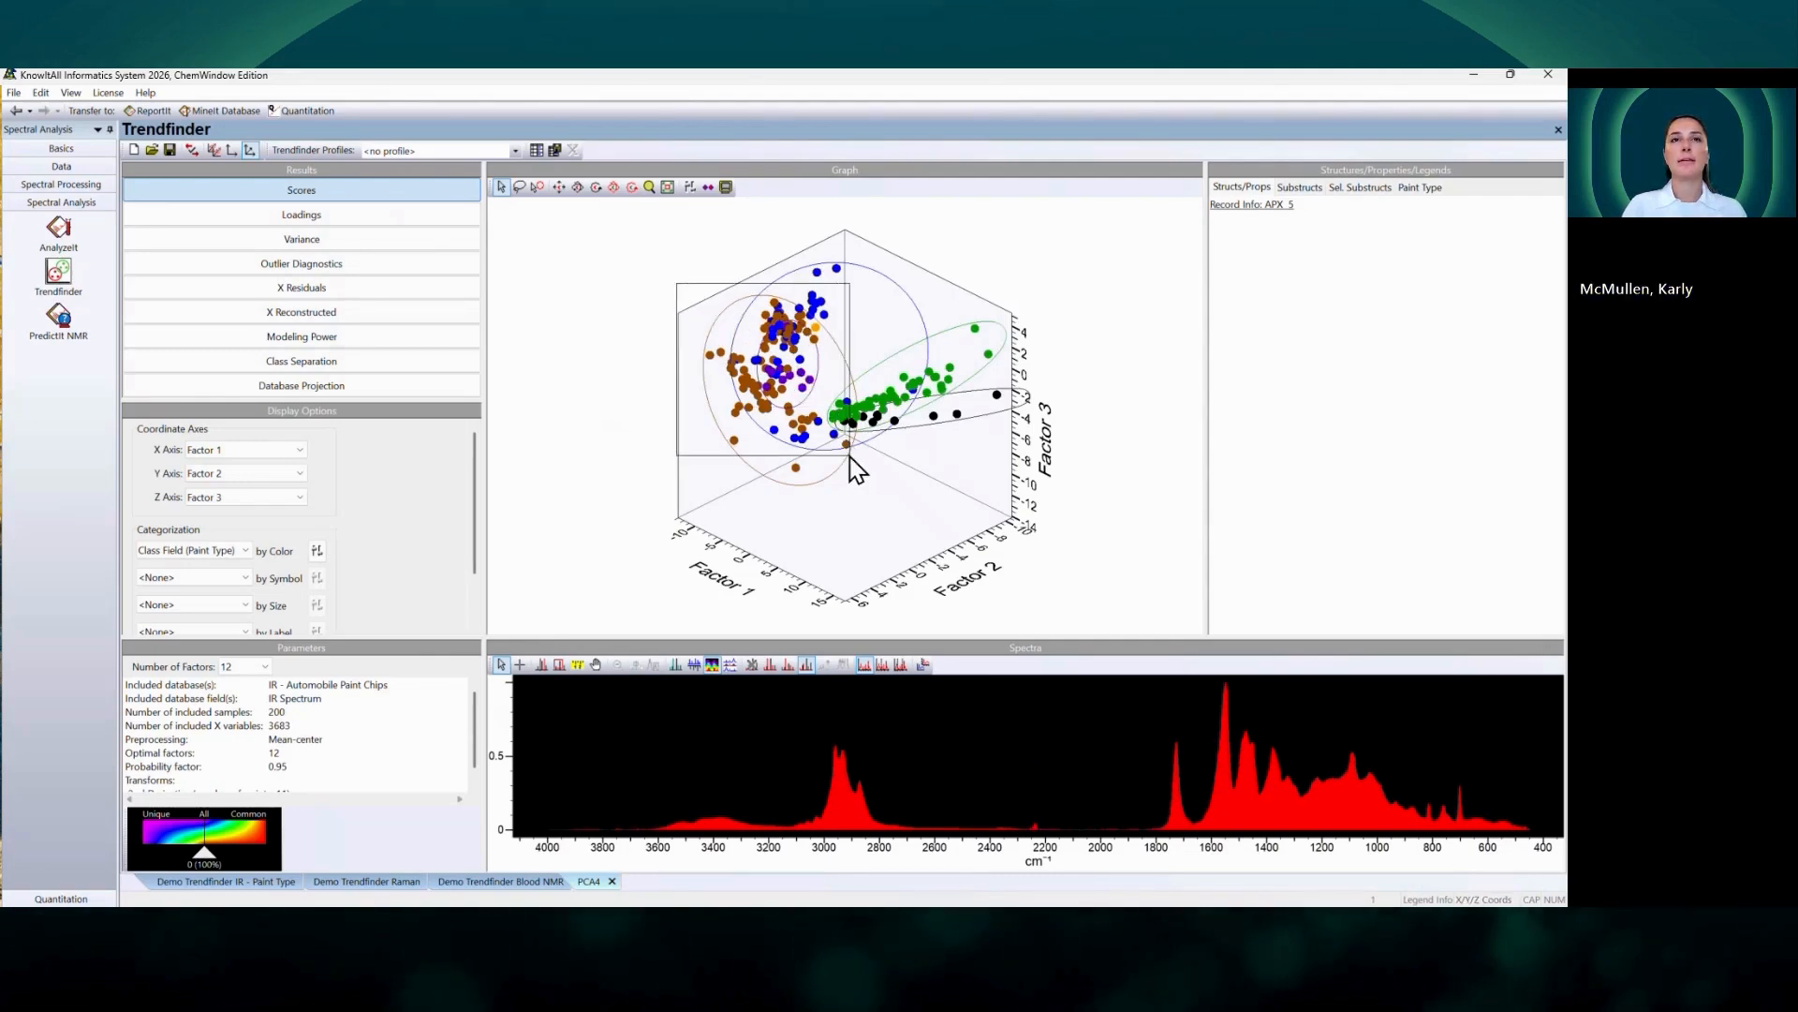
click(760, 465)
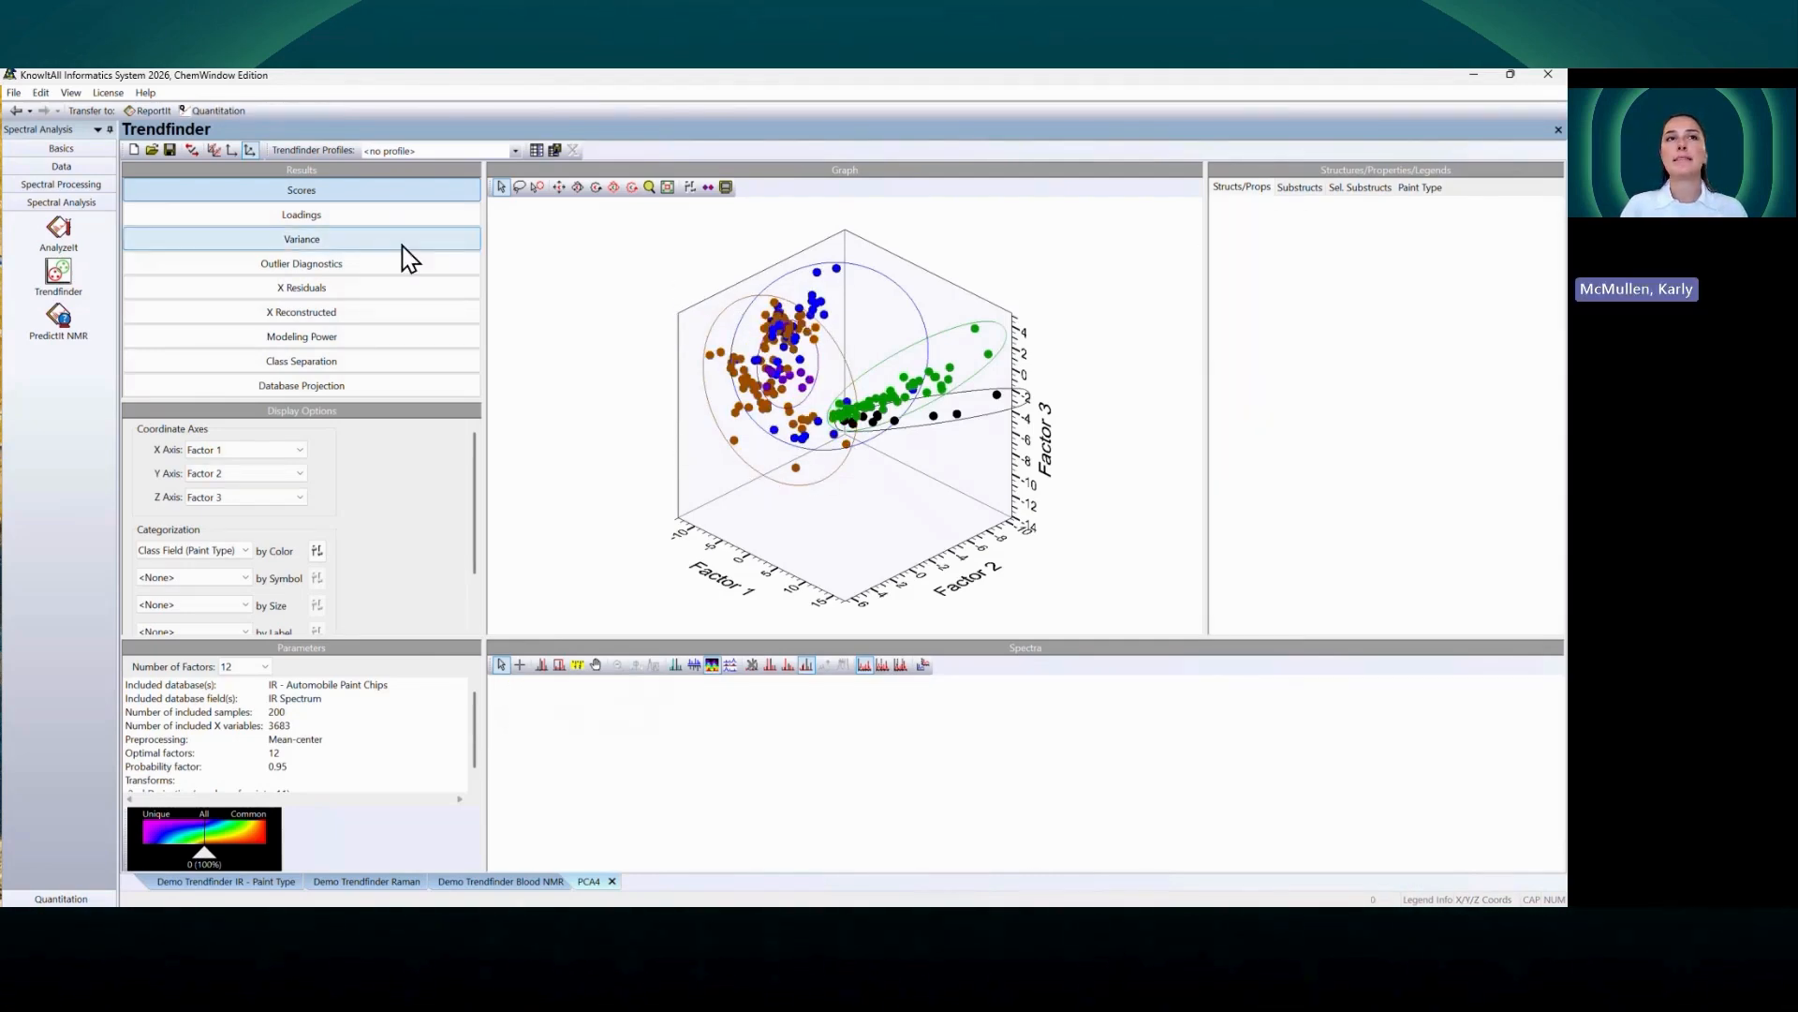
Step: Review the cumulative variance and outlier diagnostics, and inspect the record with the largest Mahalanobis distance
click(409, 256)
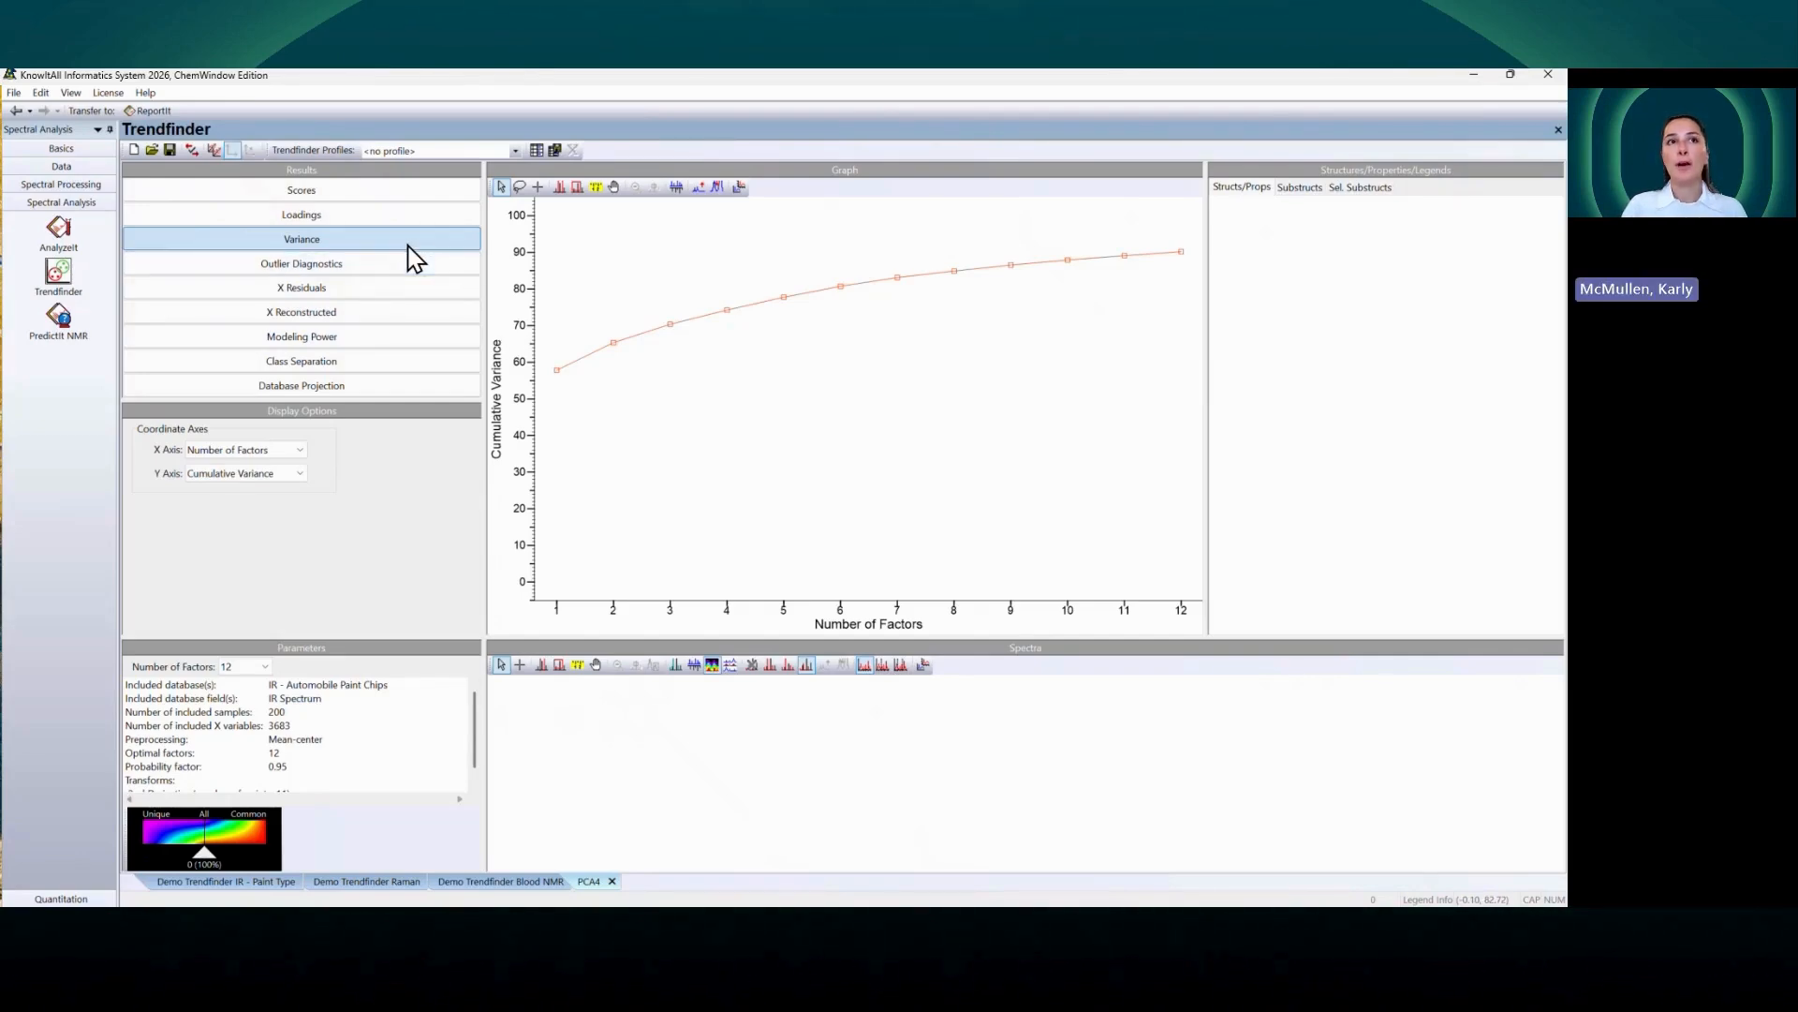
click(401, 273)
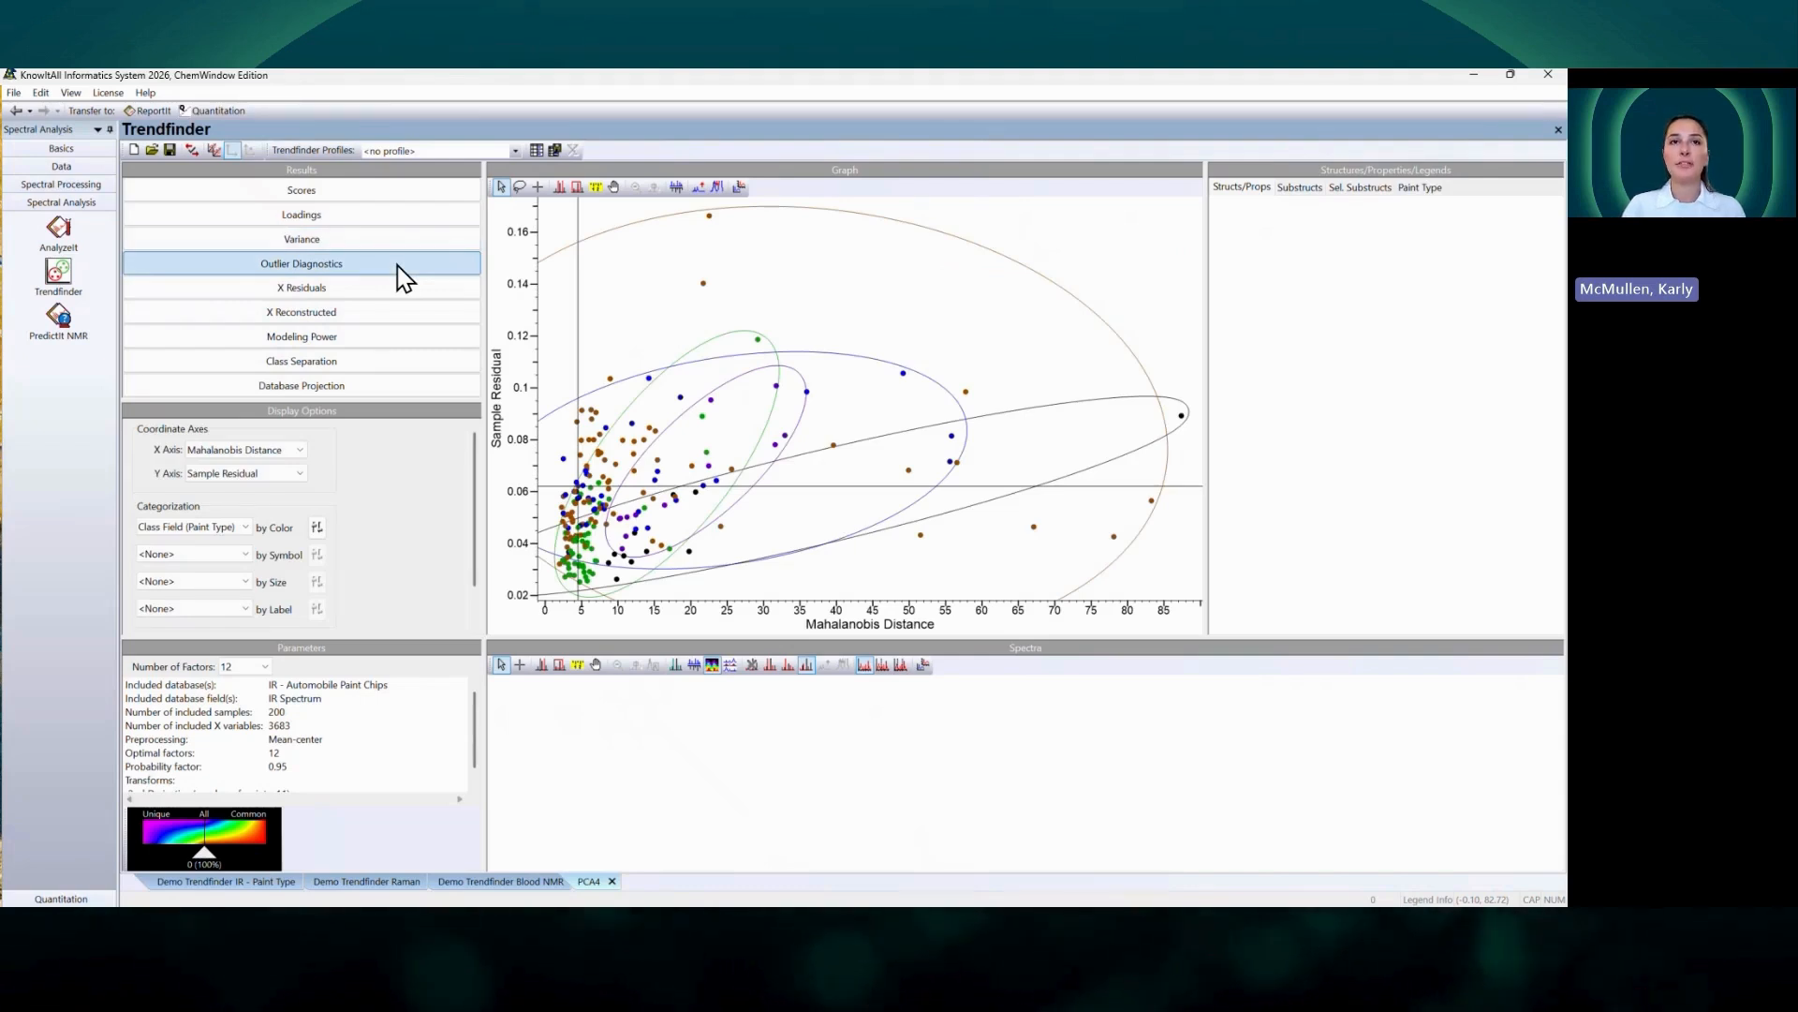
click(1183, 417)
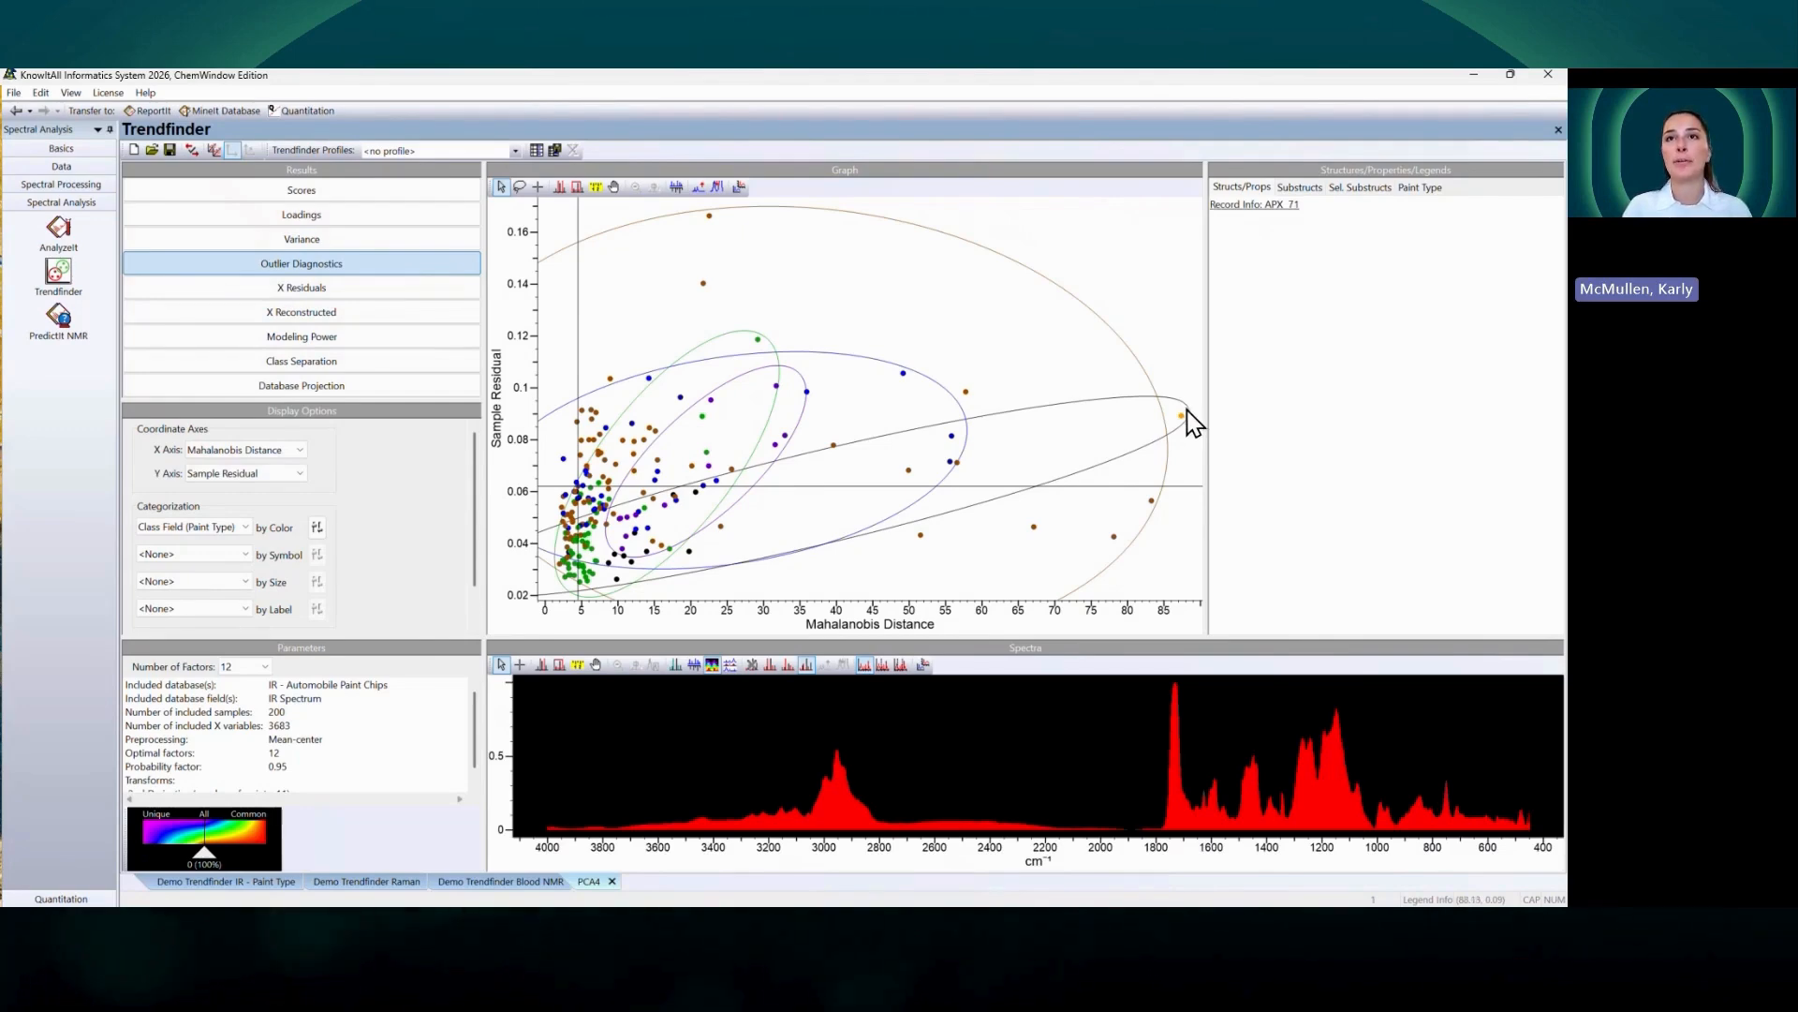
mouse_move(1258, 208)
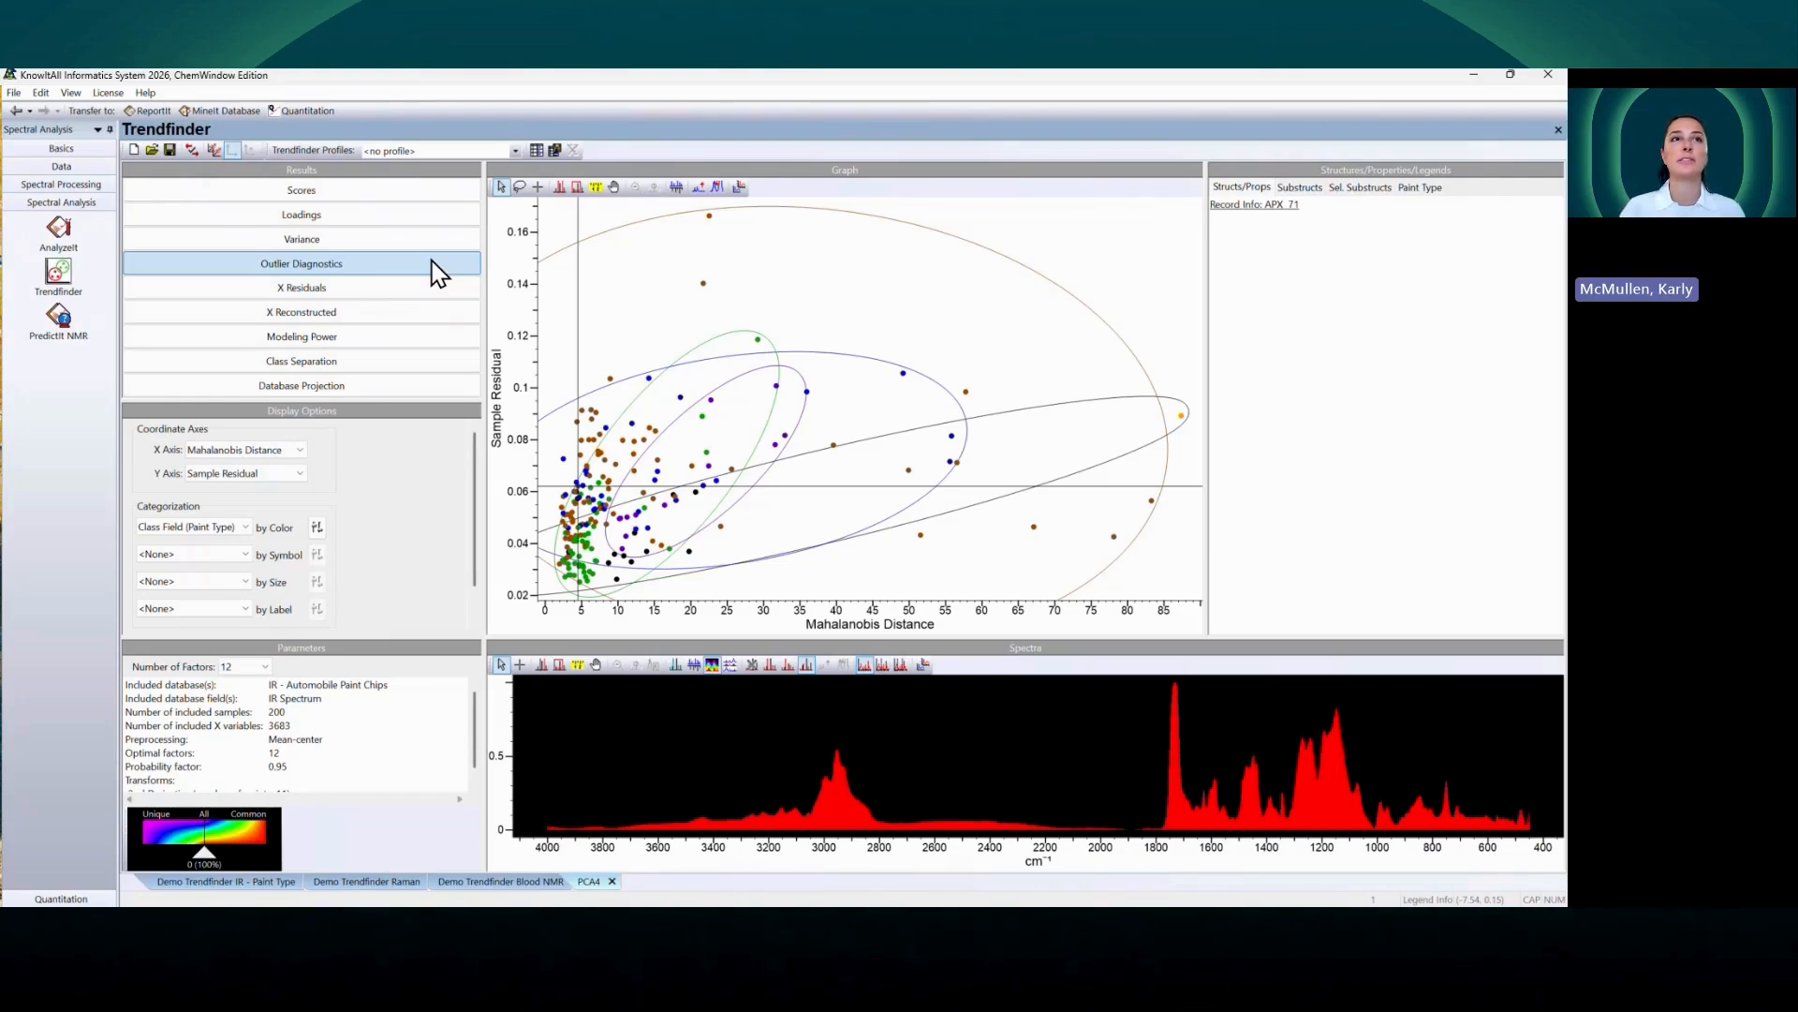
Step: Project record ID 1001 of the IR - Automobile Paint Chips database onto the PCA, with the Y scale same as PCA
click(399, 398)
click(101, 459)
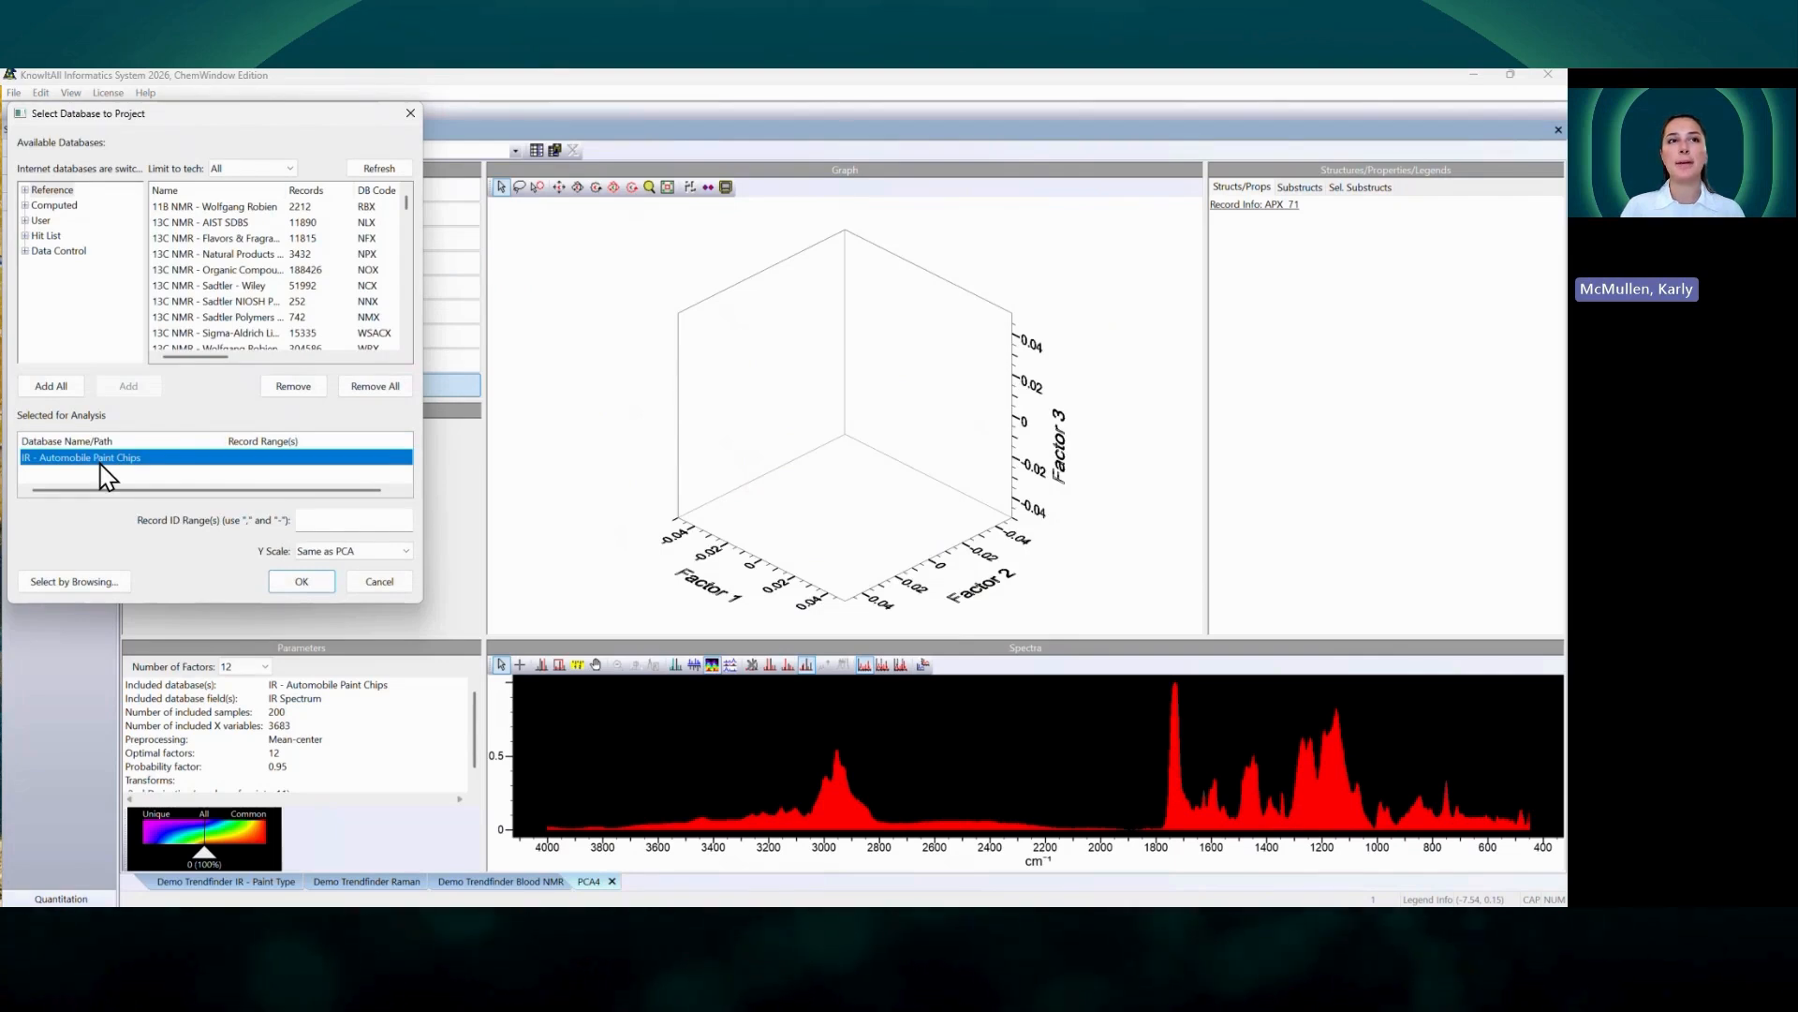
click(336, 515)
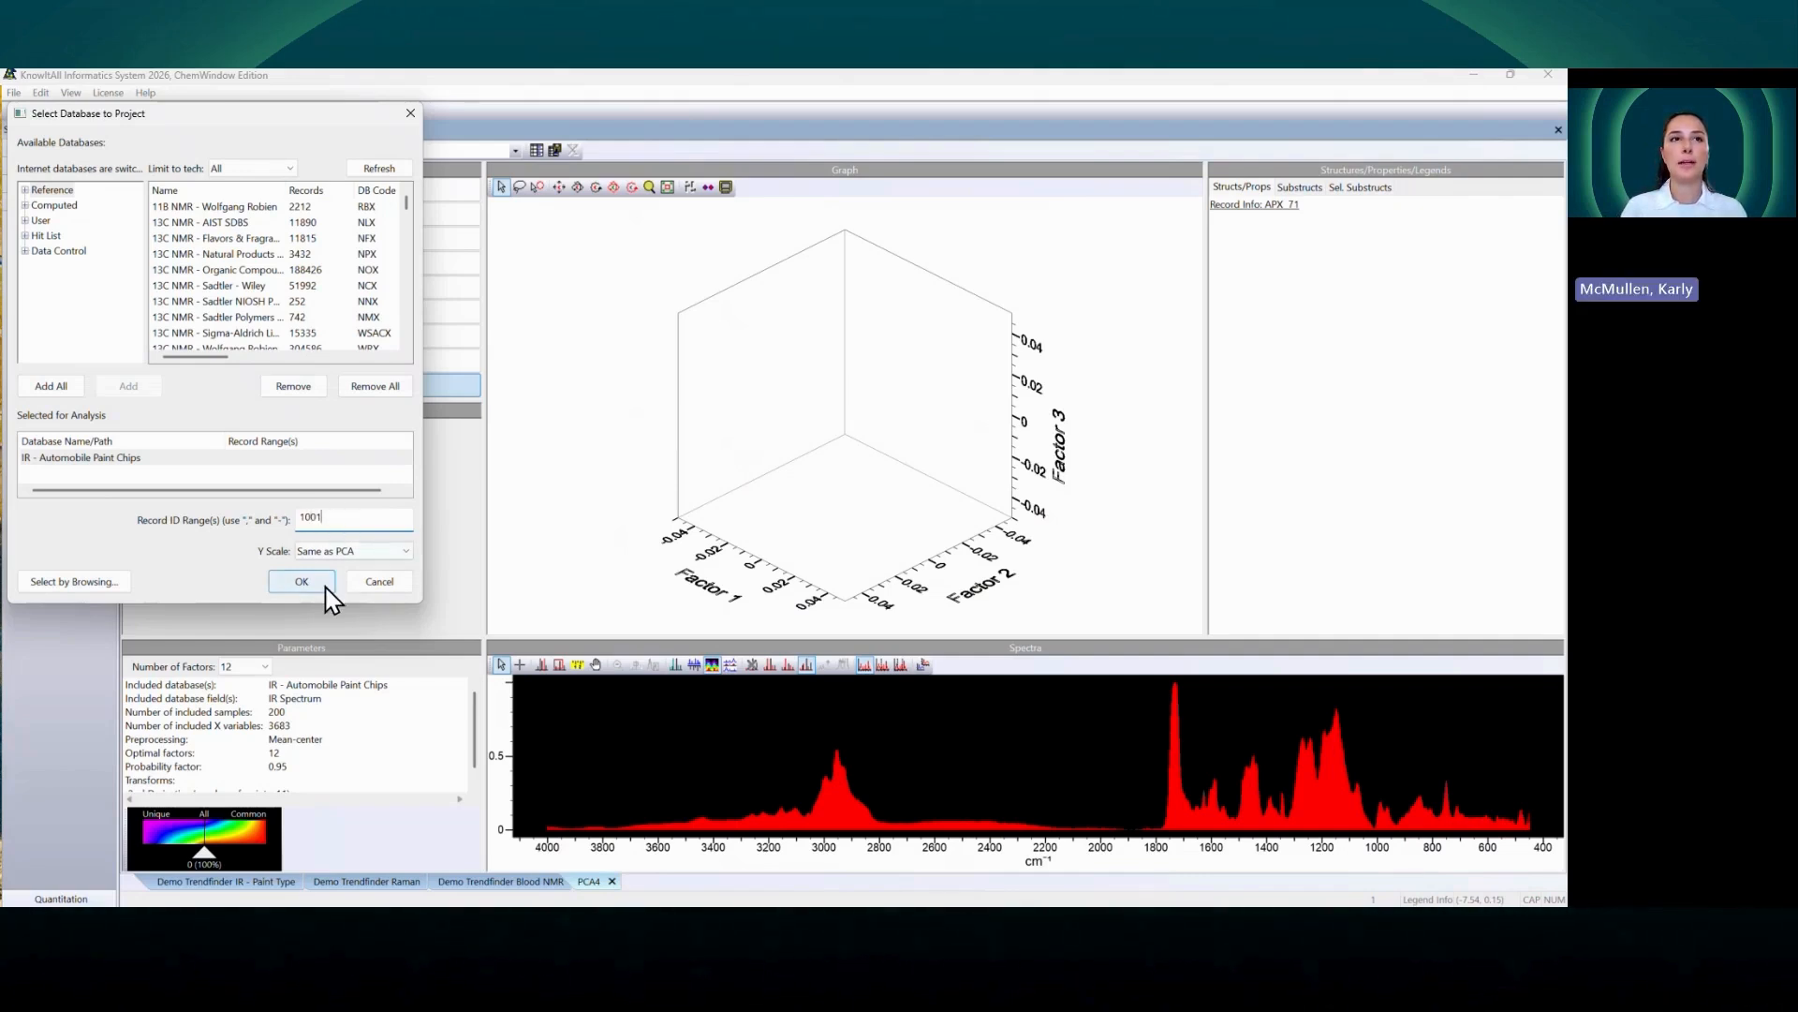
click(302, 582)
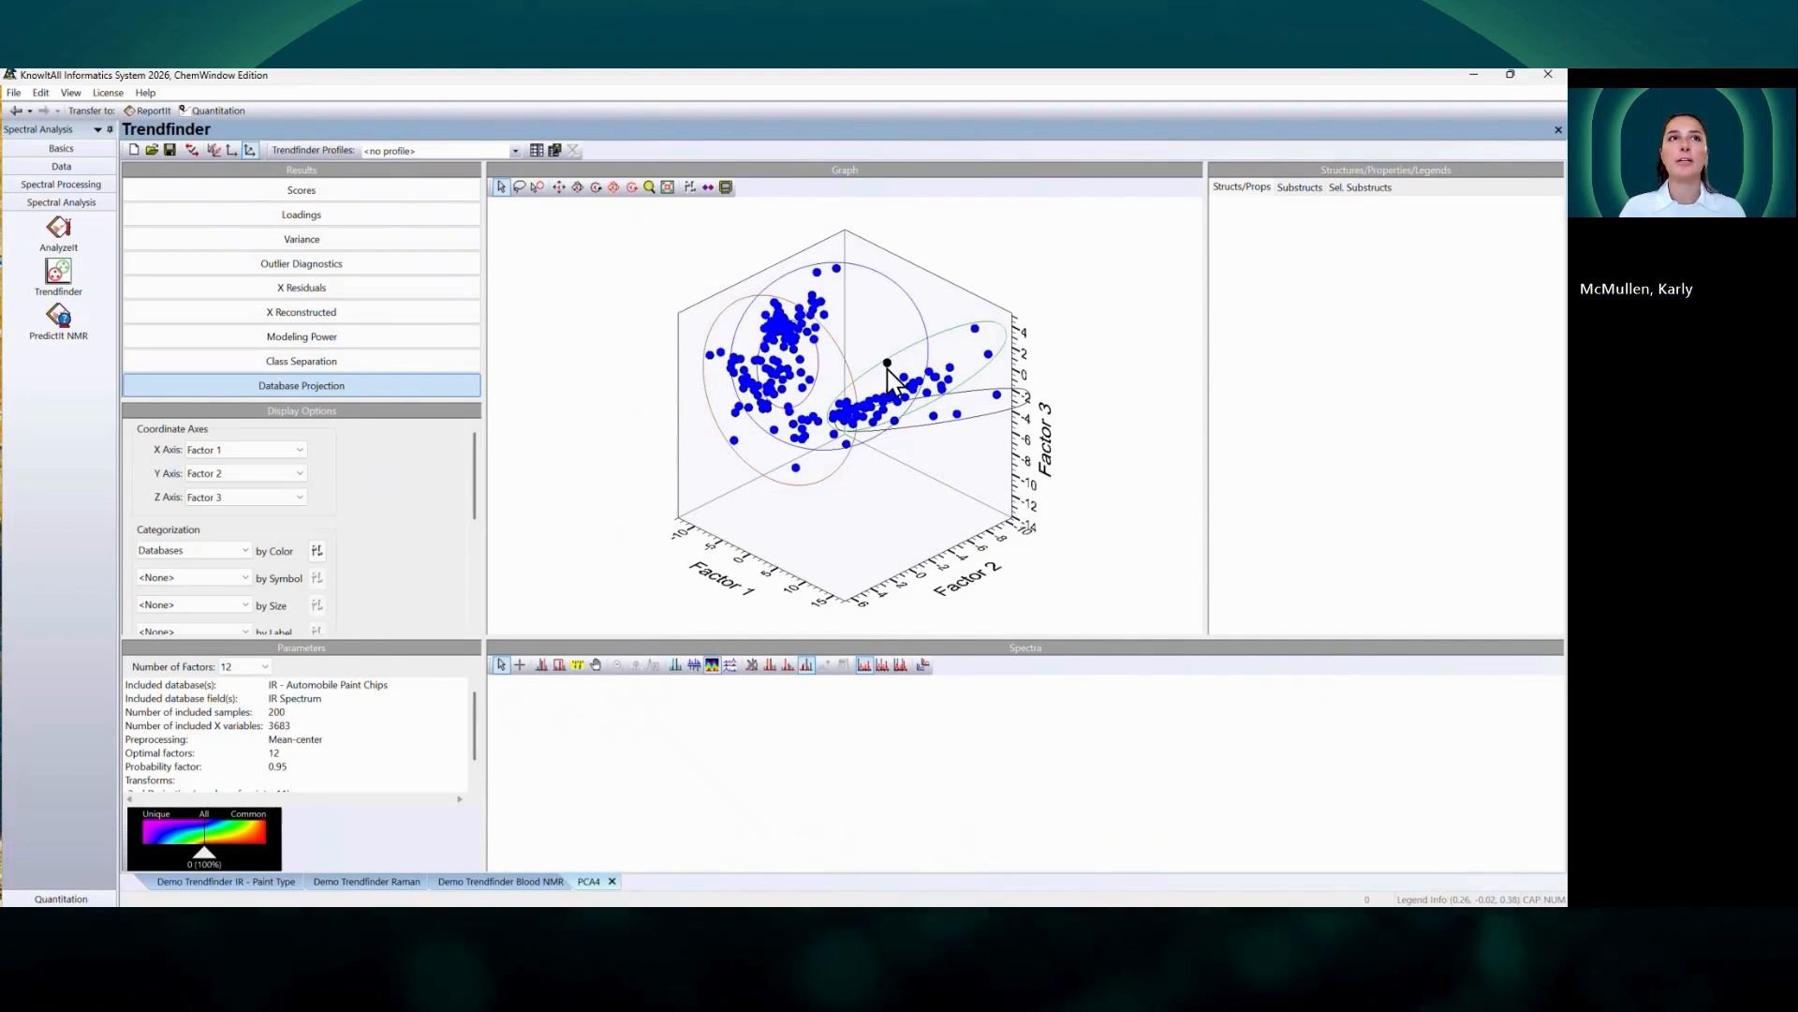
Step: Compare the projected record's position with the paint type classes in the scores plot, and check its record information
click(375, 206)
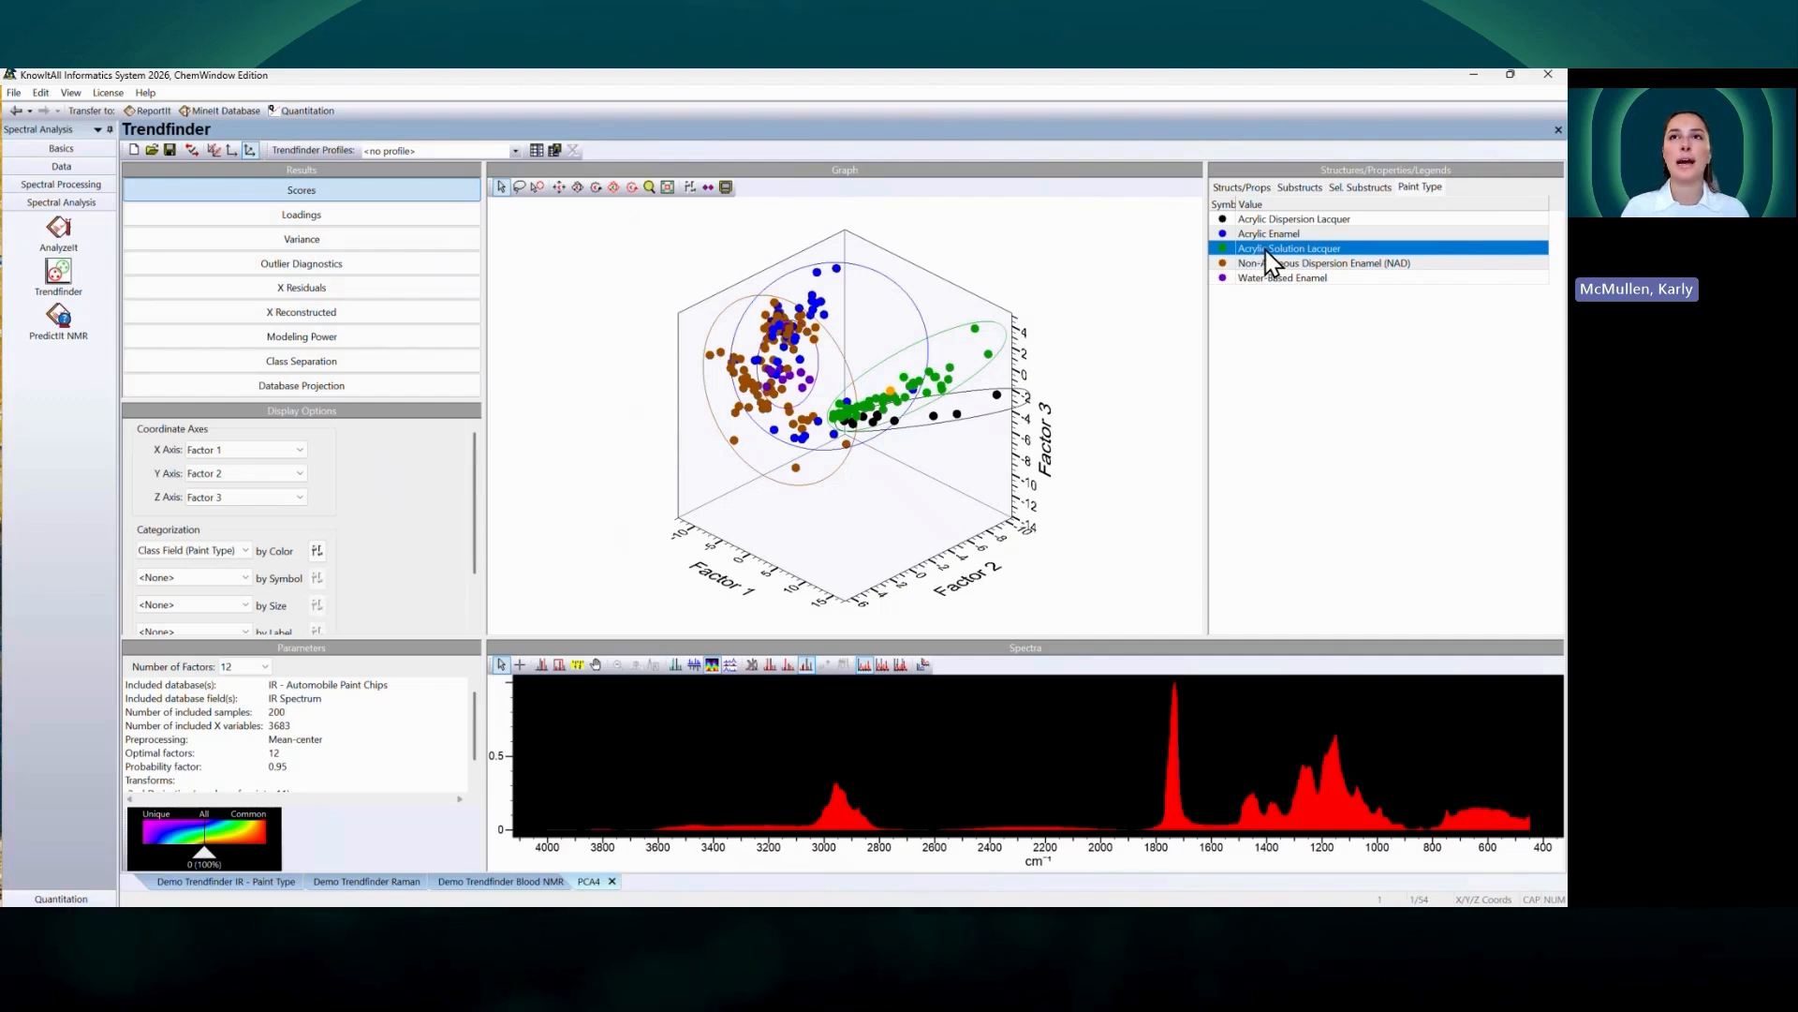
click(309, 389)
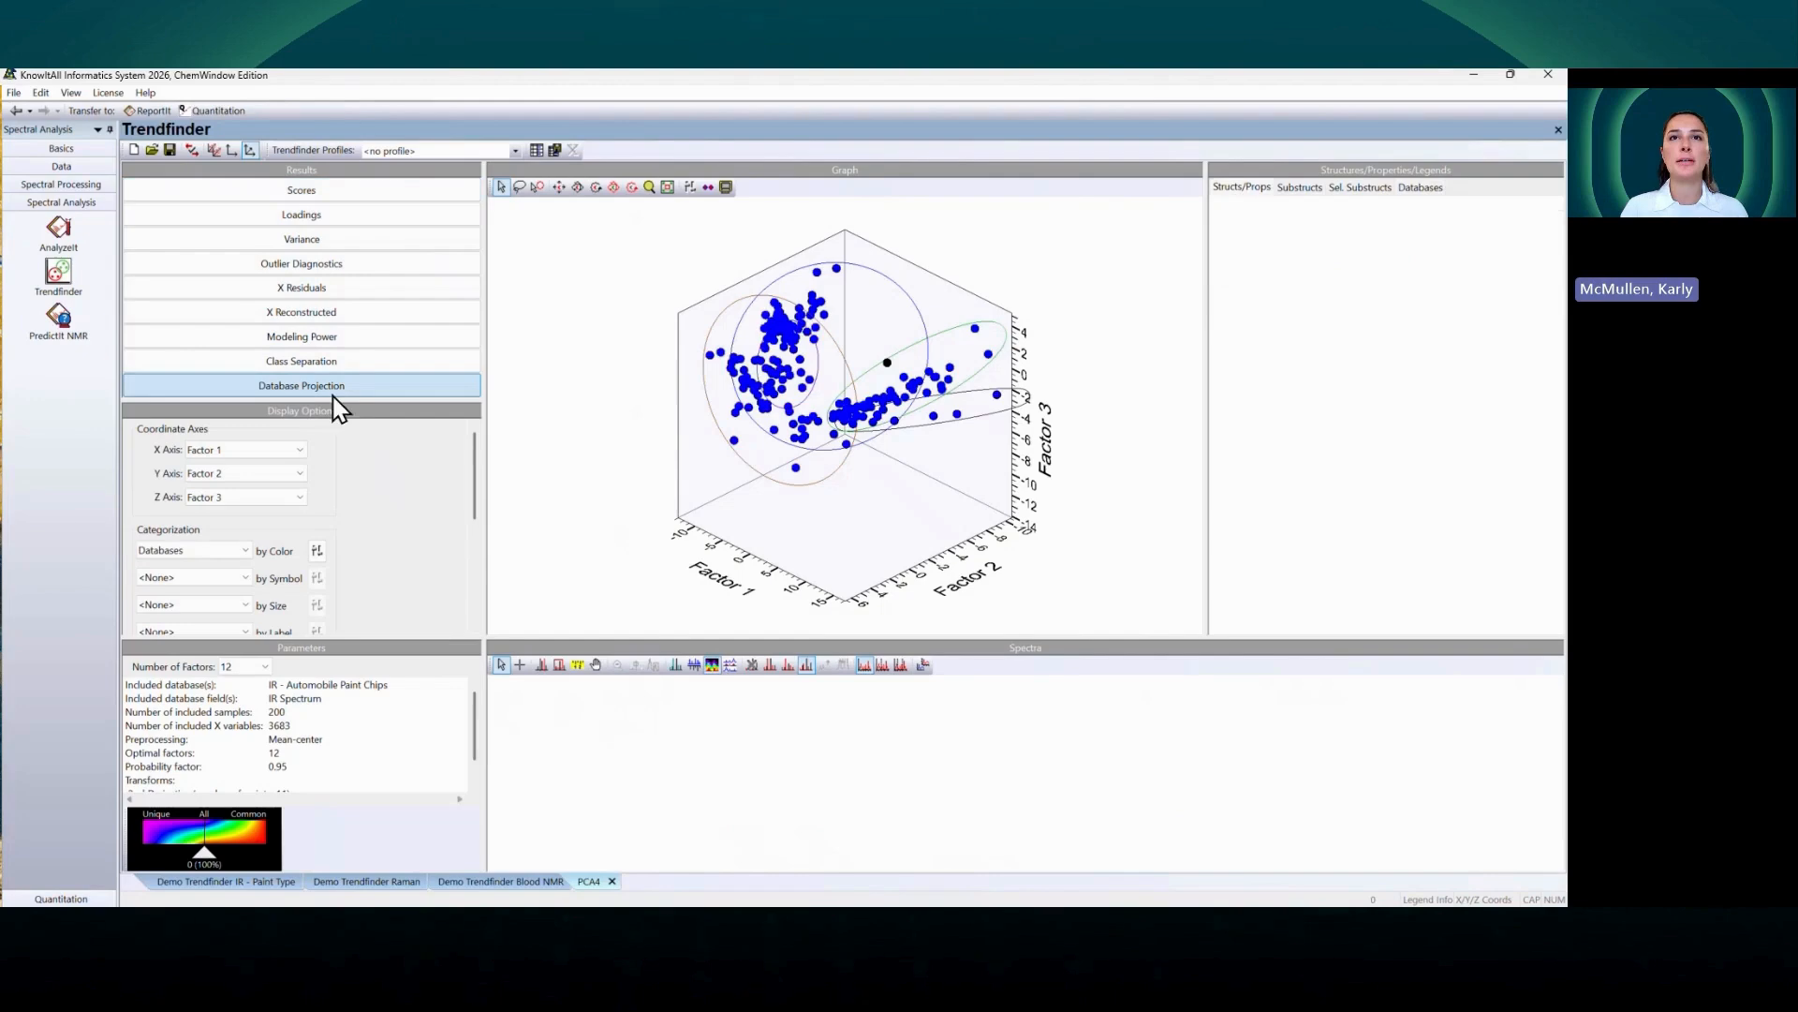
click(888, 364)
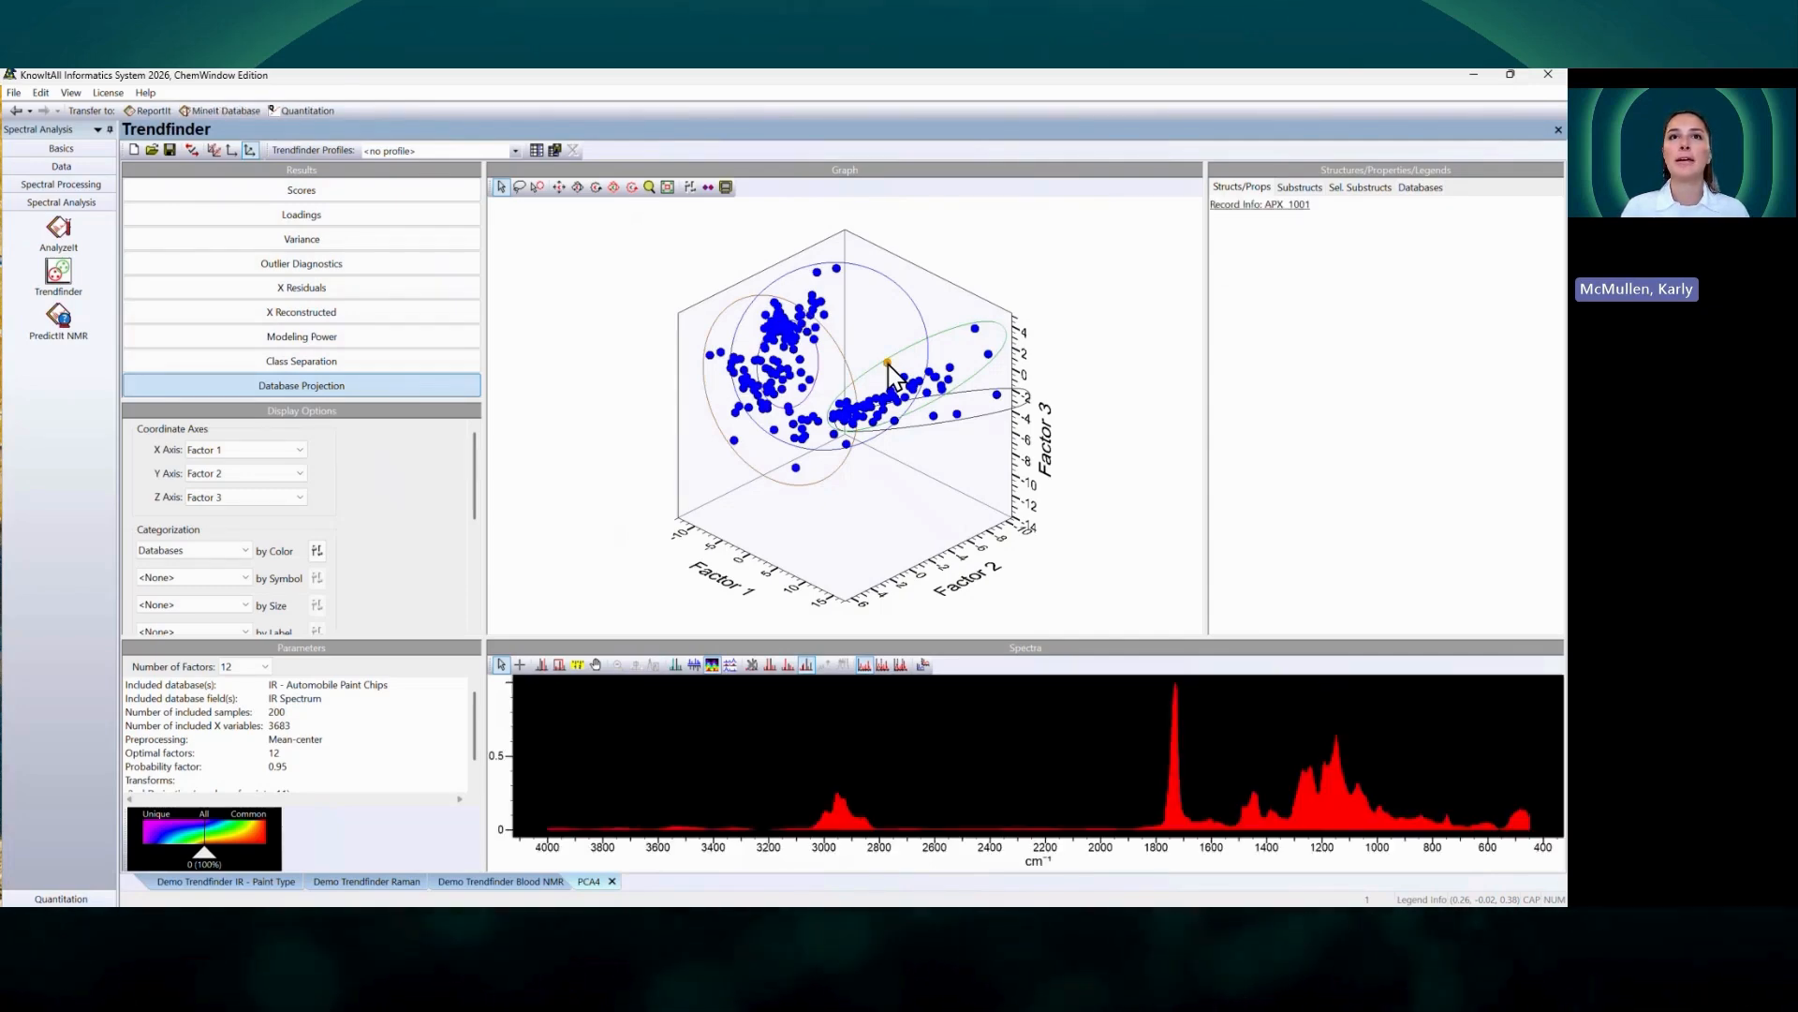
click(1267, 207)
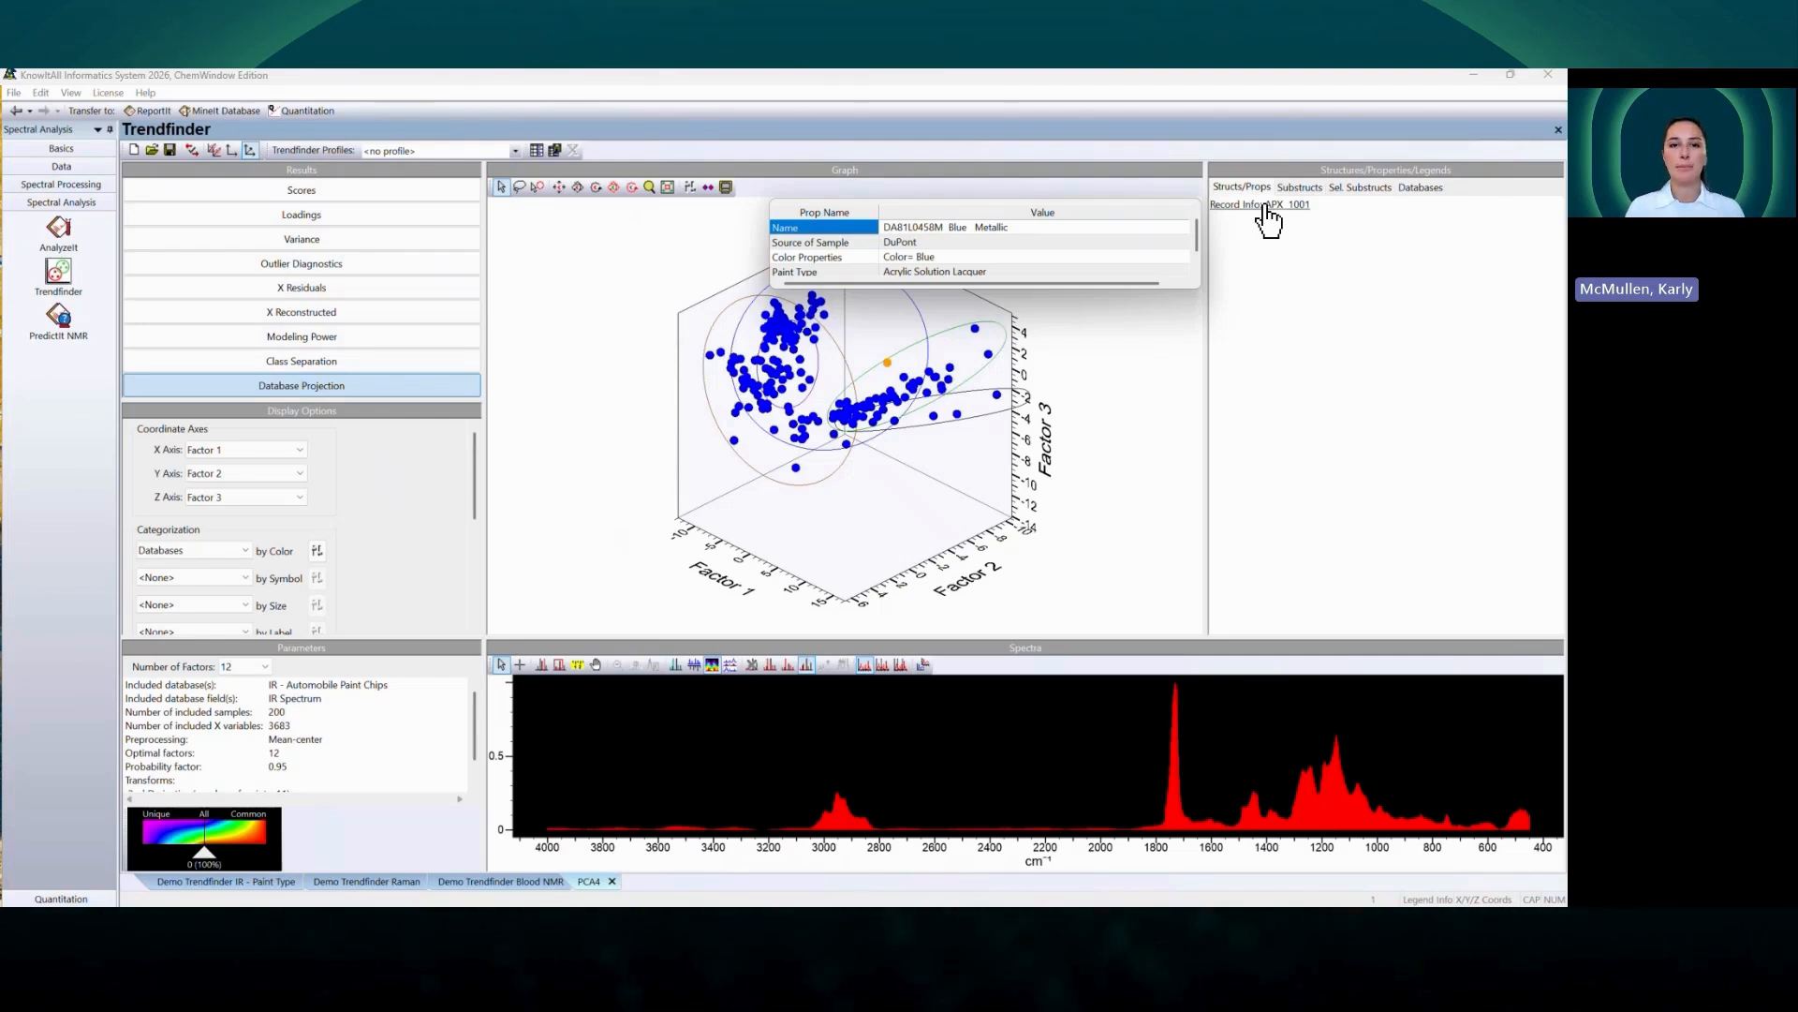
click(506, 518)
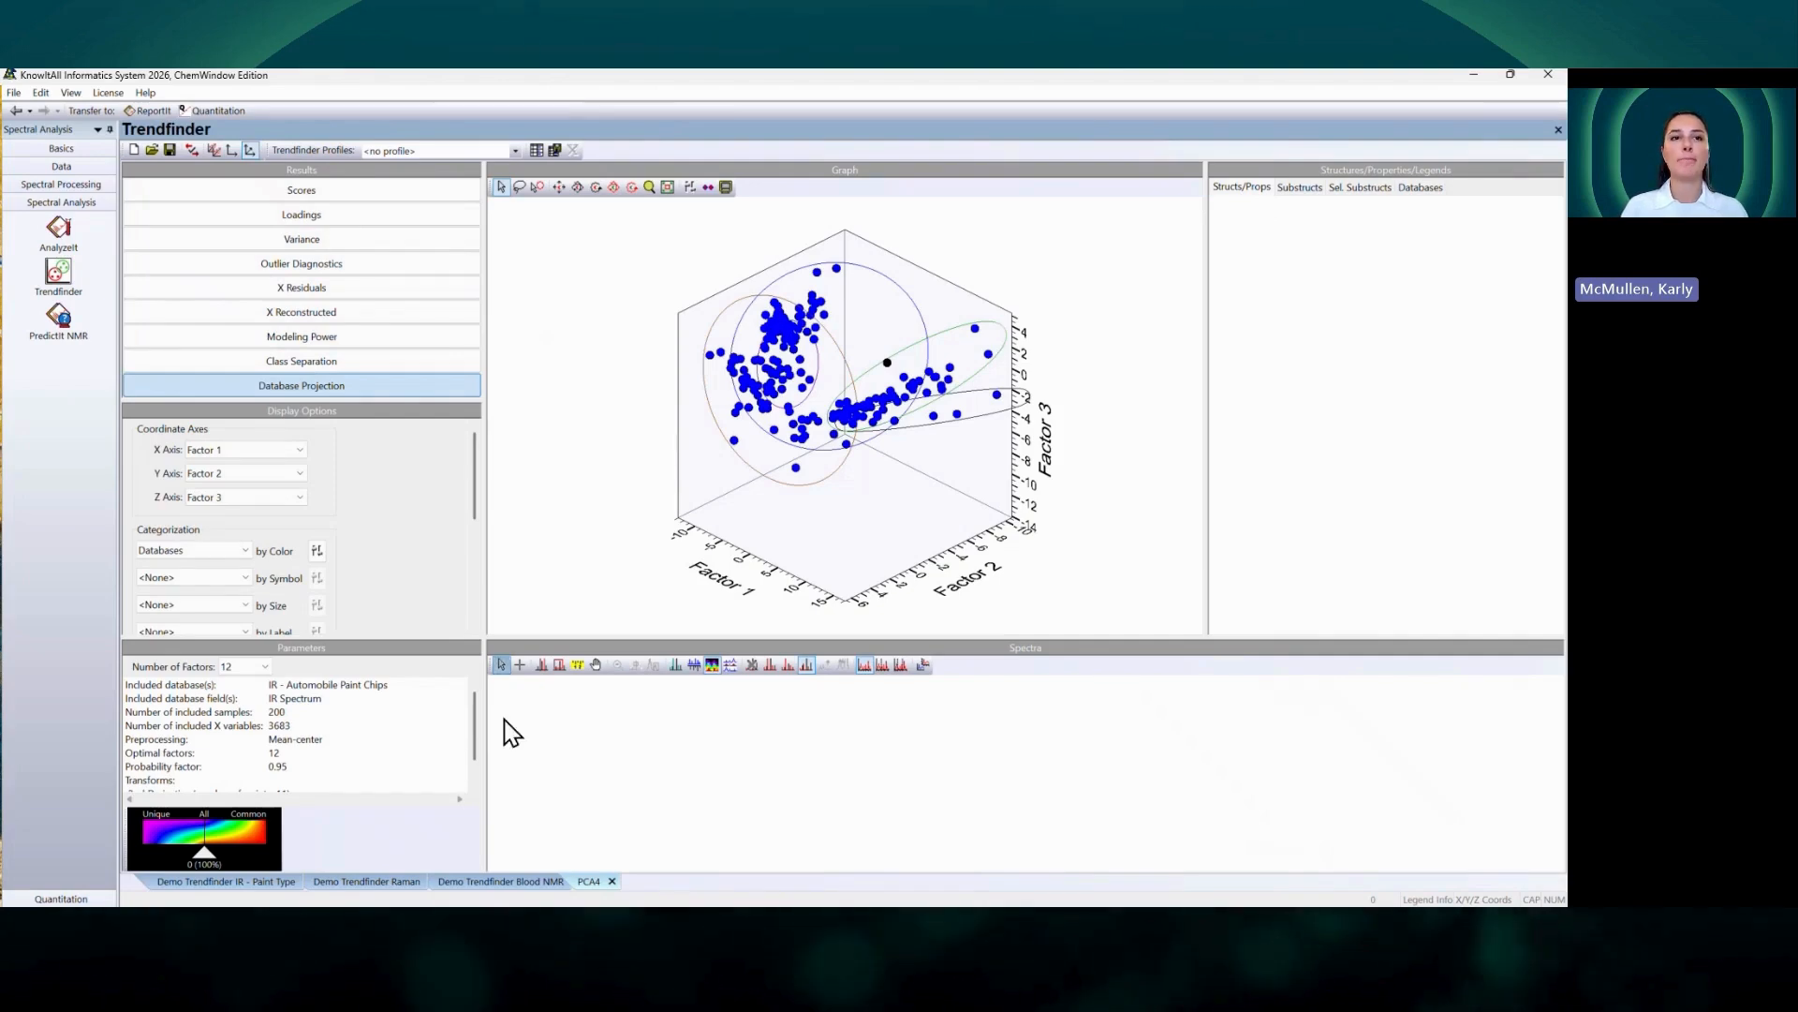
Step: Switch to the Demo Trendfinder Blood NMR analysis and view its scores plot and Factor 1 loadings
click(506, 884)
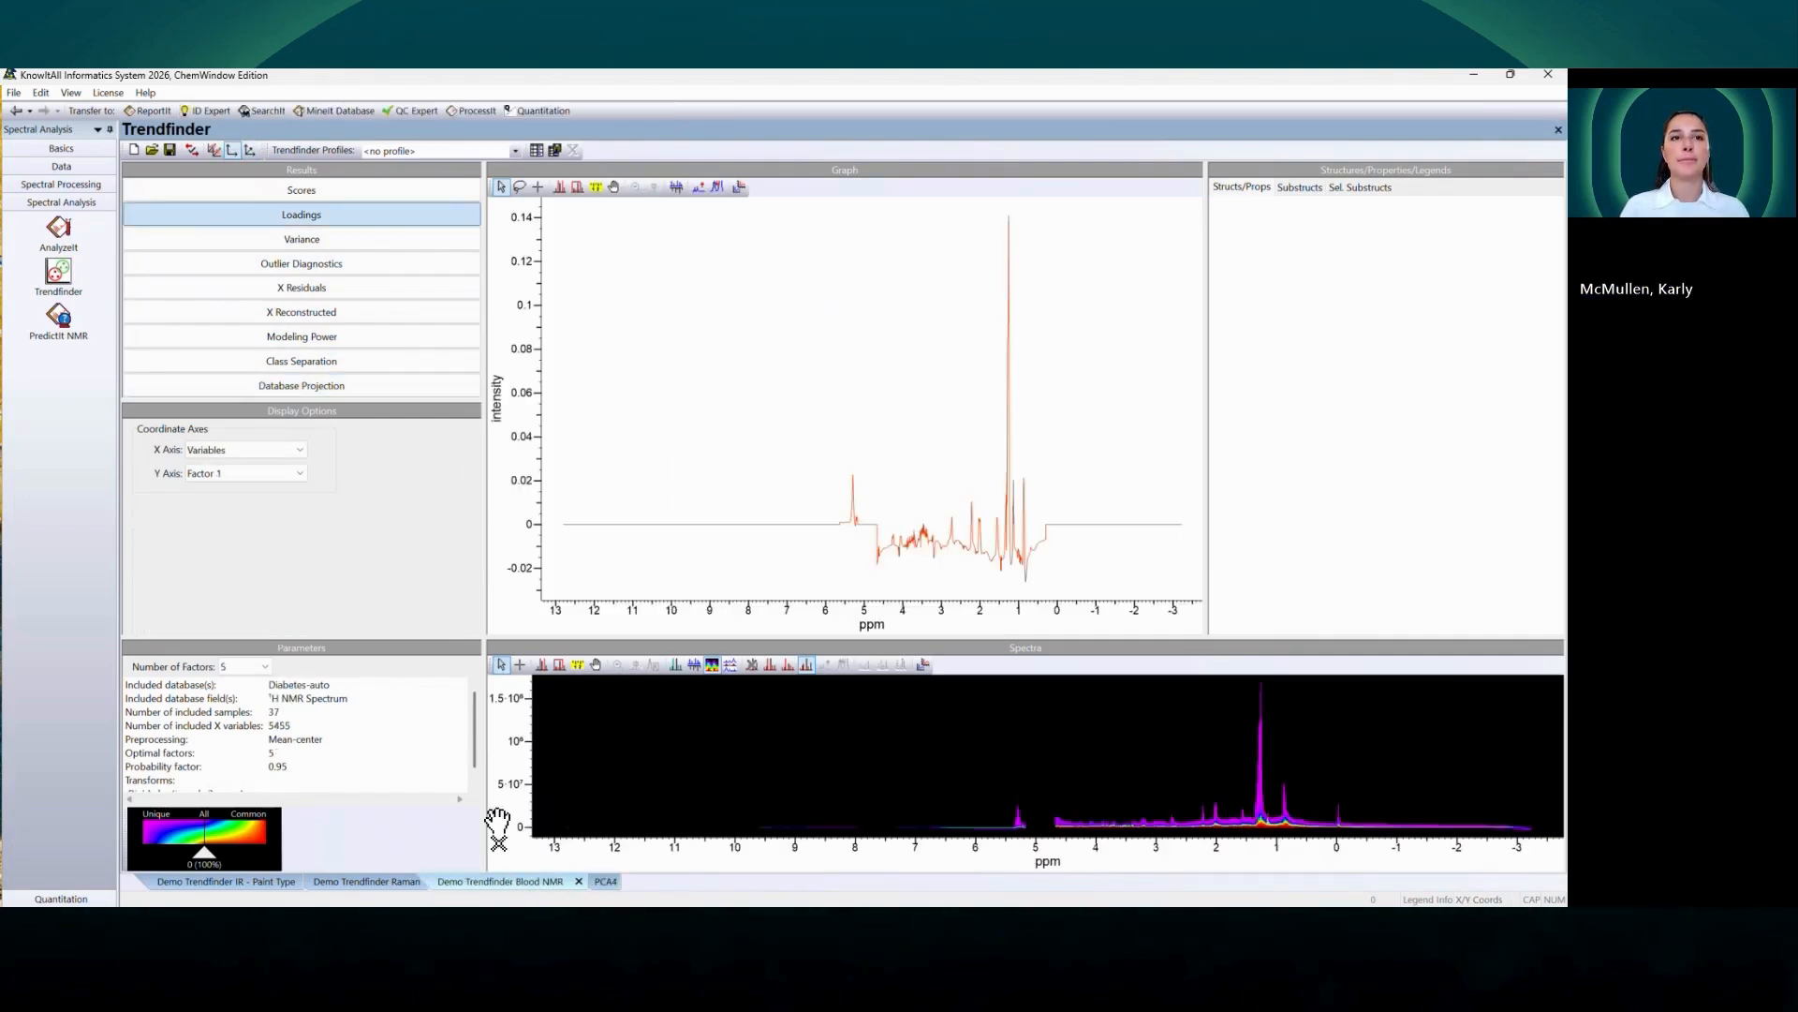
click(375, 197)
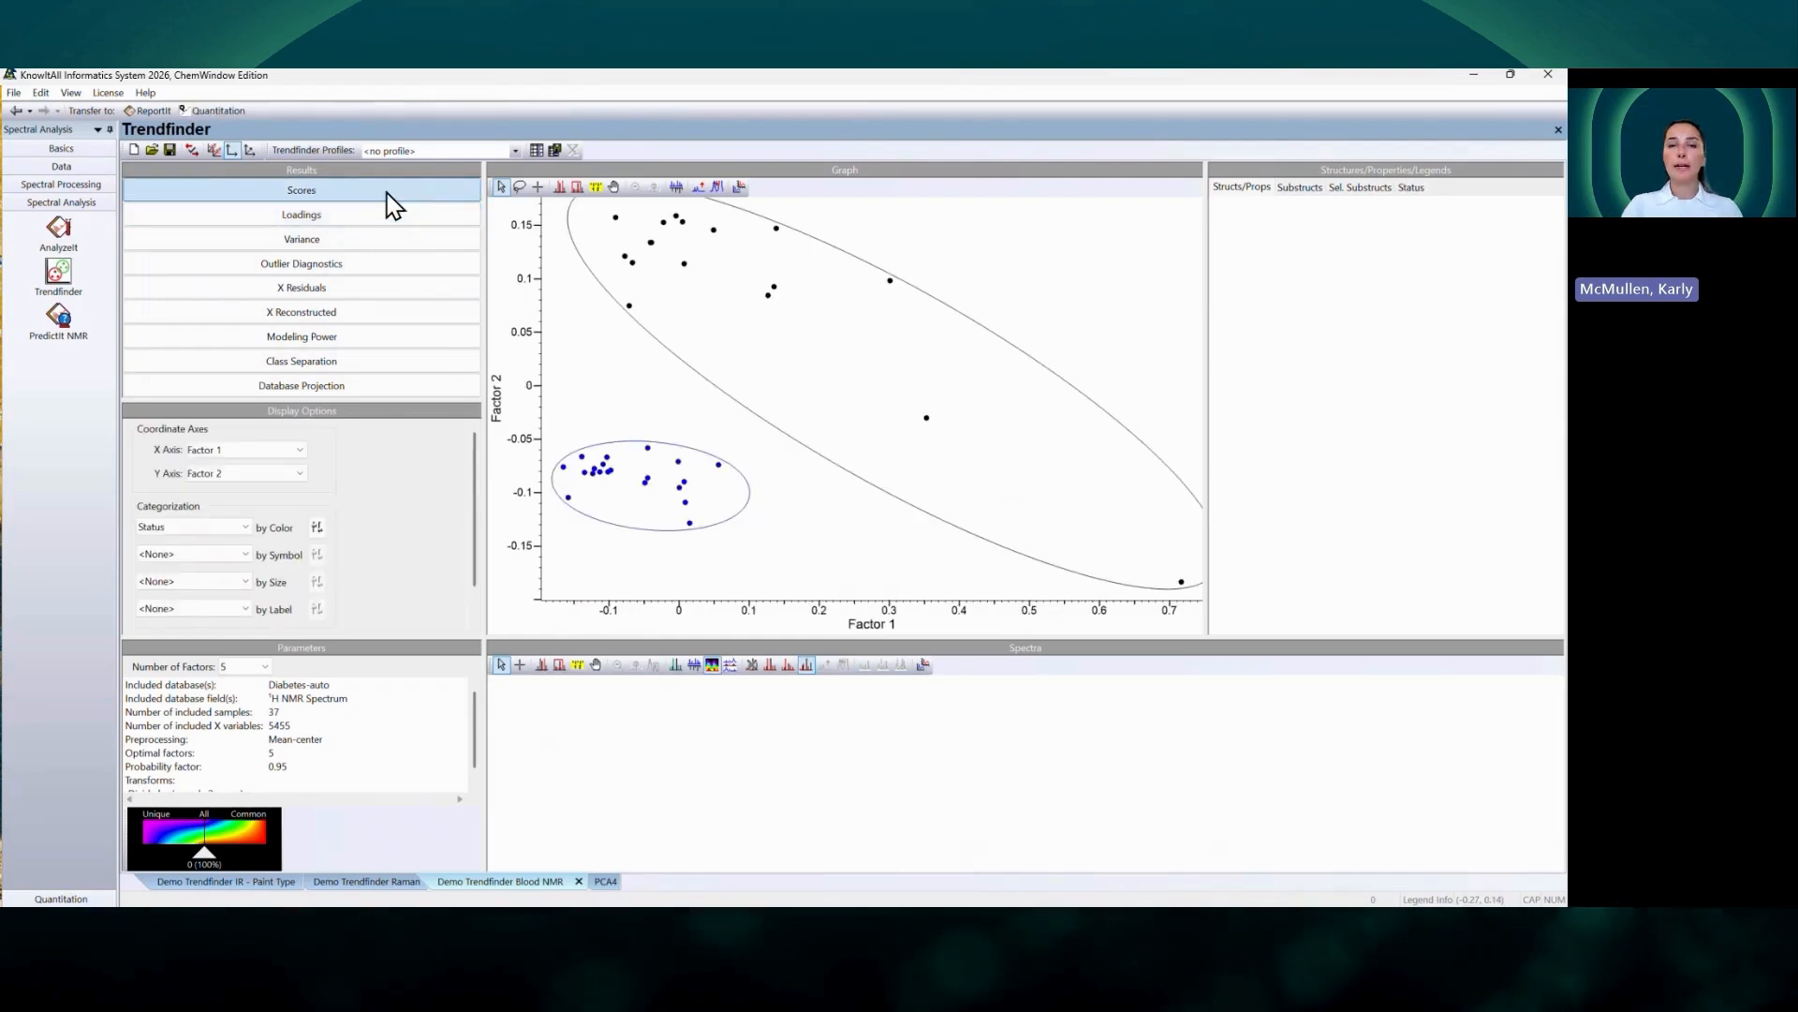
click(381, 215)
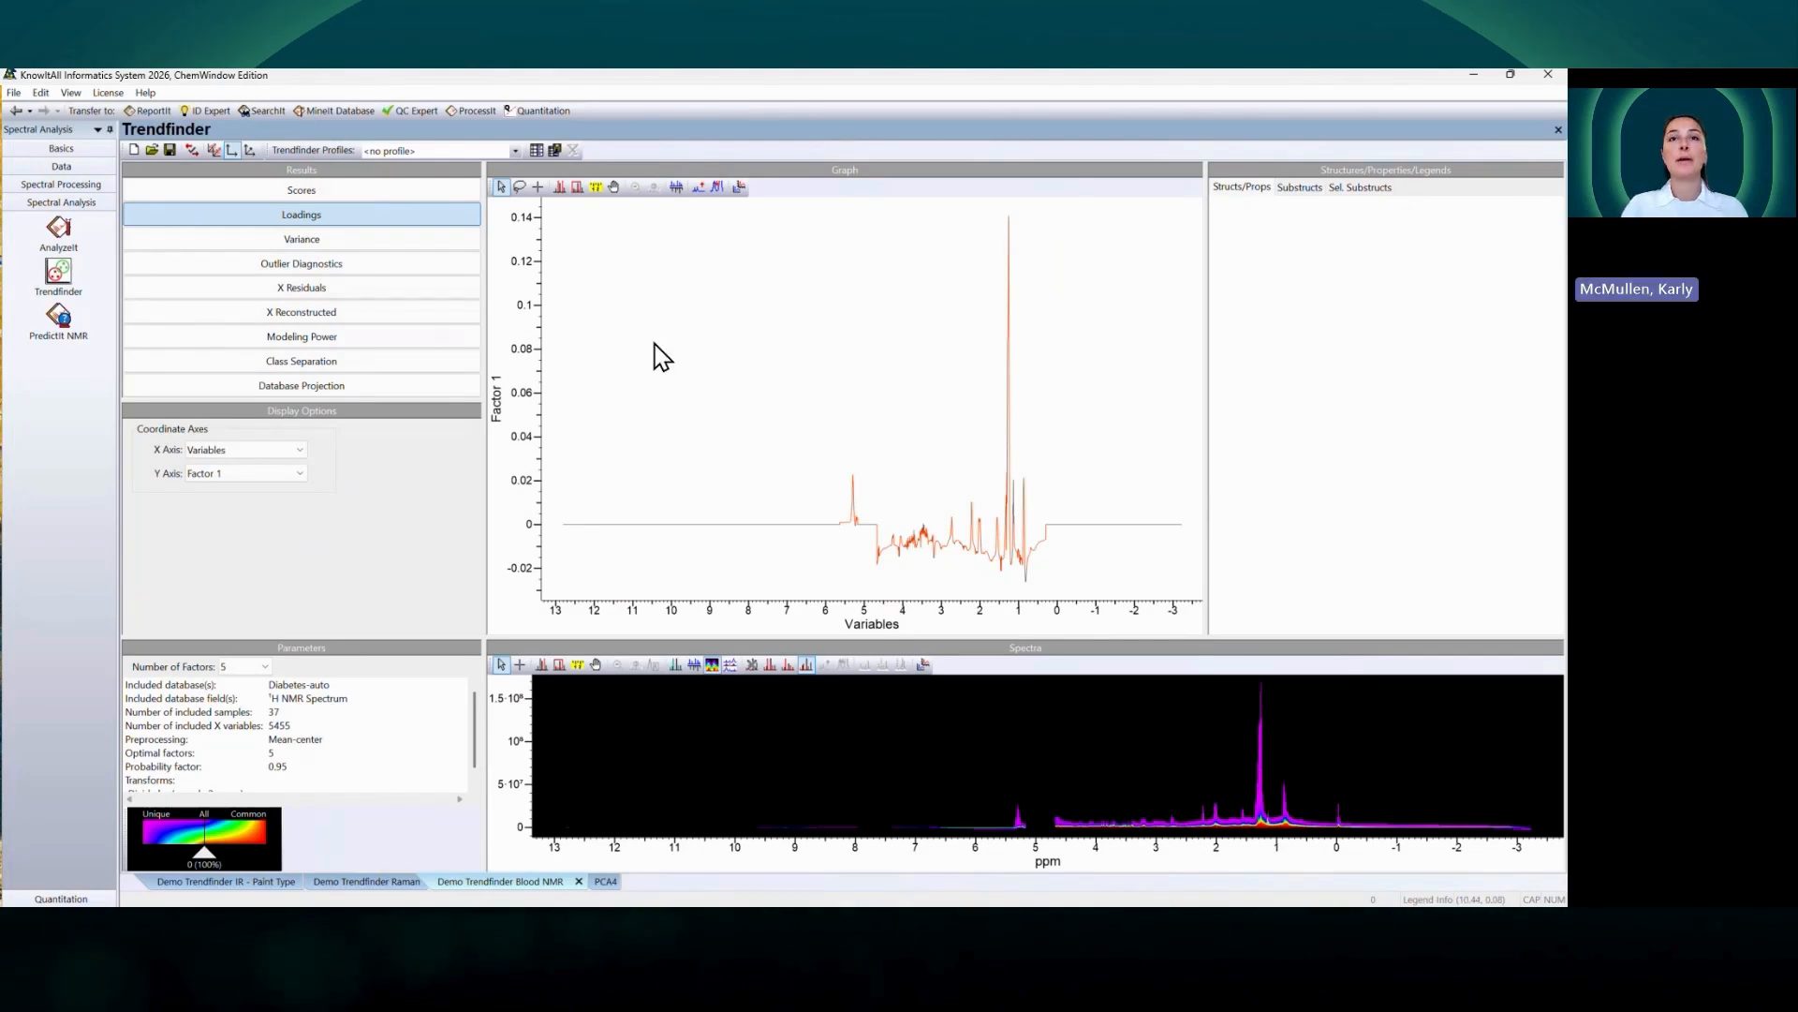
Step: Transfer the Factor 1 loadings to SearchIt and set up a ¹H NMR peak search without the spectrum search
click(250, 107)
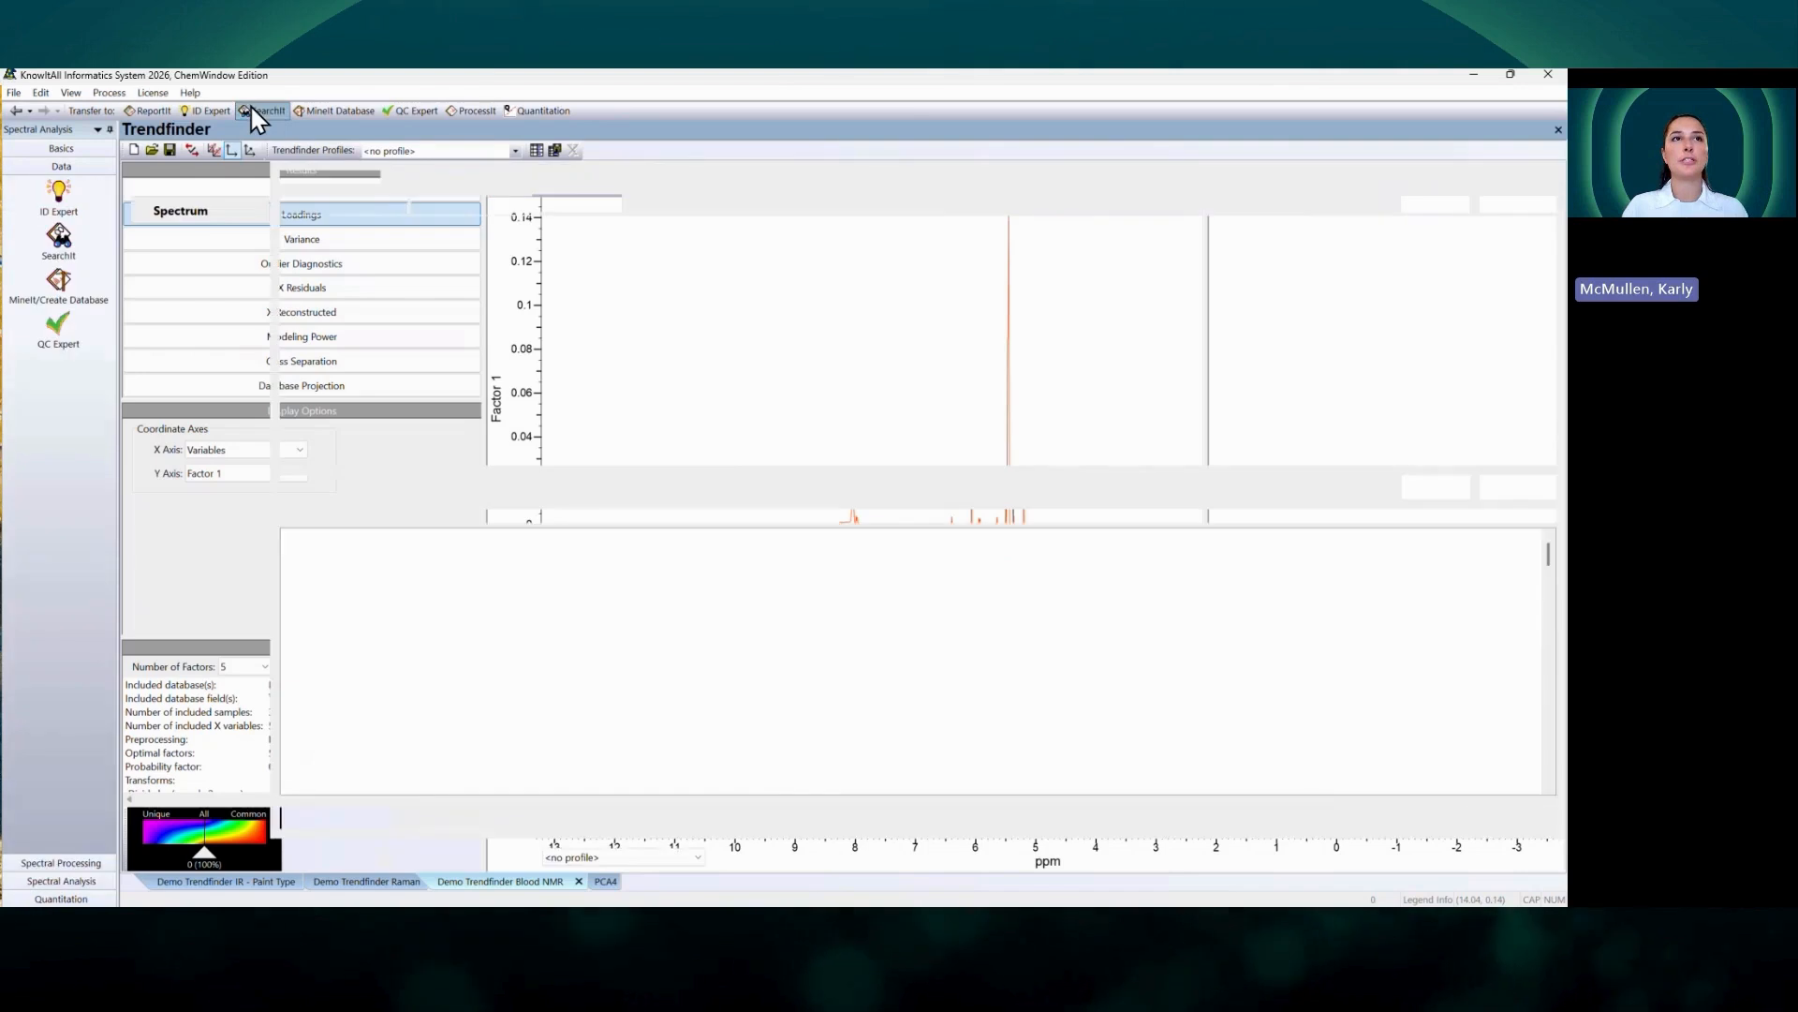
click(176, 287)
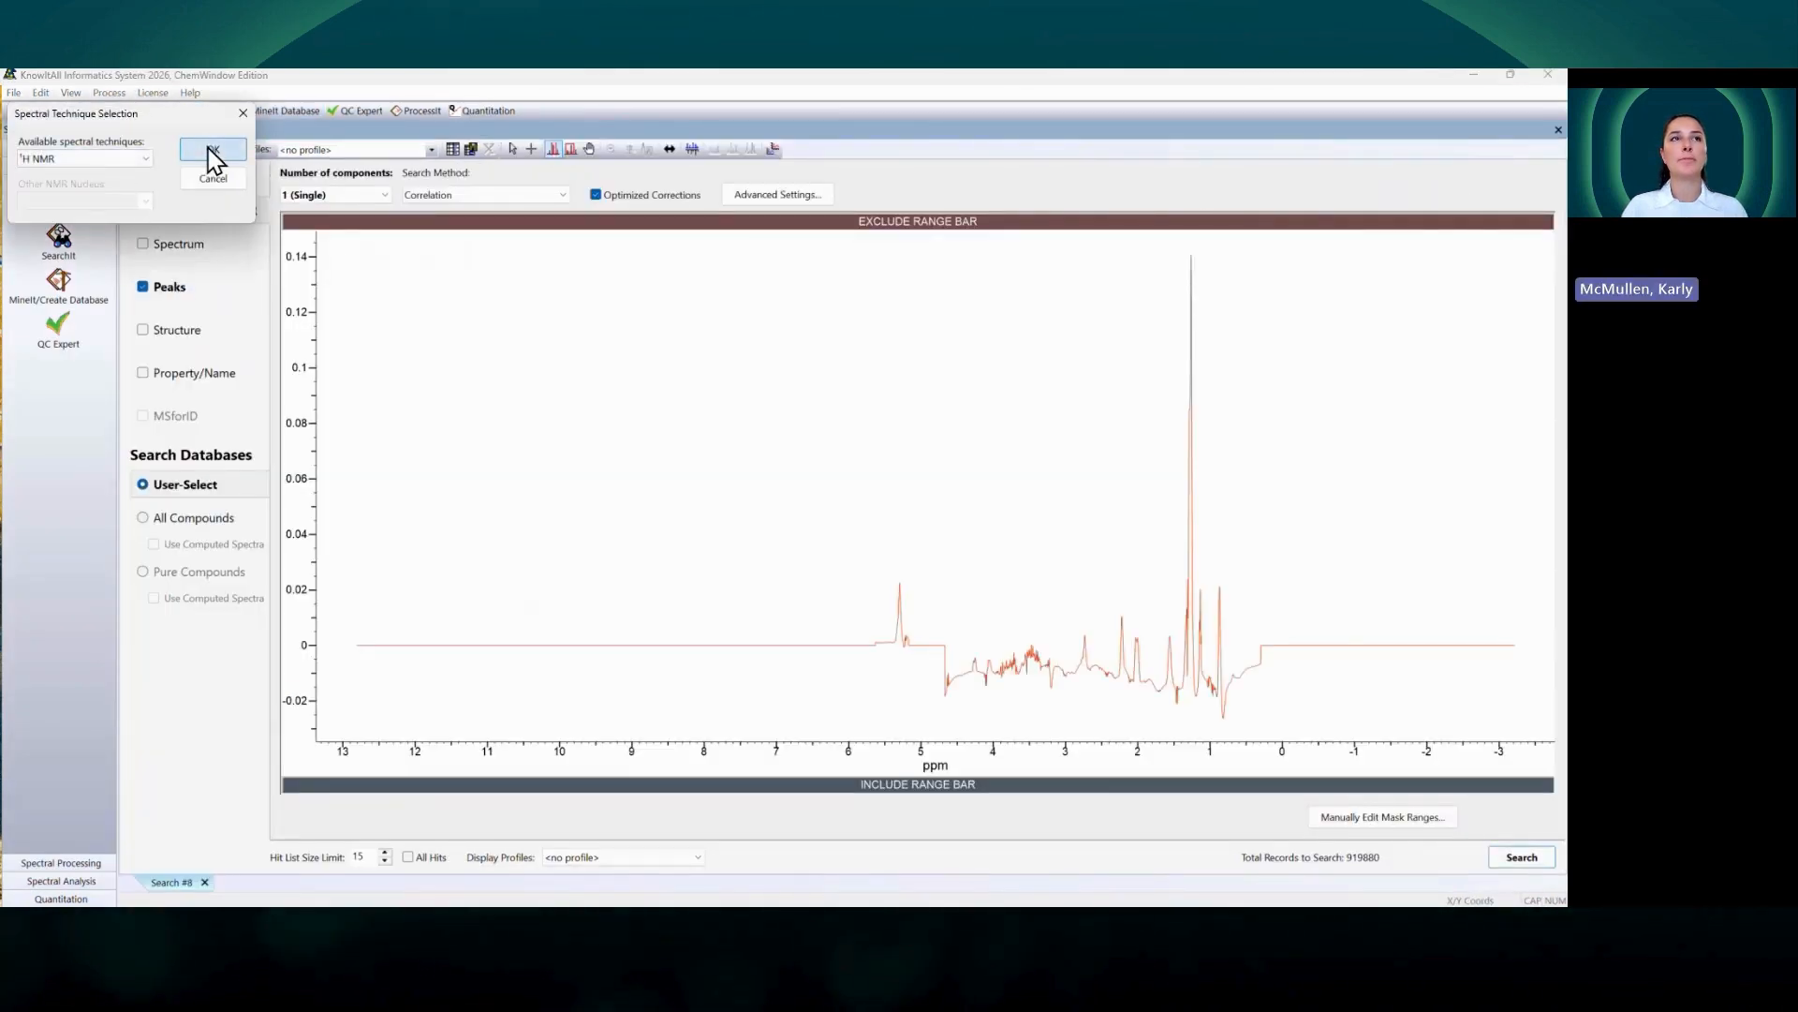
click(211, 150)
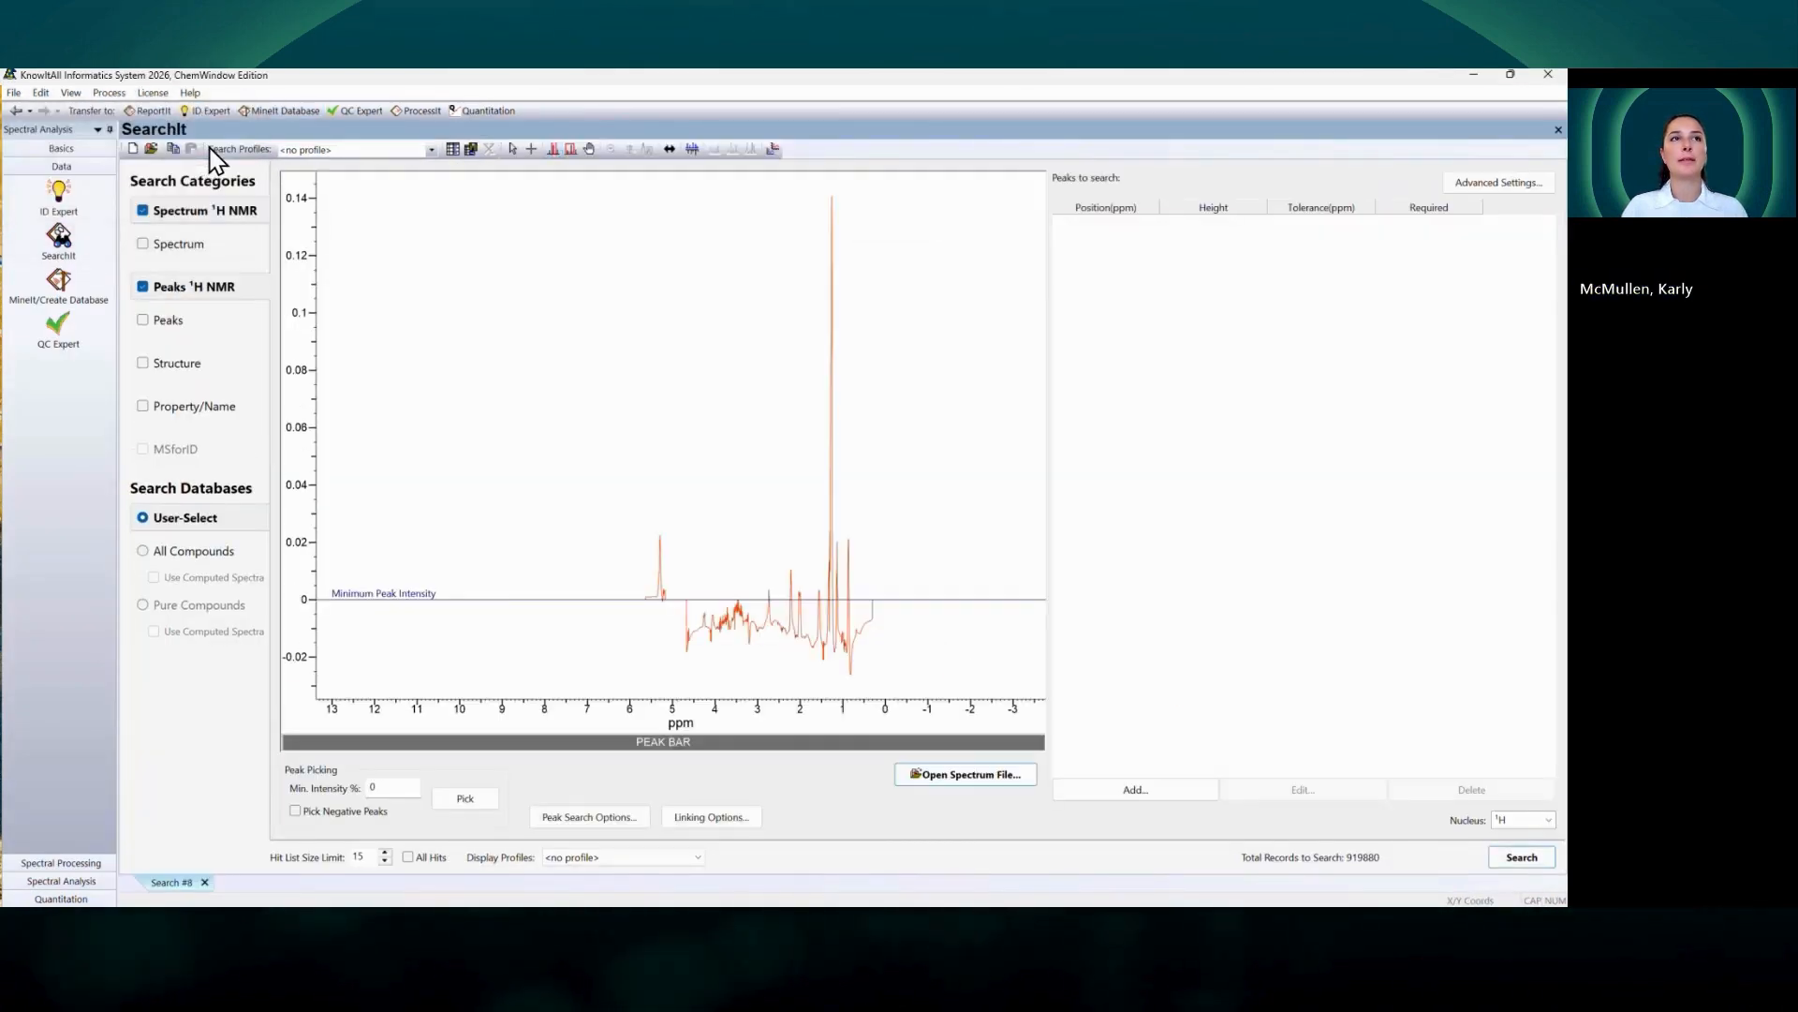
click(144, 212)
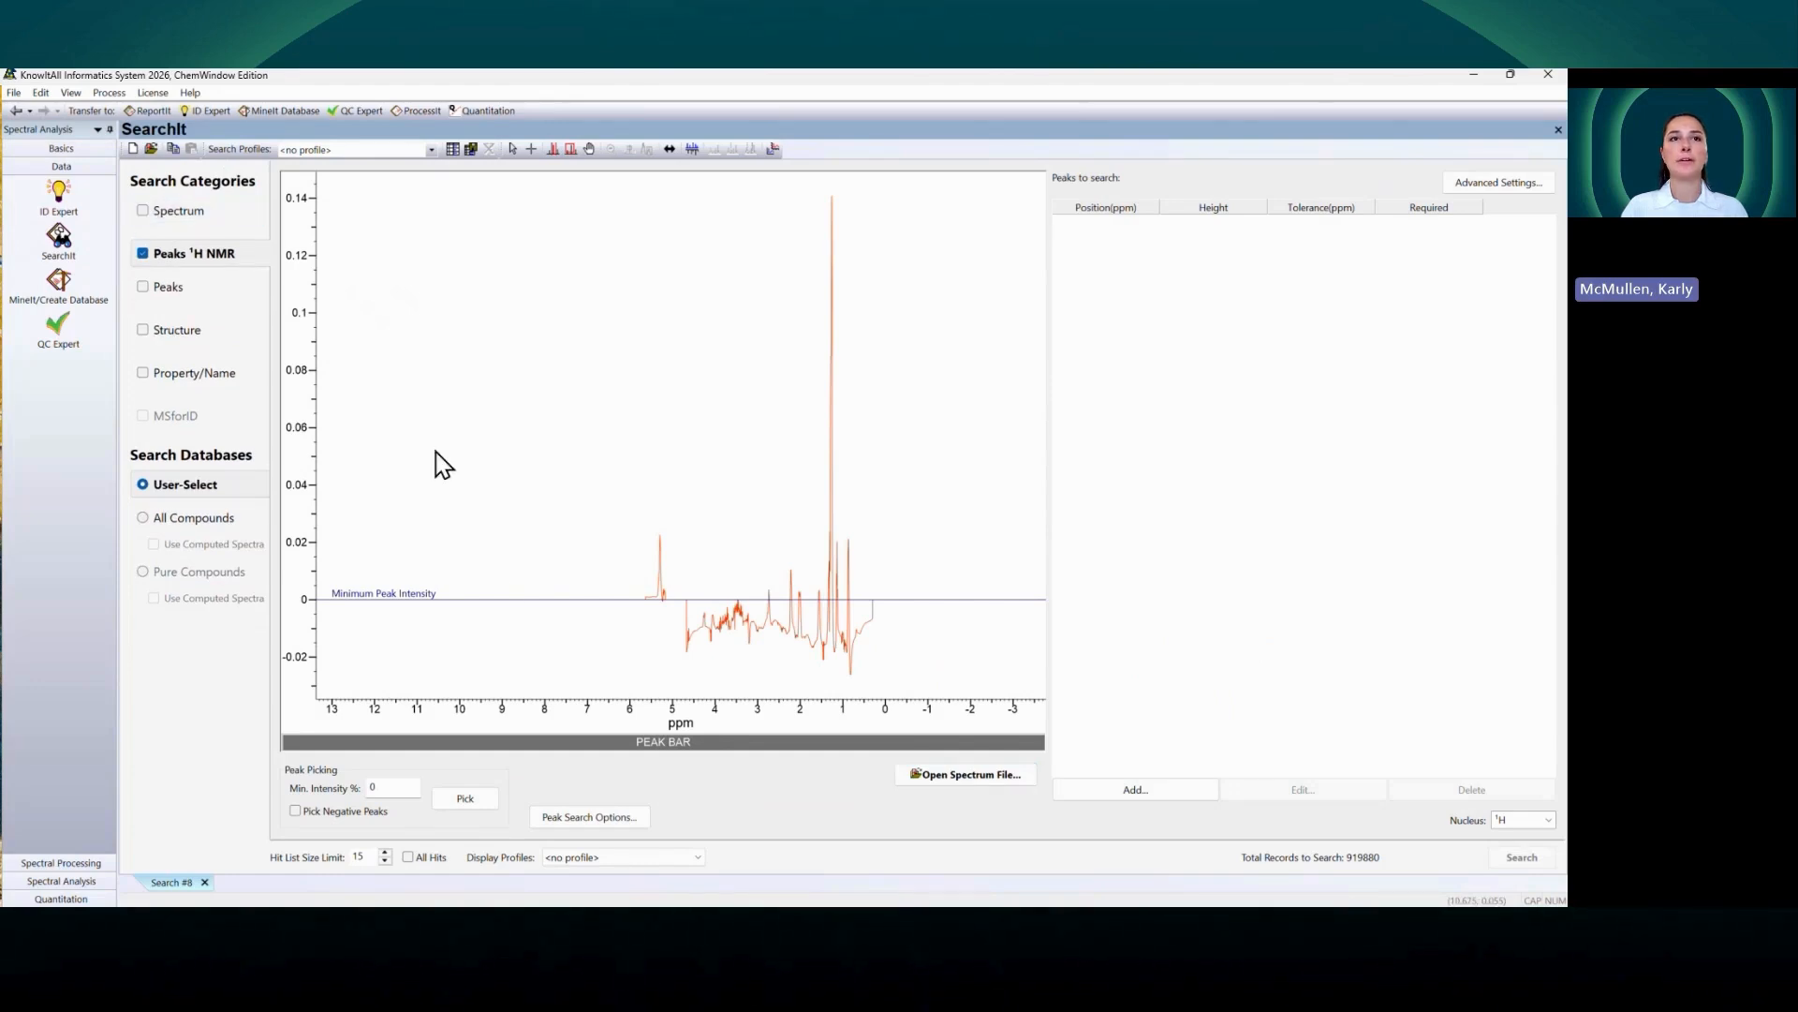
Step: Pick the peaks above a minimum intensity of 1.601% and require at least 6 matching peaks in the peak search options
drag(515, 600, 516, 593)
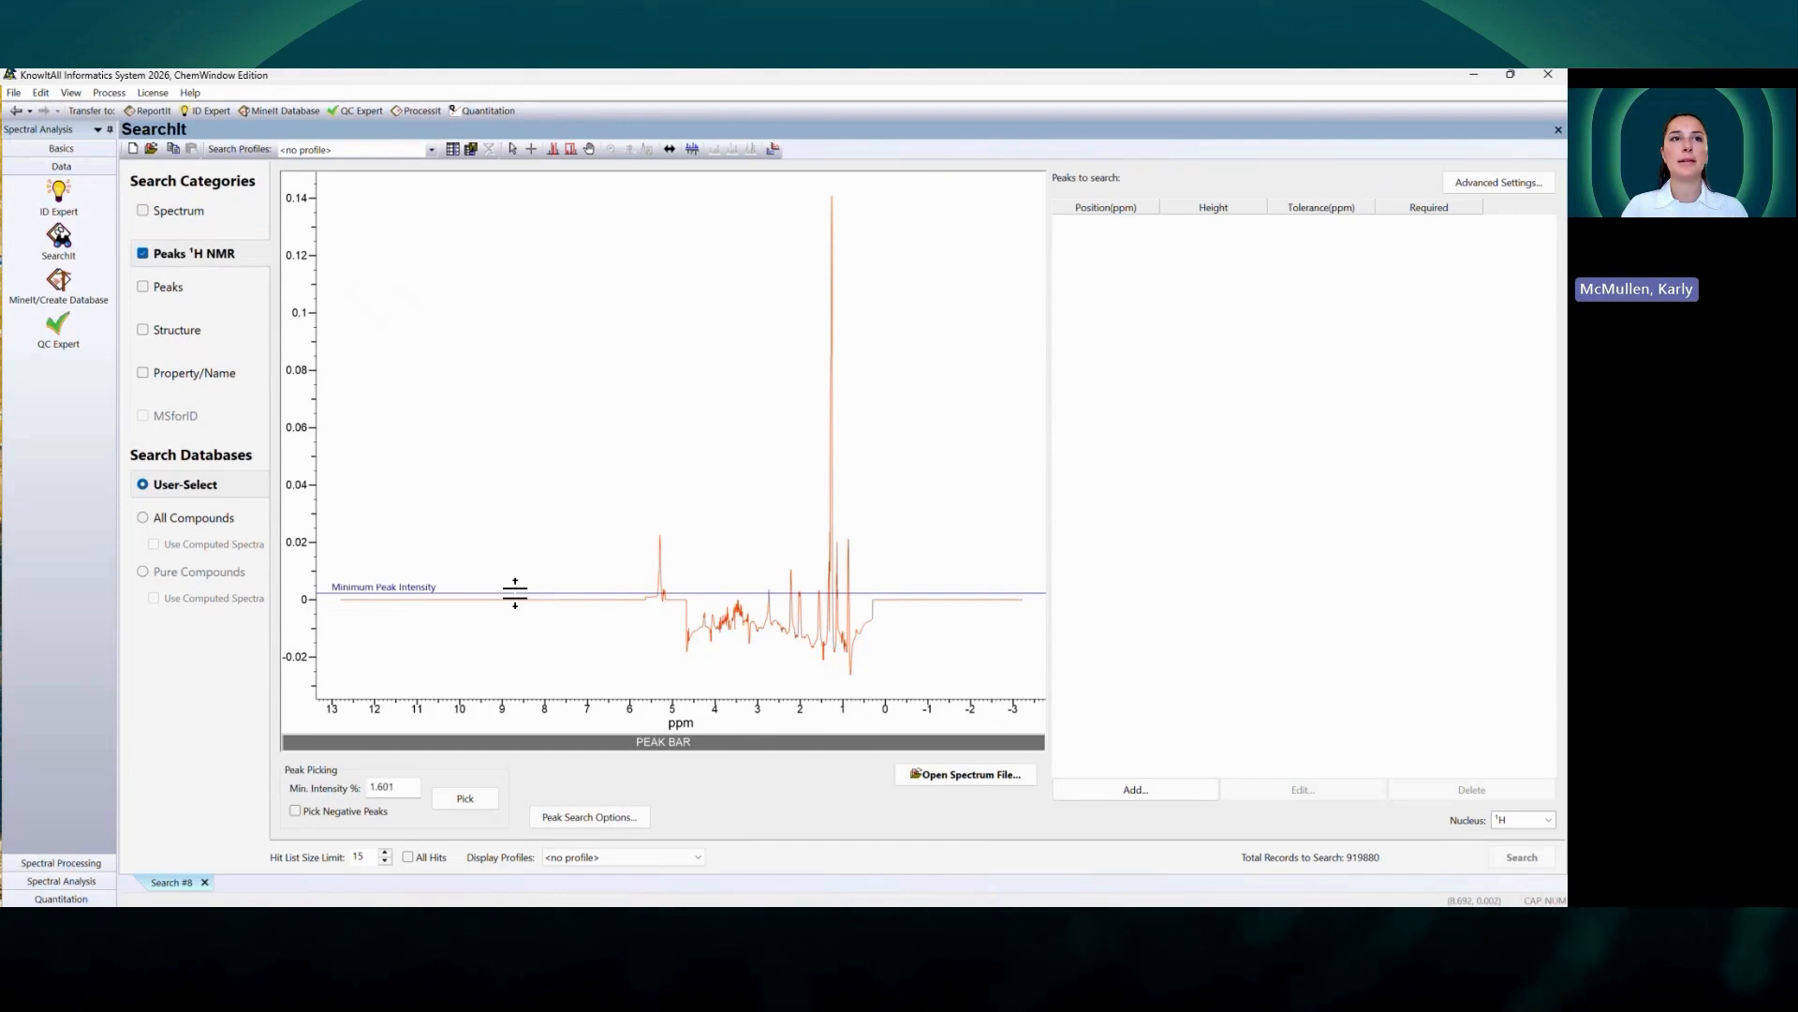
click(469, 801)
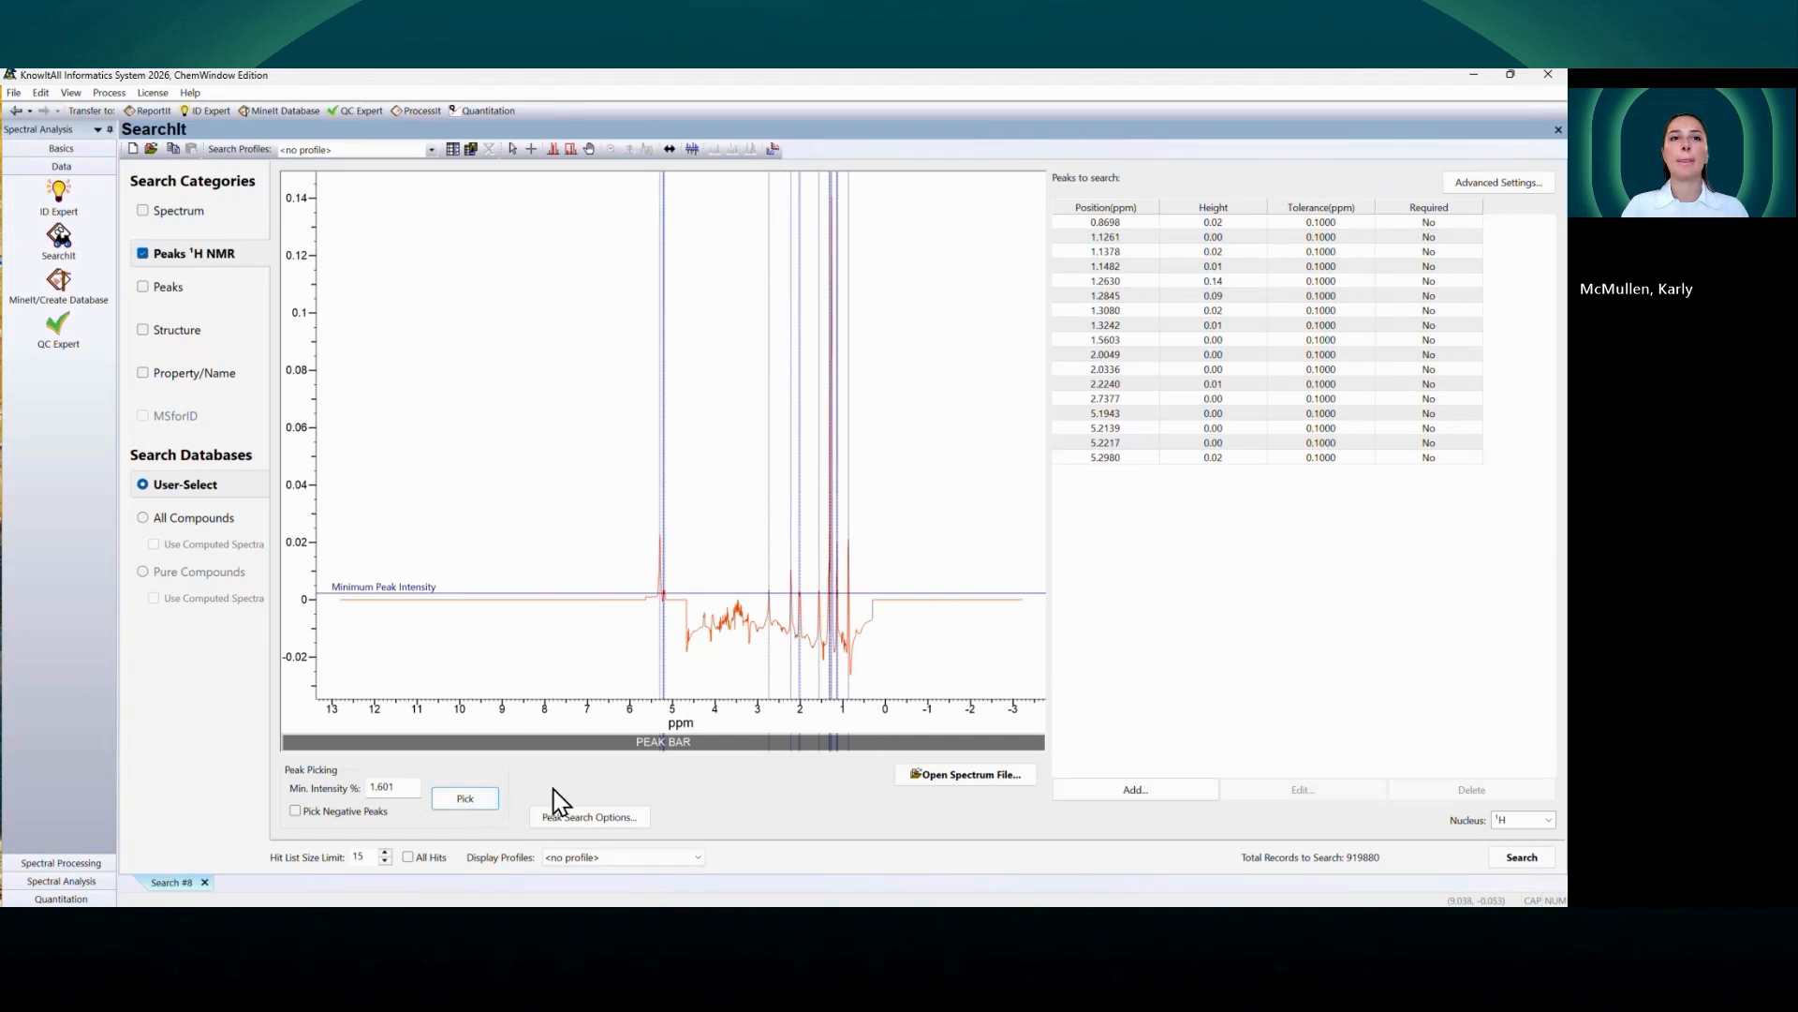
click(582, 816)
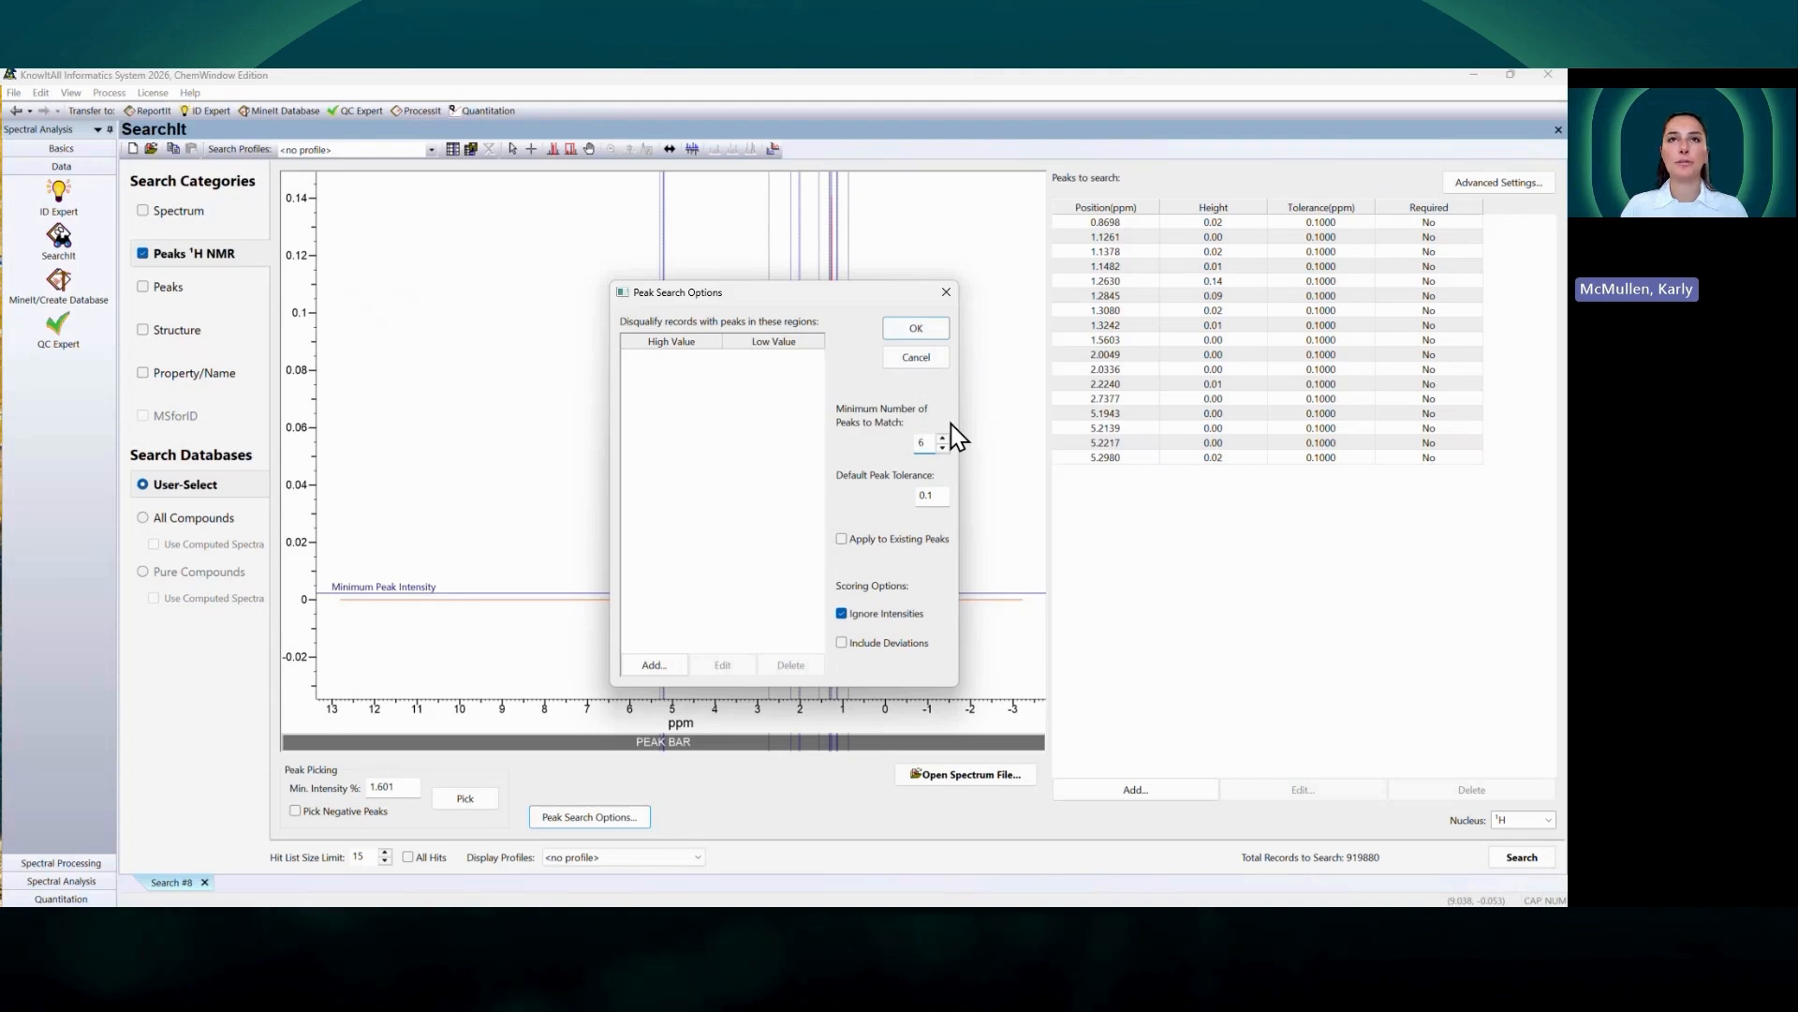
click(916, 330)
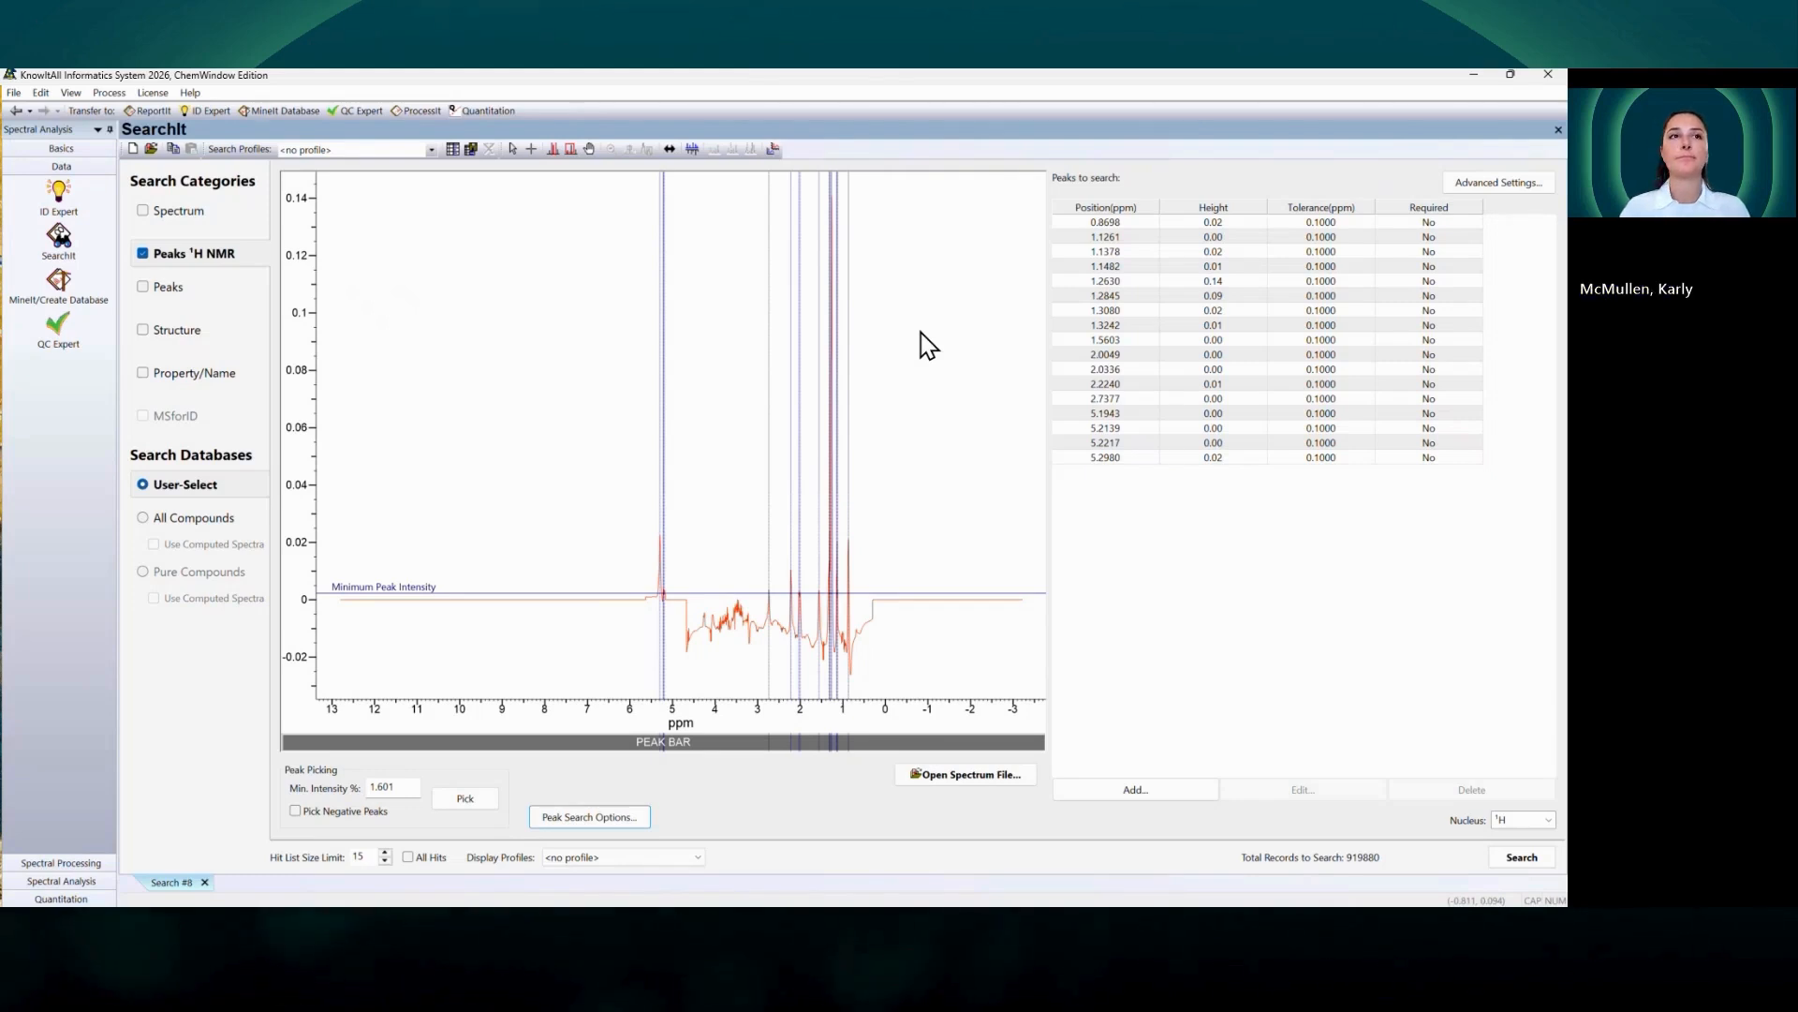
Step: Select all records in MineIt's Search #7 hit list and transfer them to Trendfinder as a new, separate analysis
click(61, 881)
click(58, 276)
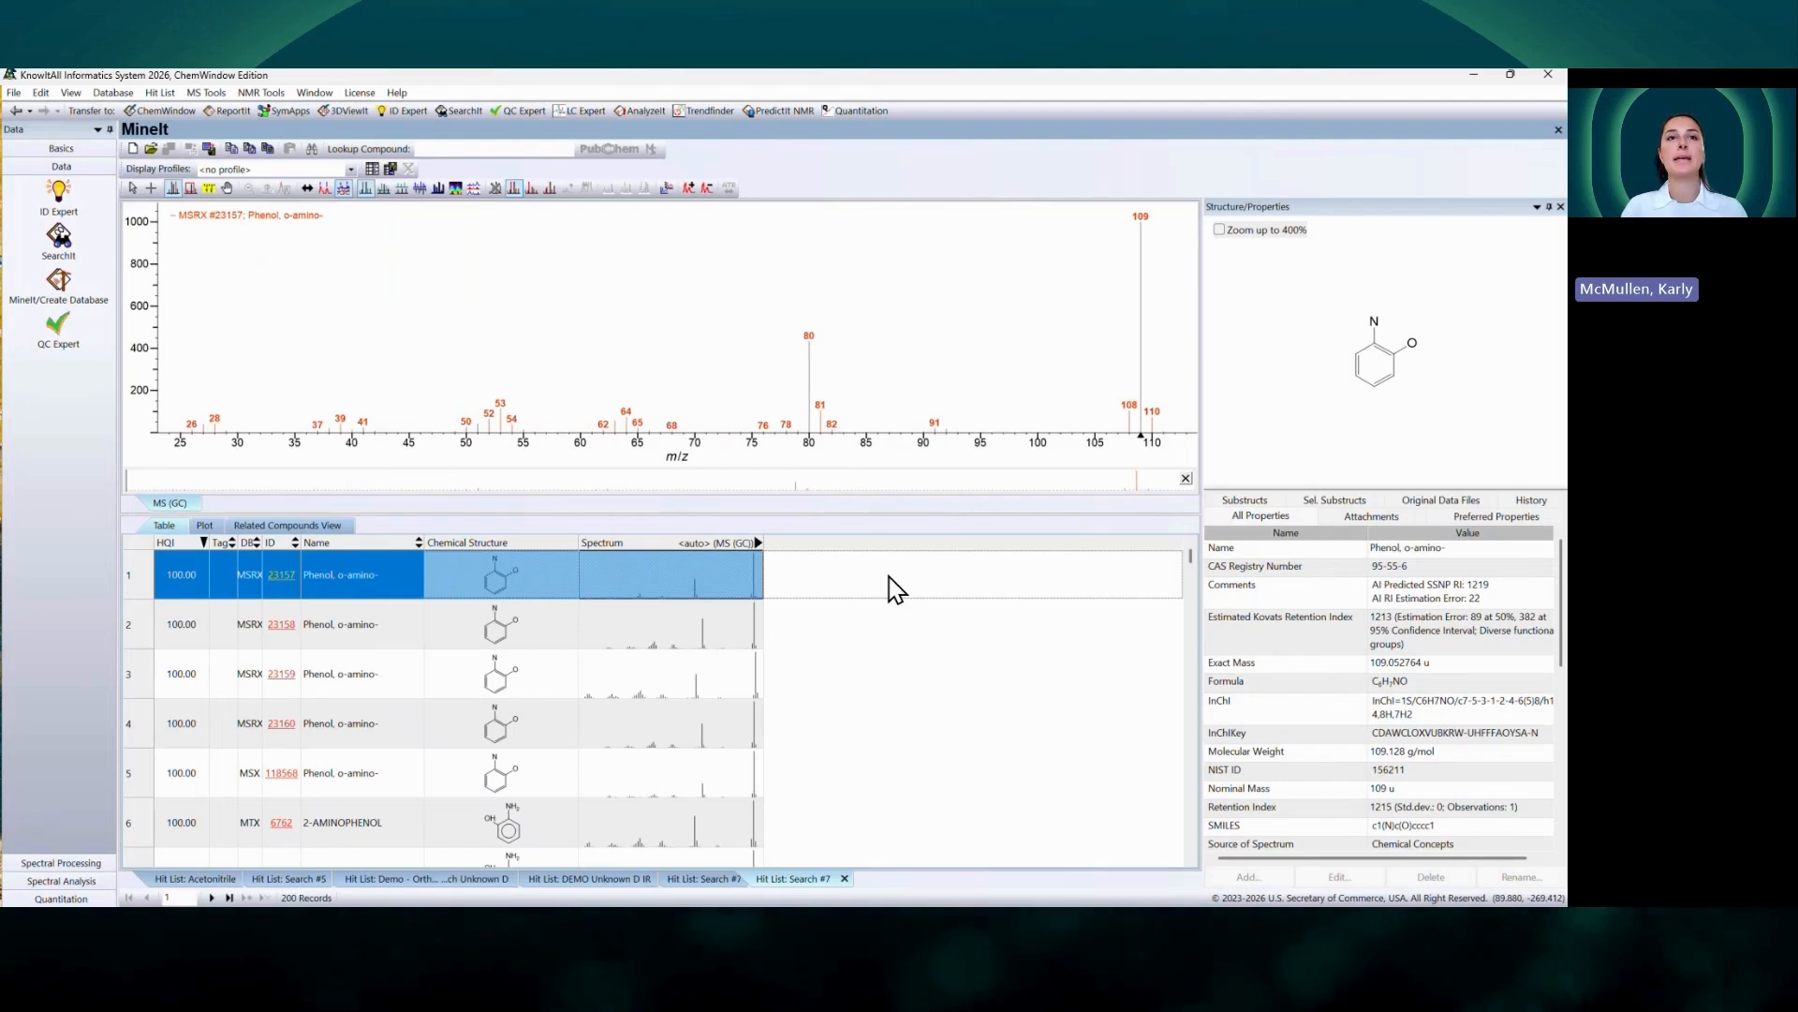
key(ctrl+a)
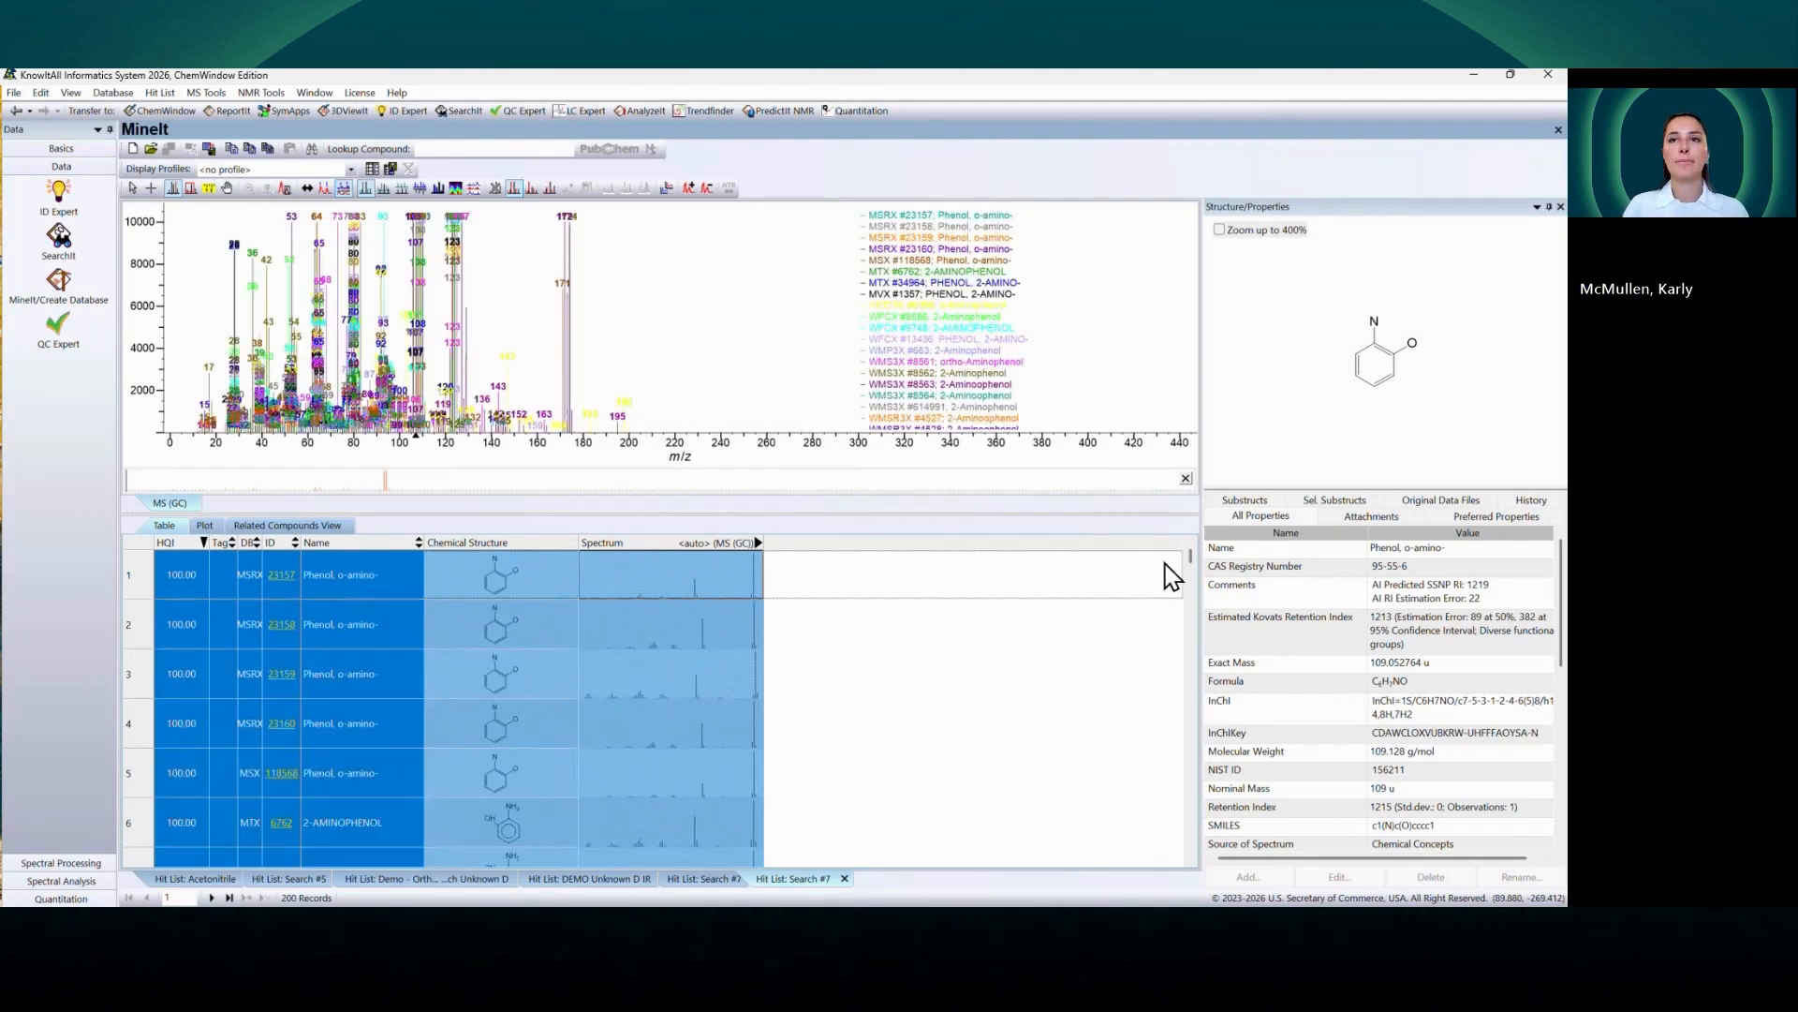
mouse_move(1196, 559)
mouse_down()
mouse_move(1196, 866)
mouse_move(1196, 545)
mouse_up()
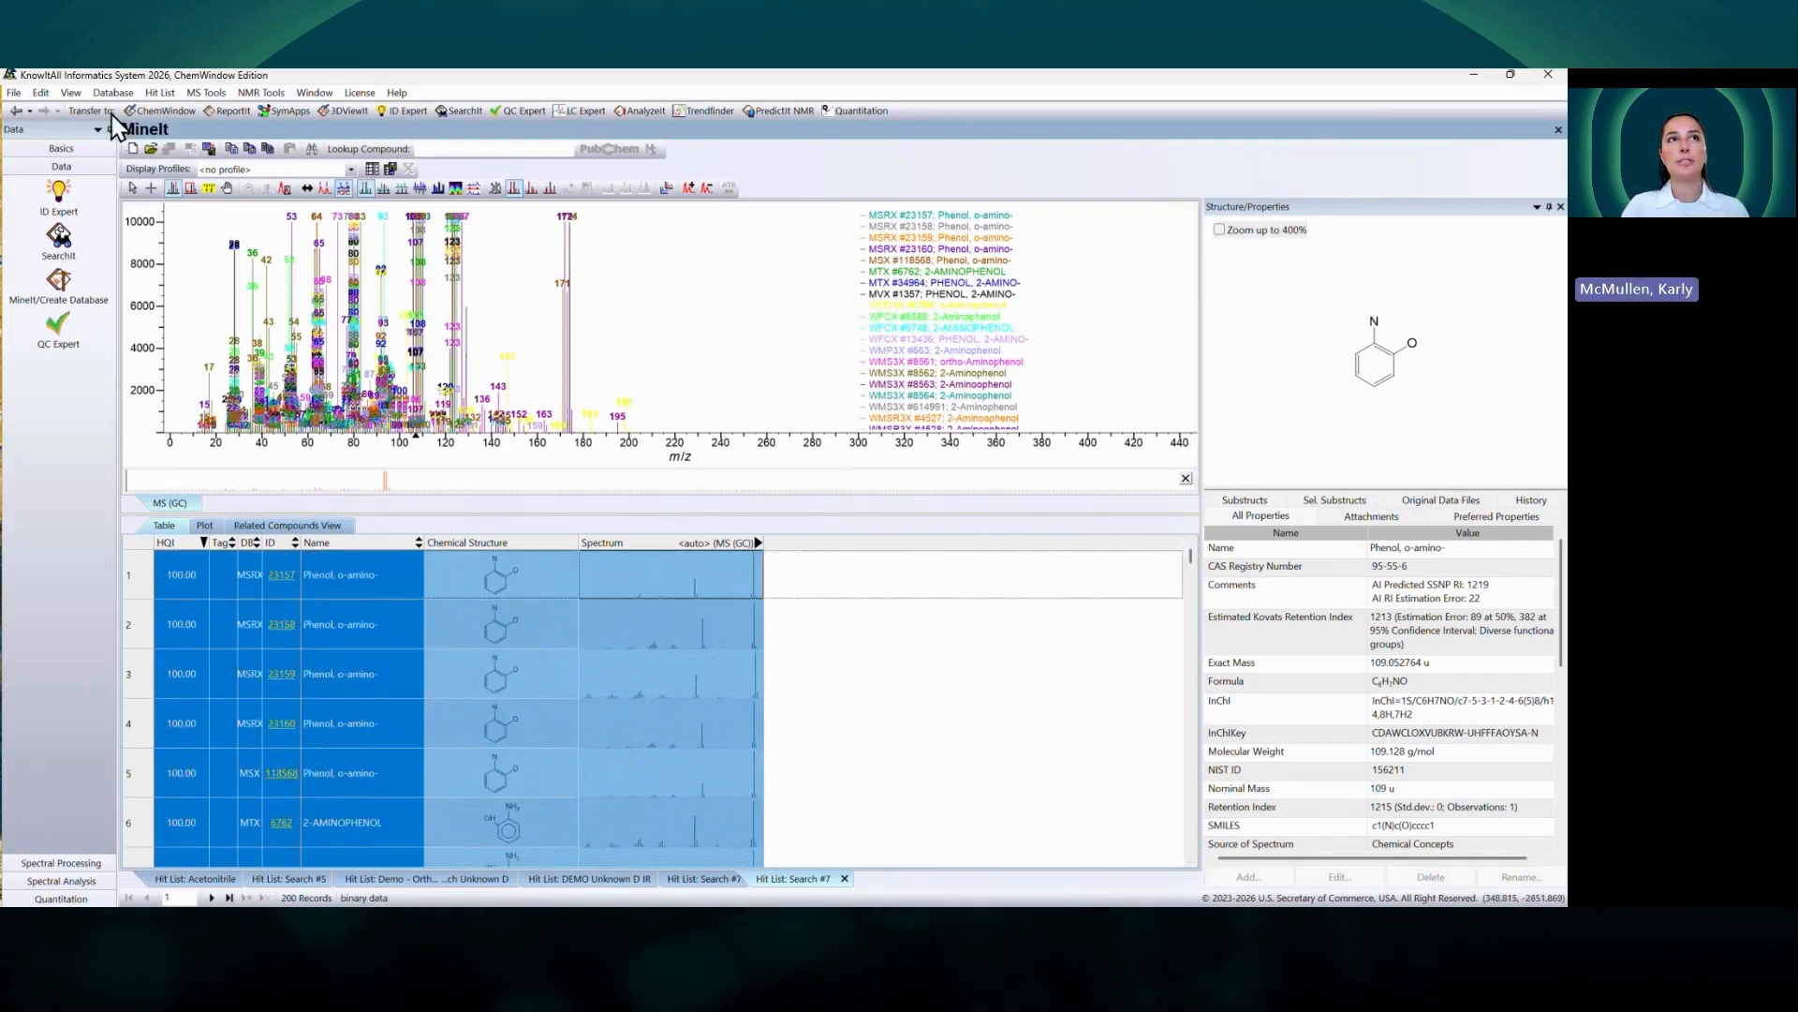
click(697, 114)
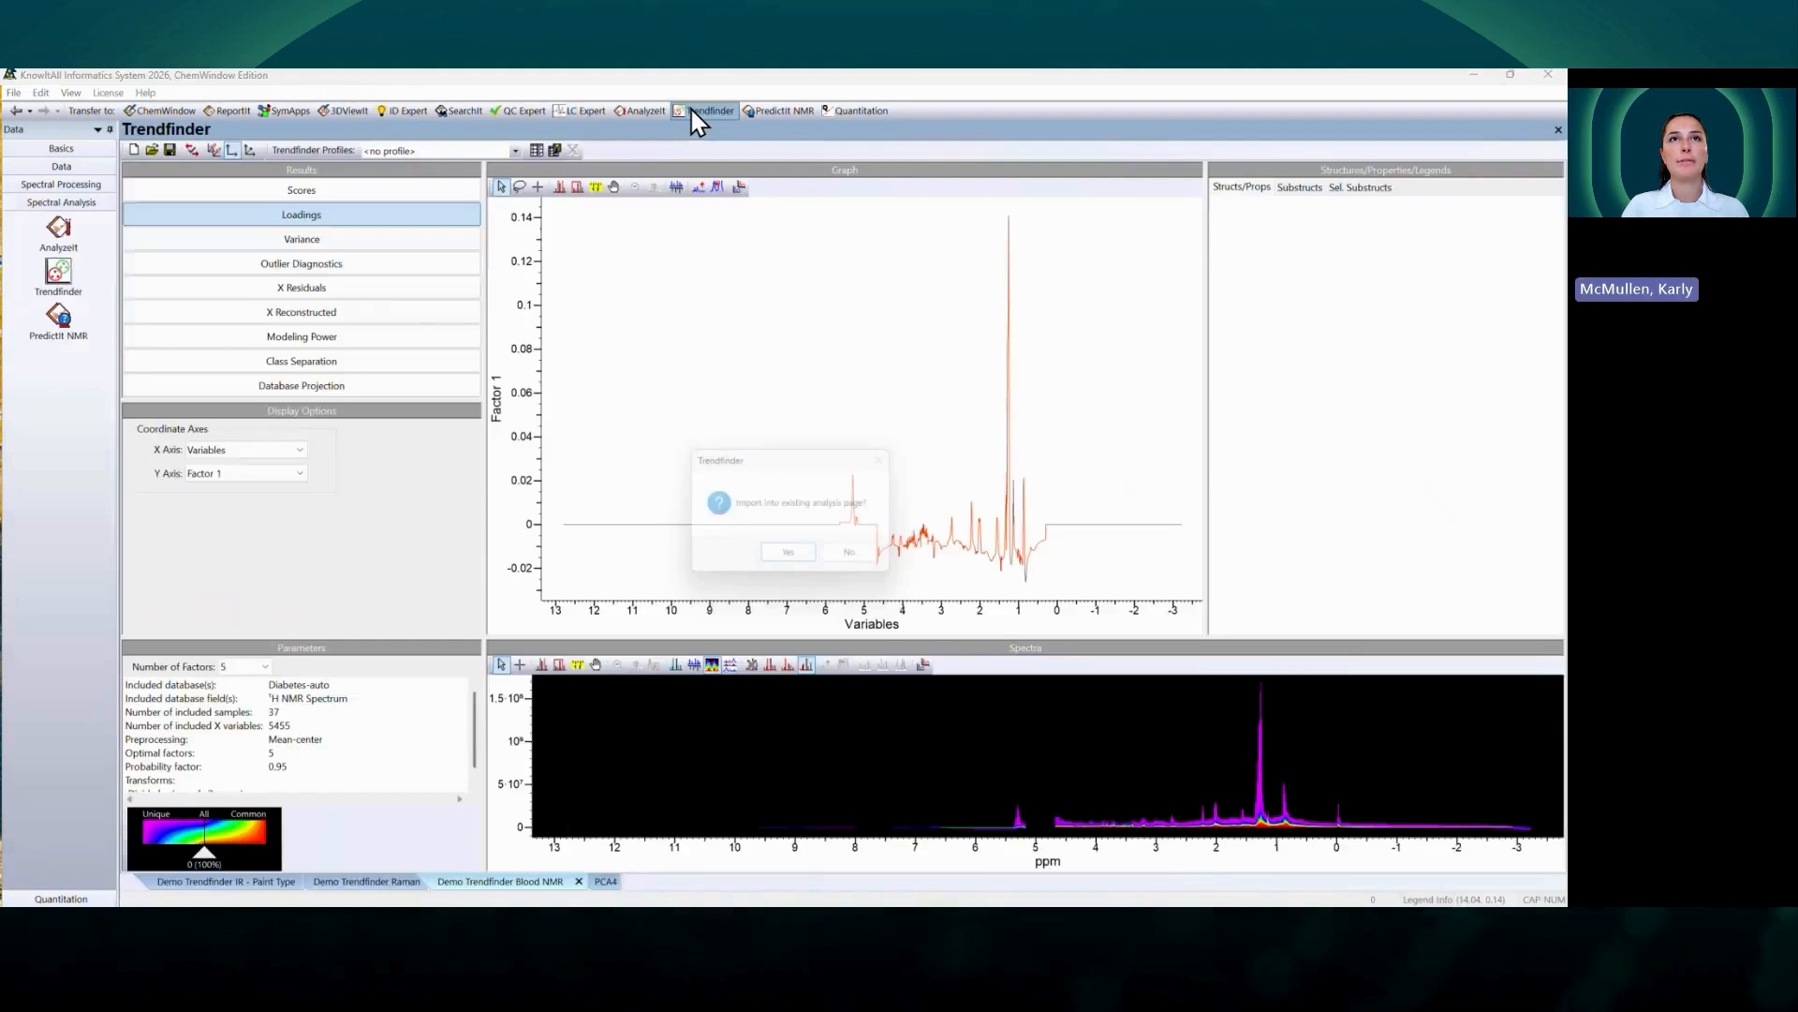
click(866, 560)
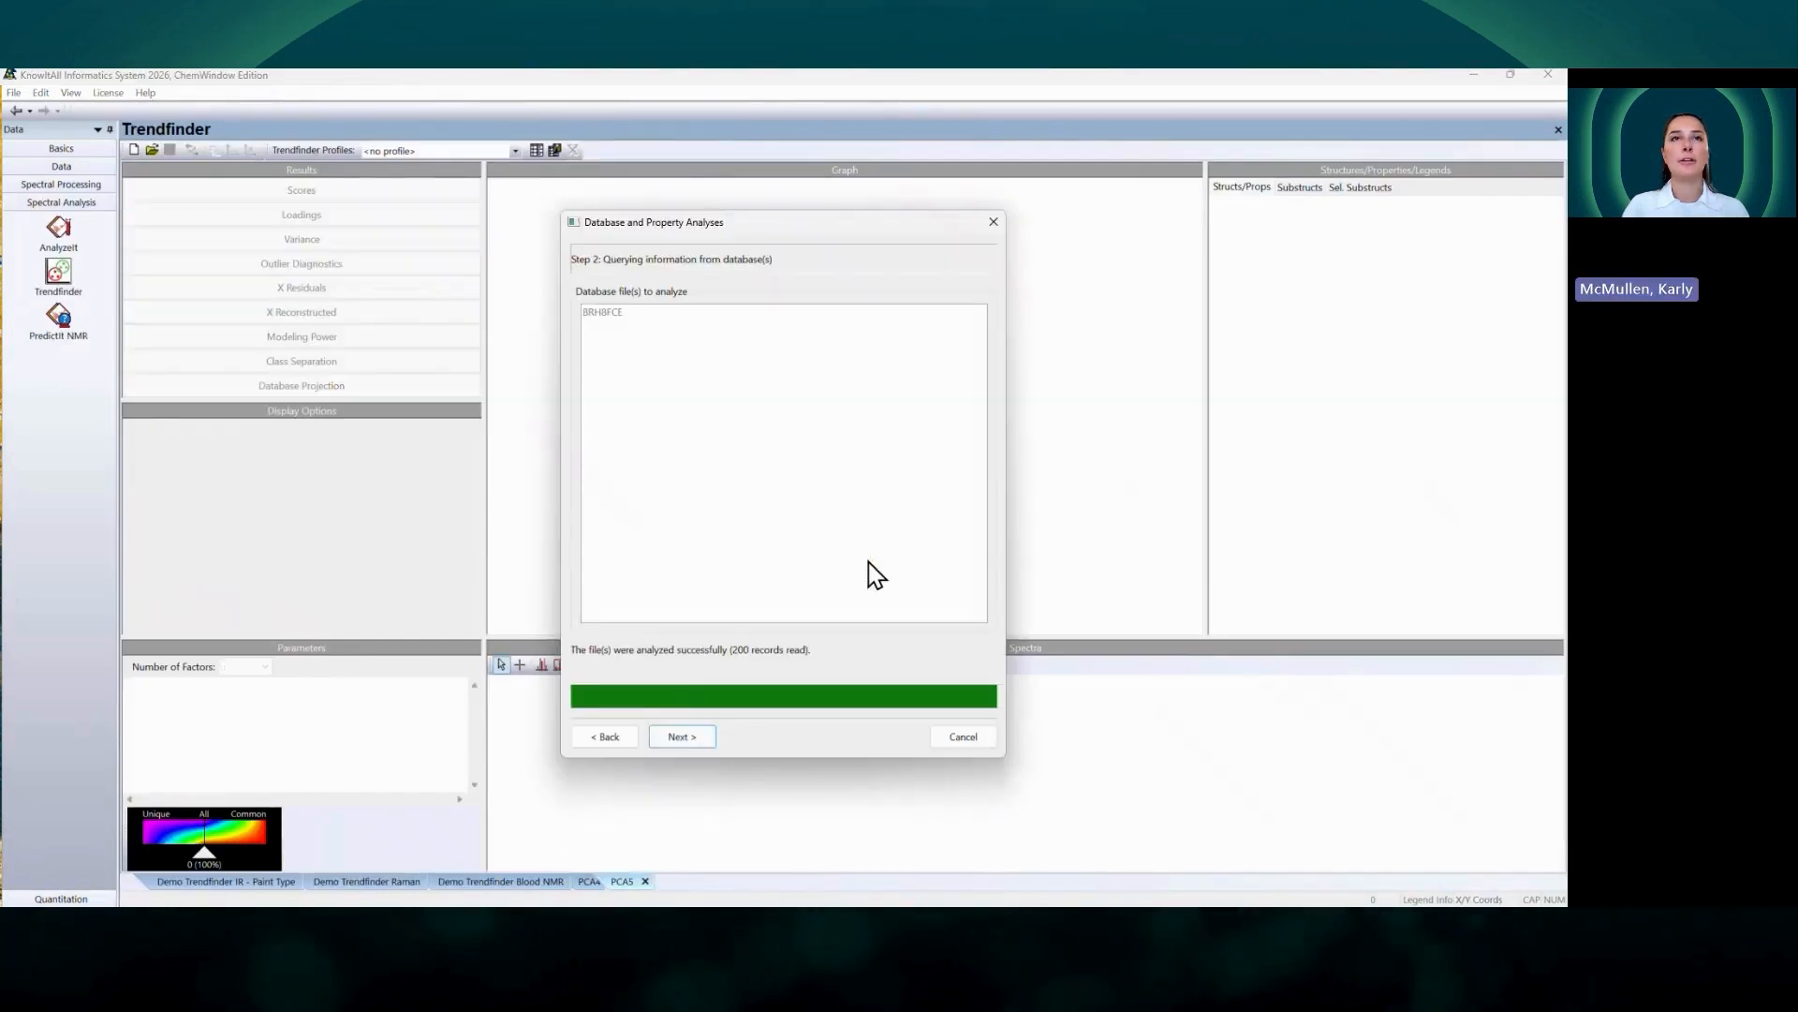
Step: Choose MS (GC) Spectrum as the only field to analyze, without a classification field
click(700, 740)
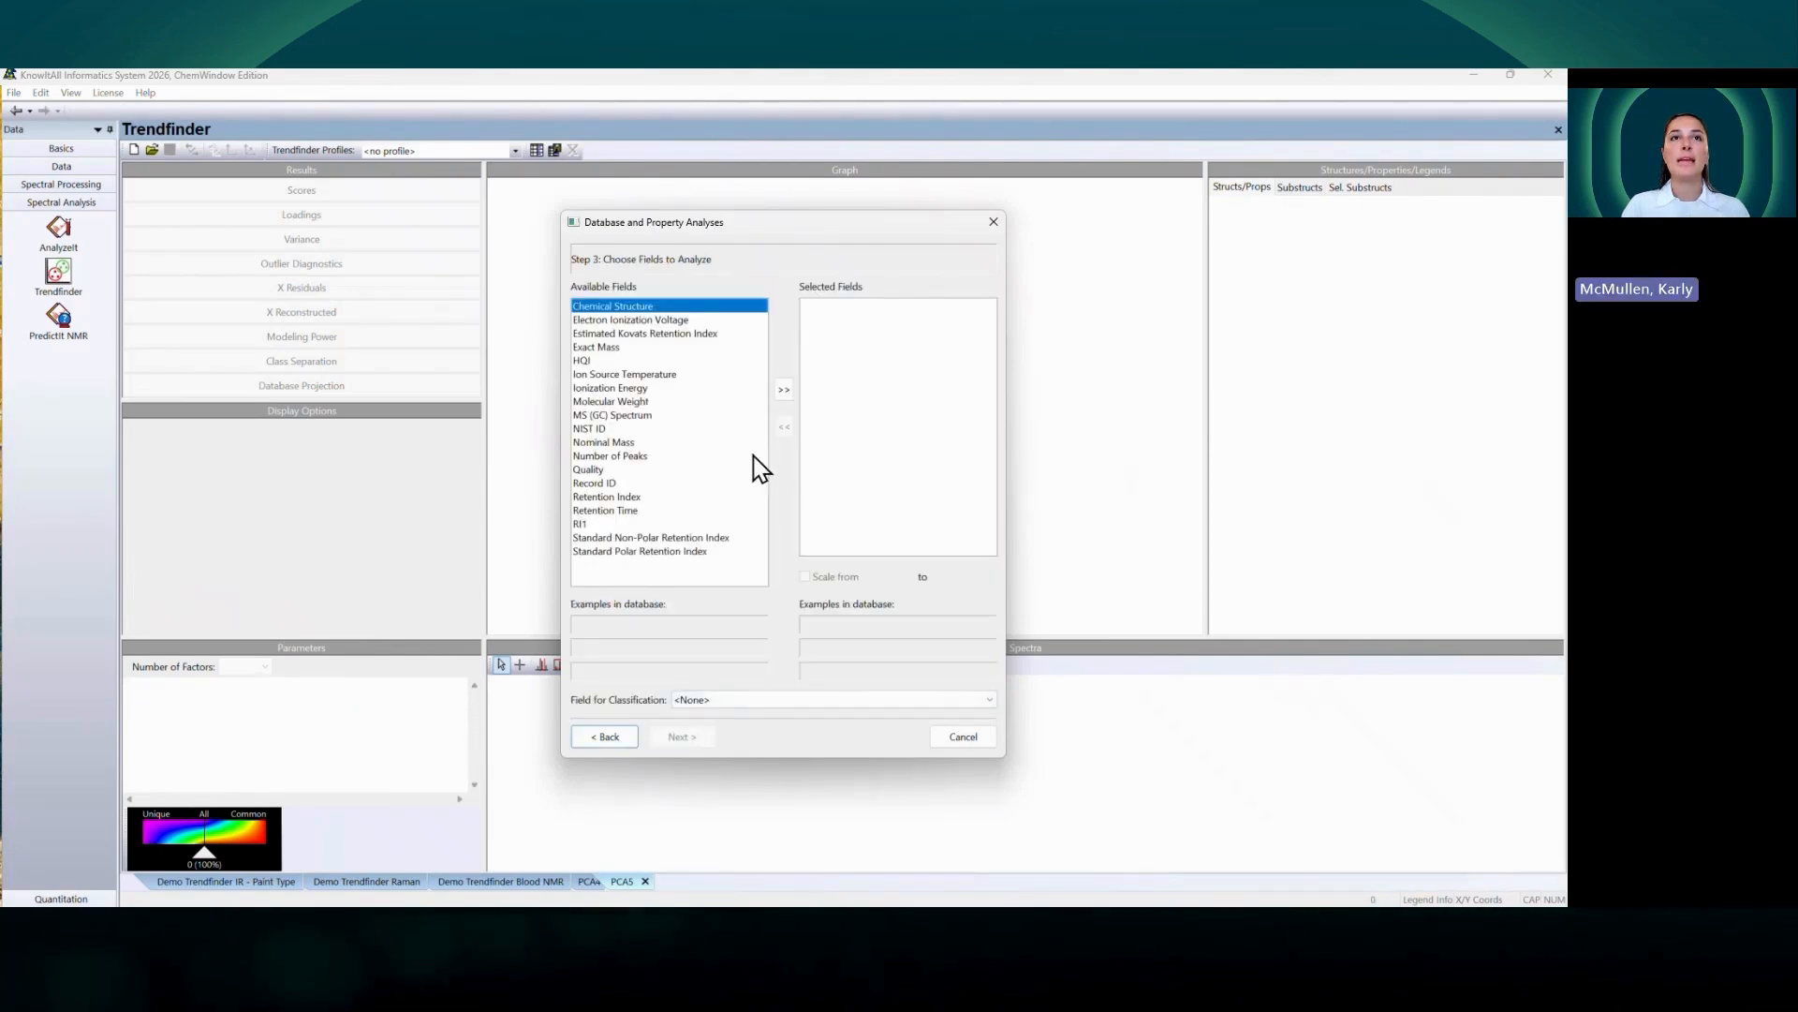
click(655, 415)
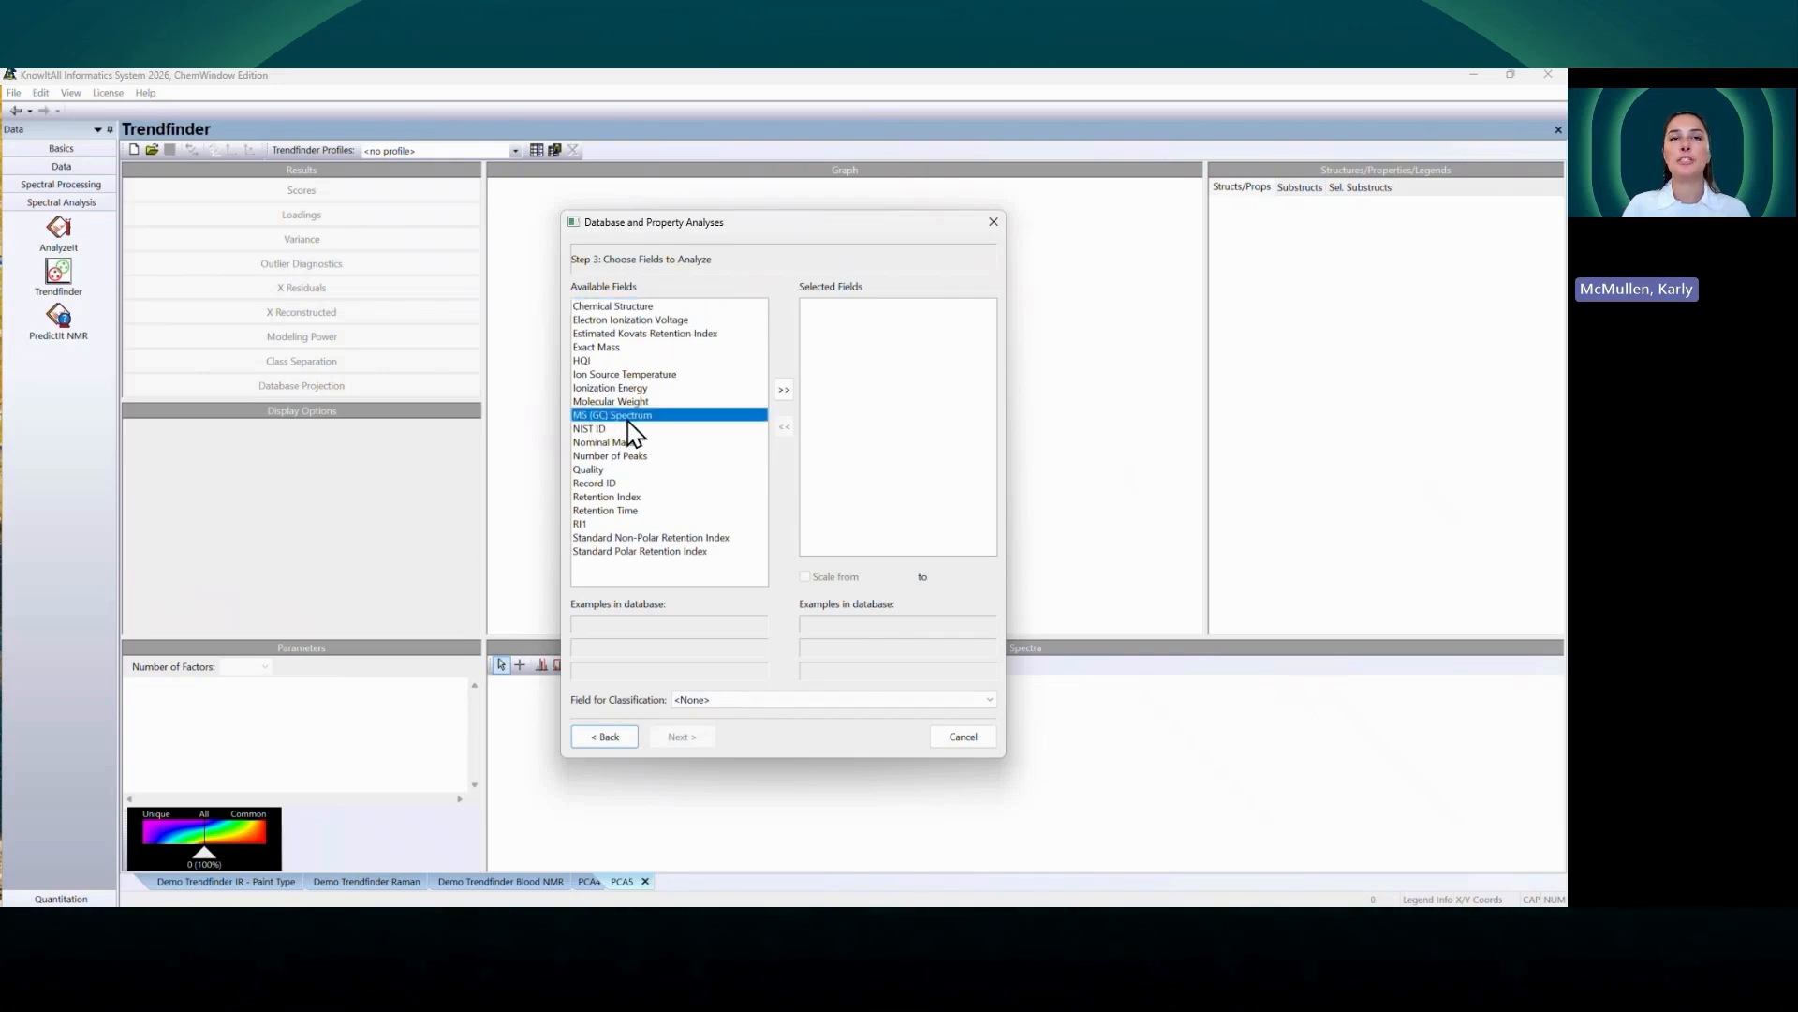
click(784, 389)
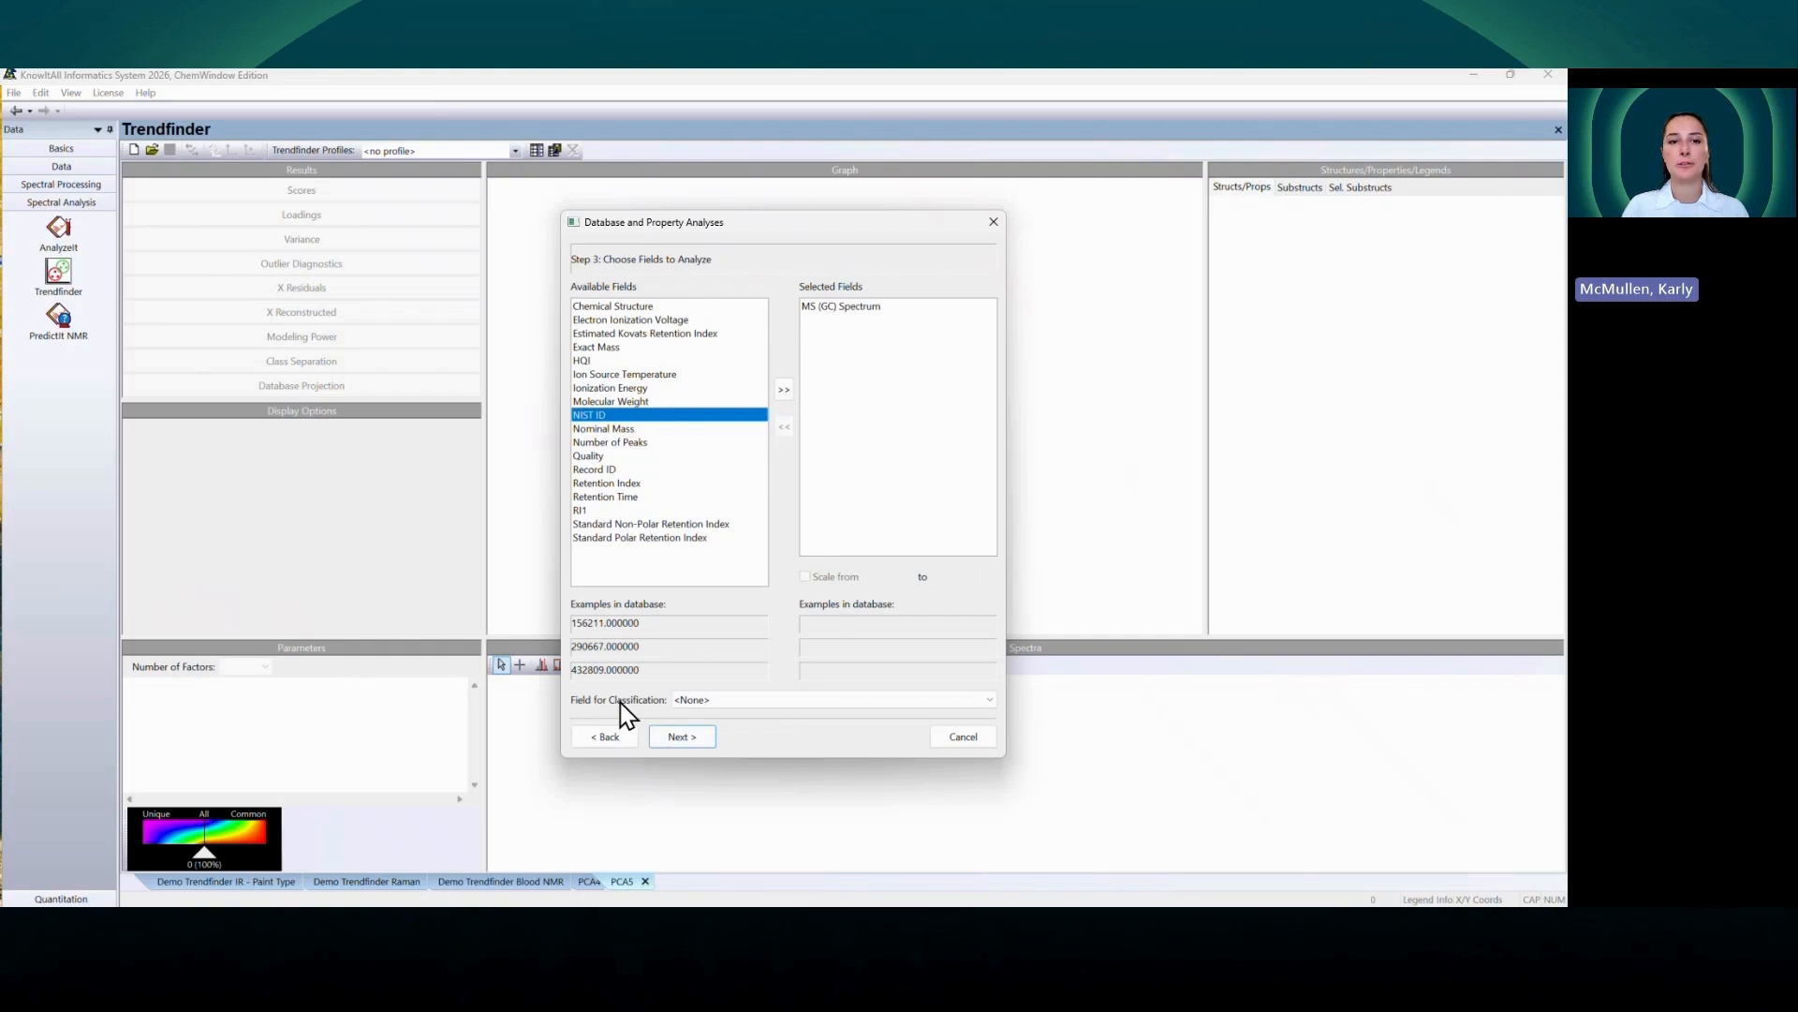
click(688, 743)
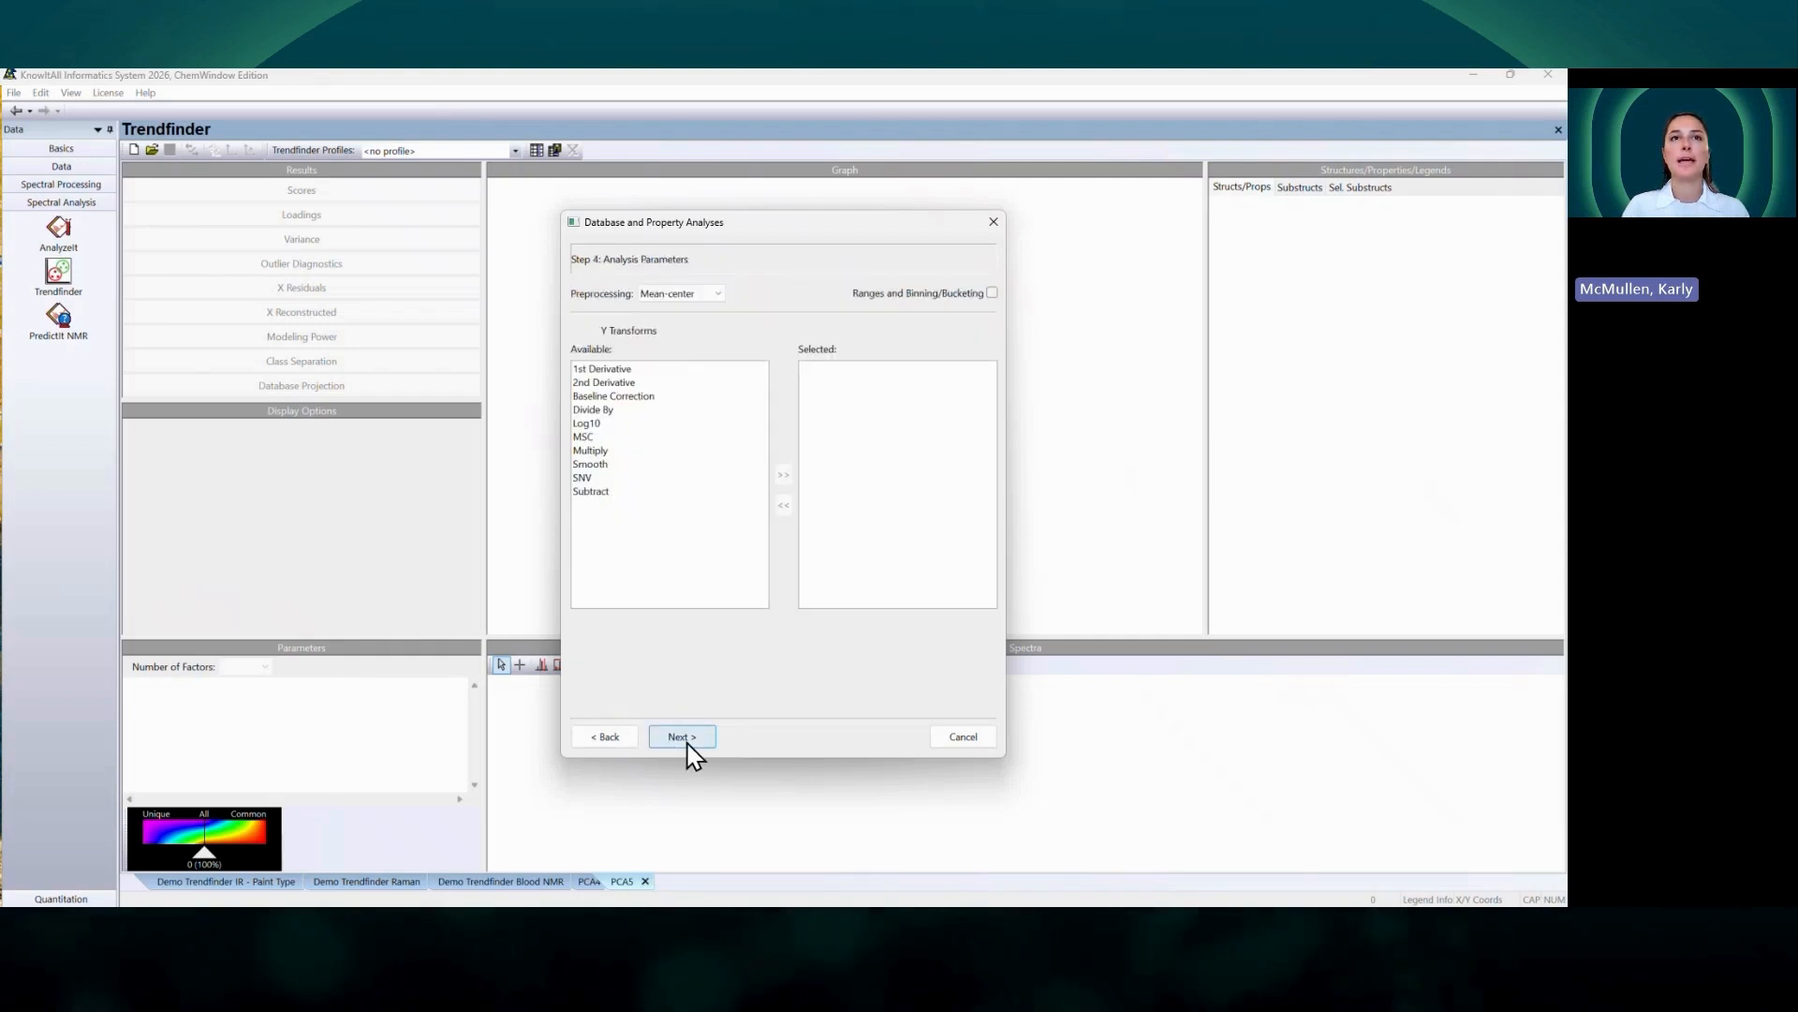
Step: Add a Divide By transform using Sample Max and run the analysis through to the scores plot
click(617, 412)
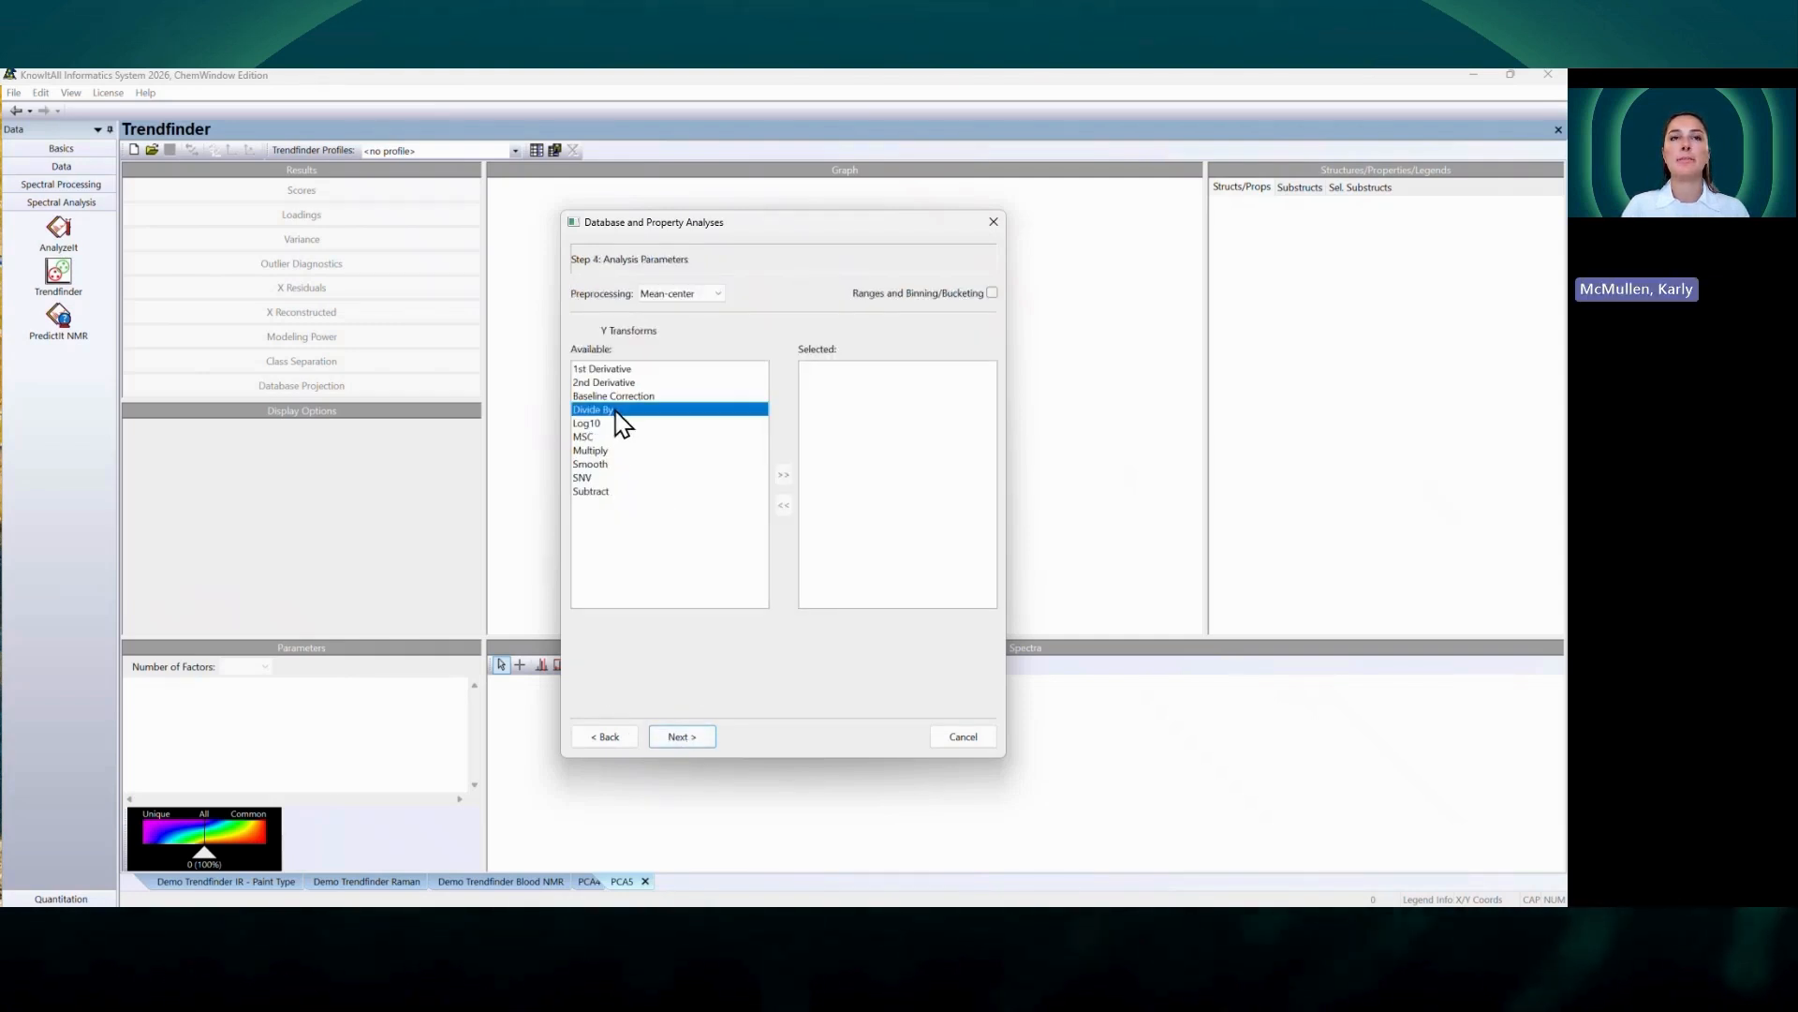
click(783, 476)
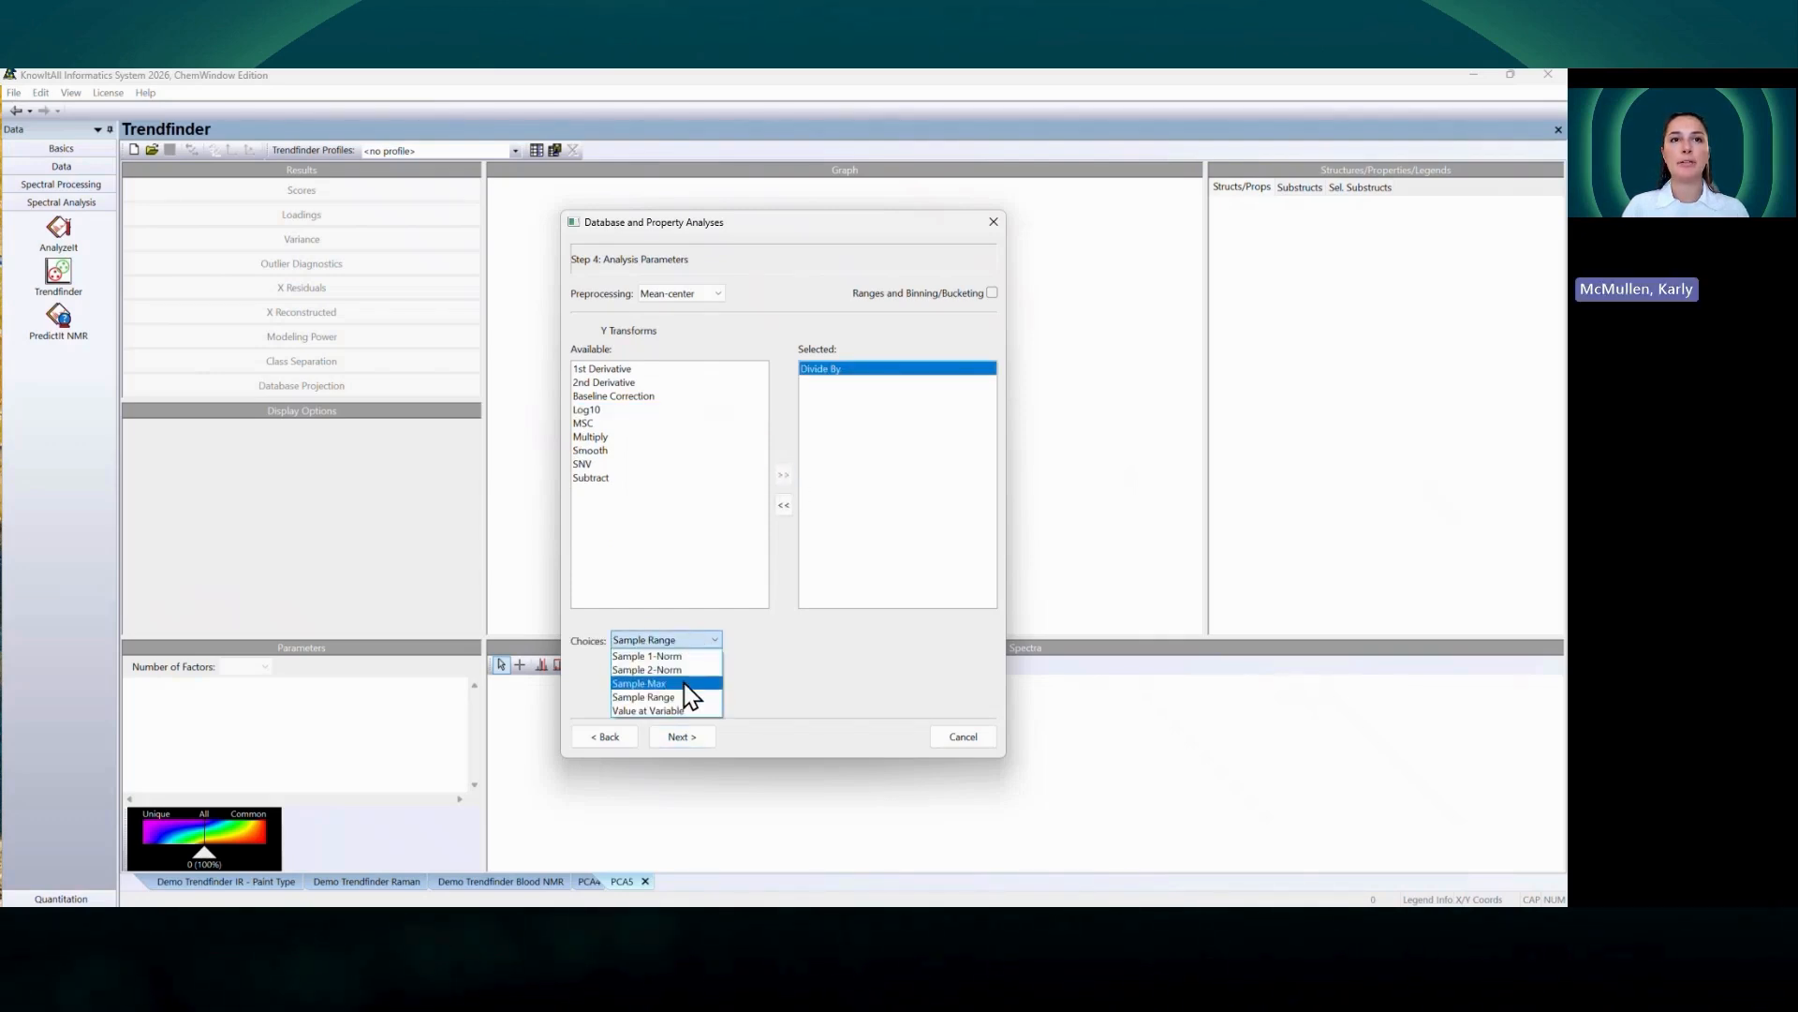
click(687, 685)
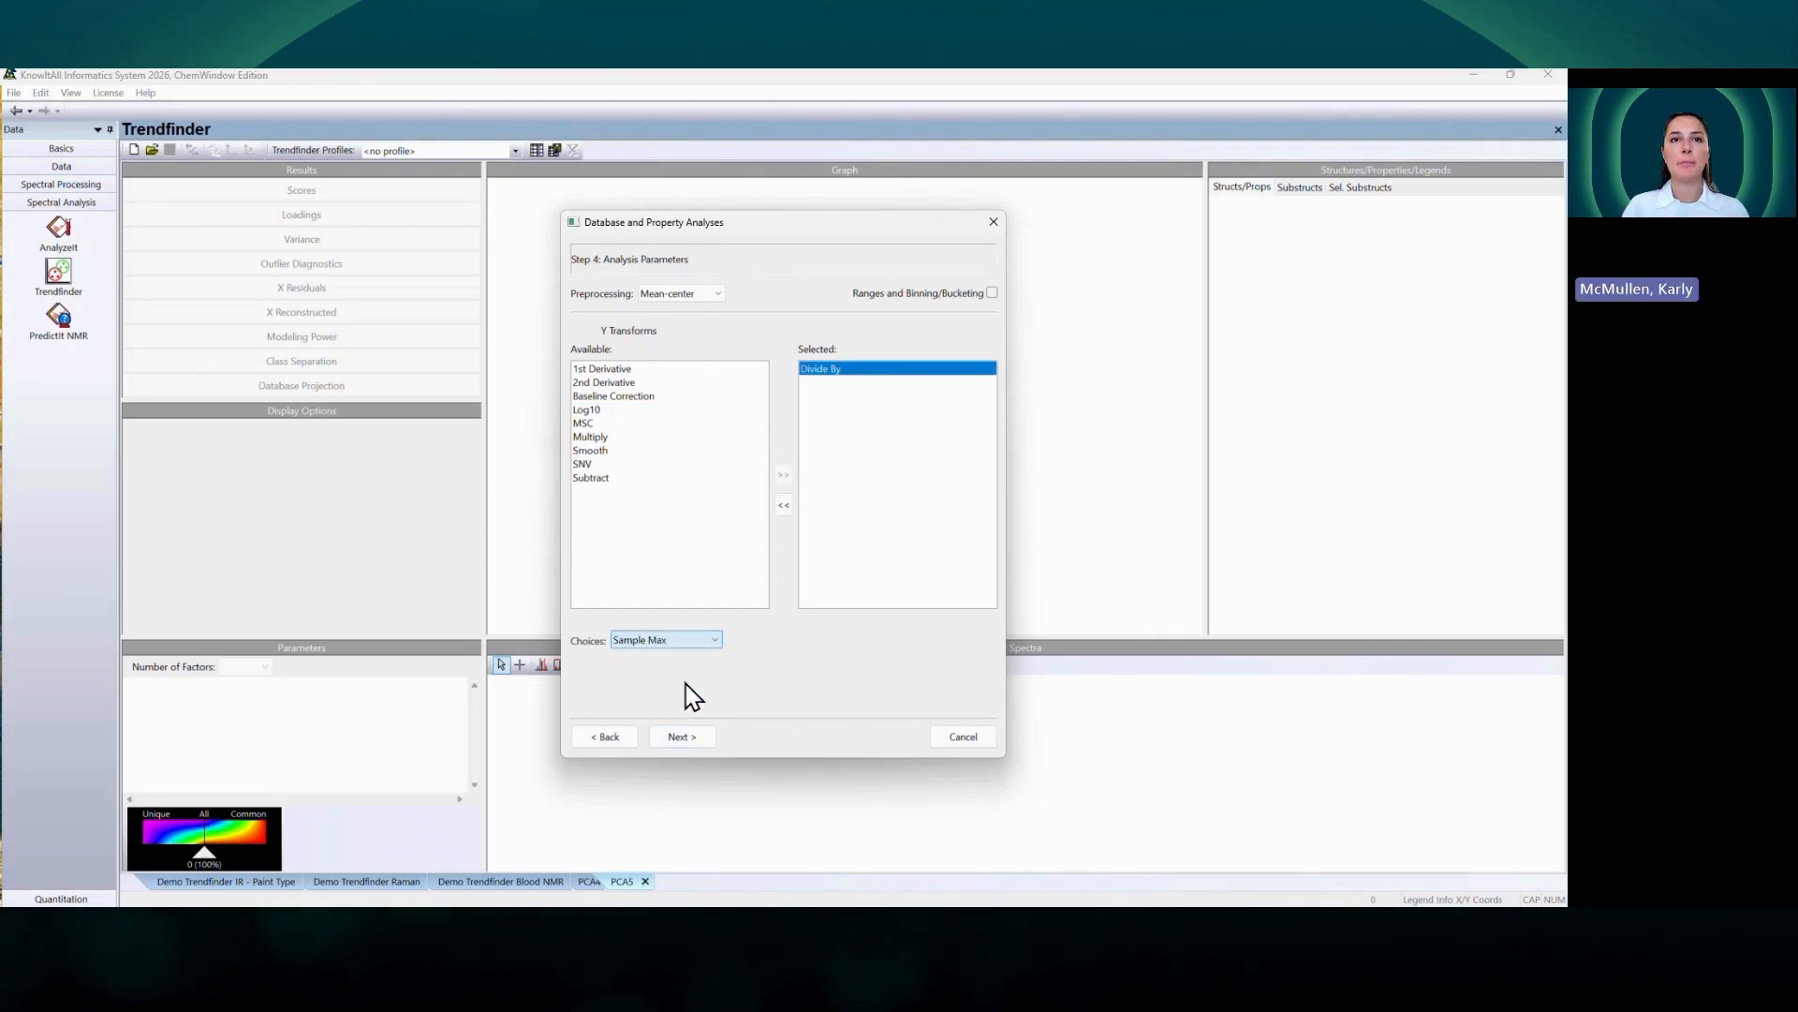
click(690, 736)
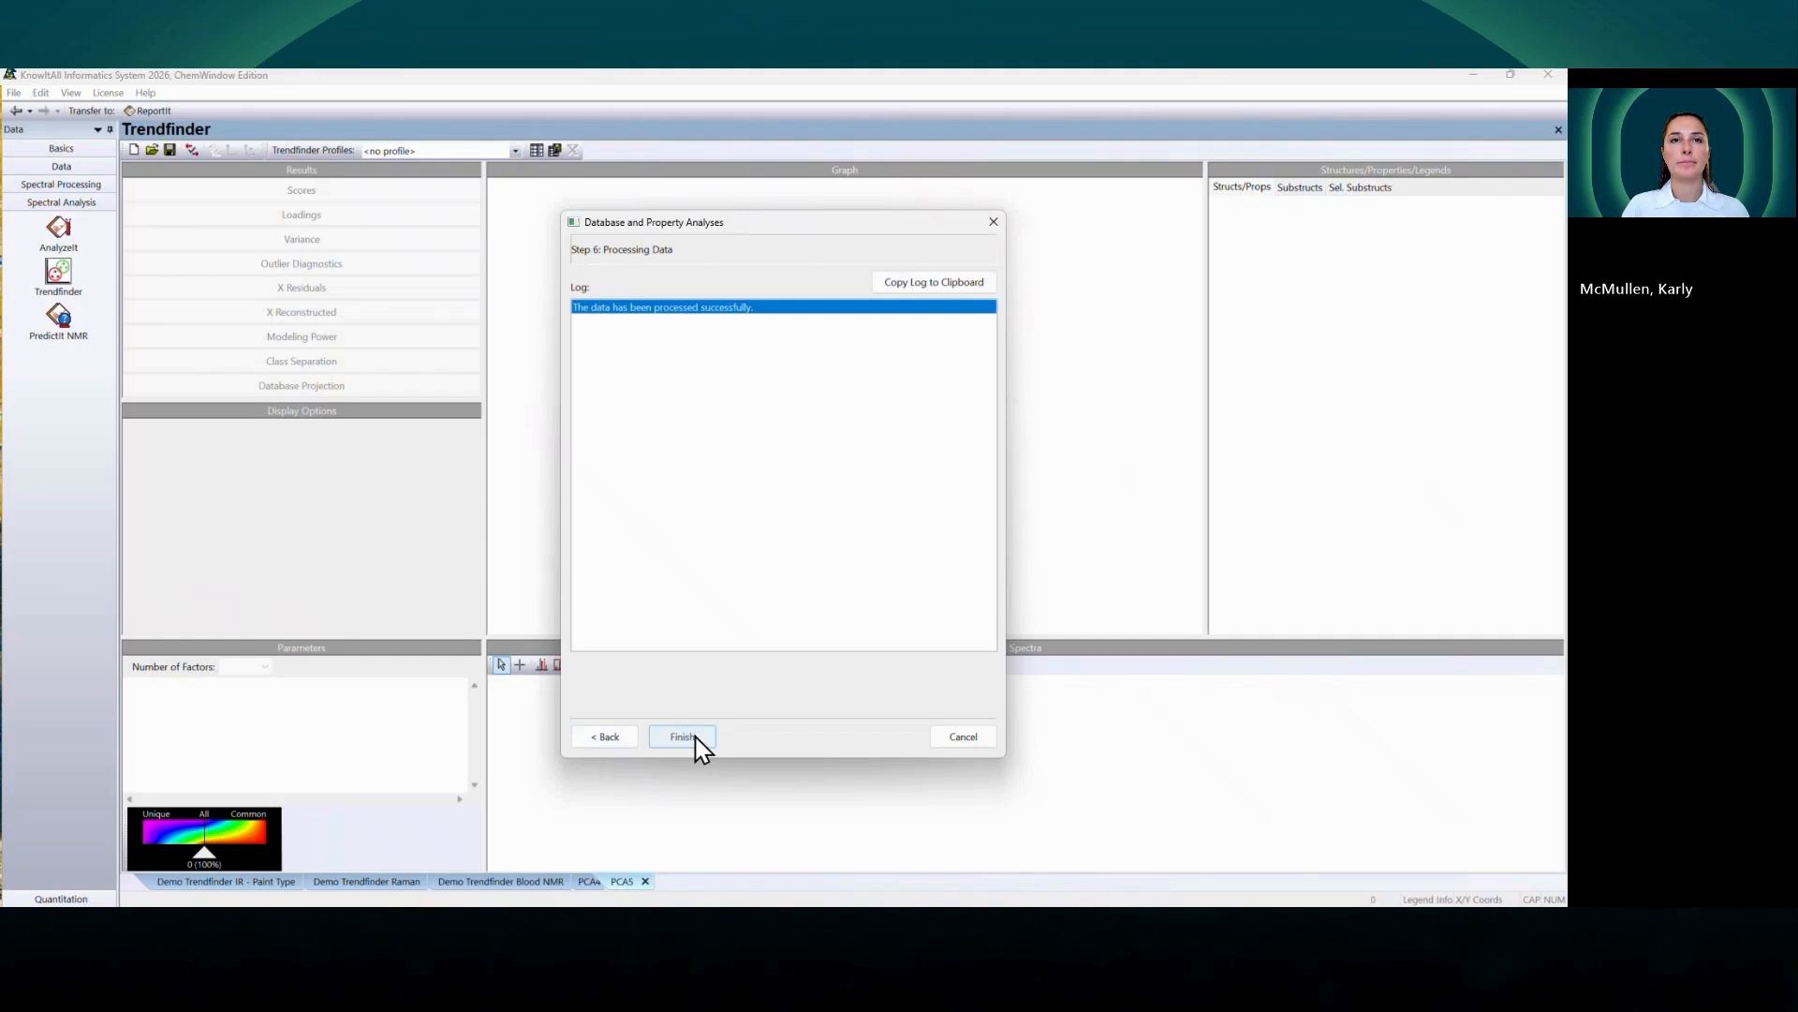
click(683, 736)
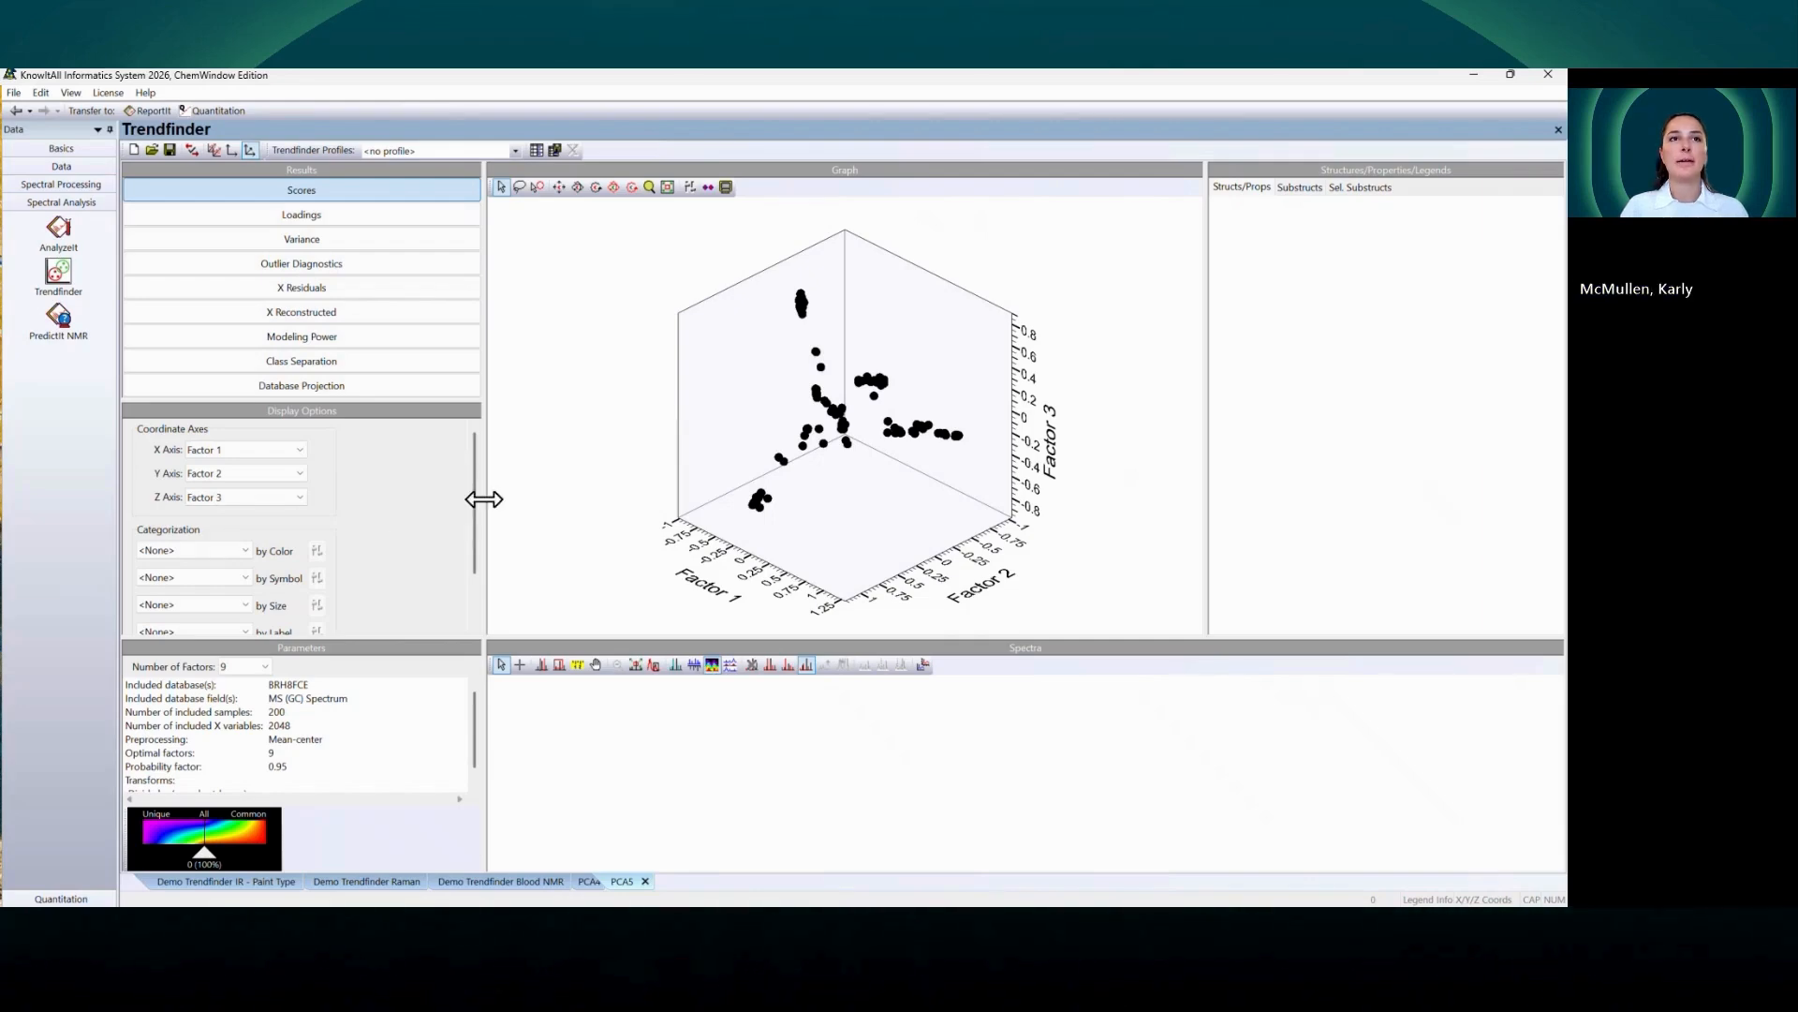
Step: Color the points in the scores plot by Molecular Weight
scroll(464, 548, down, 2)
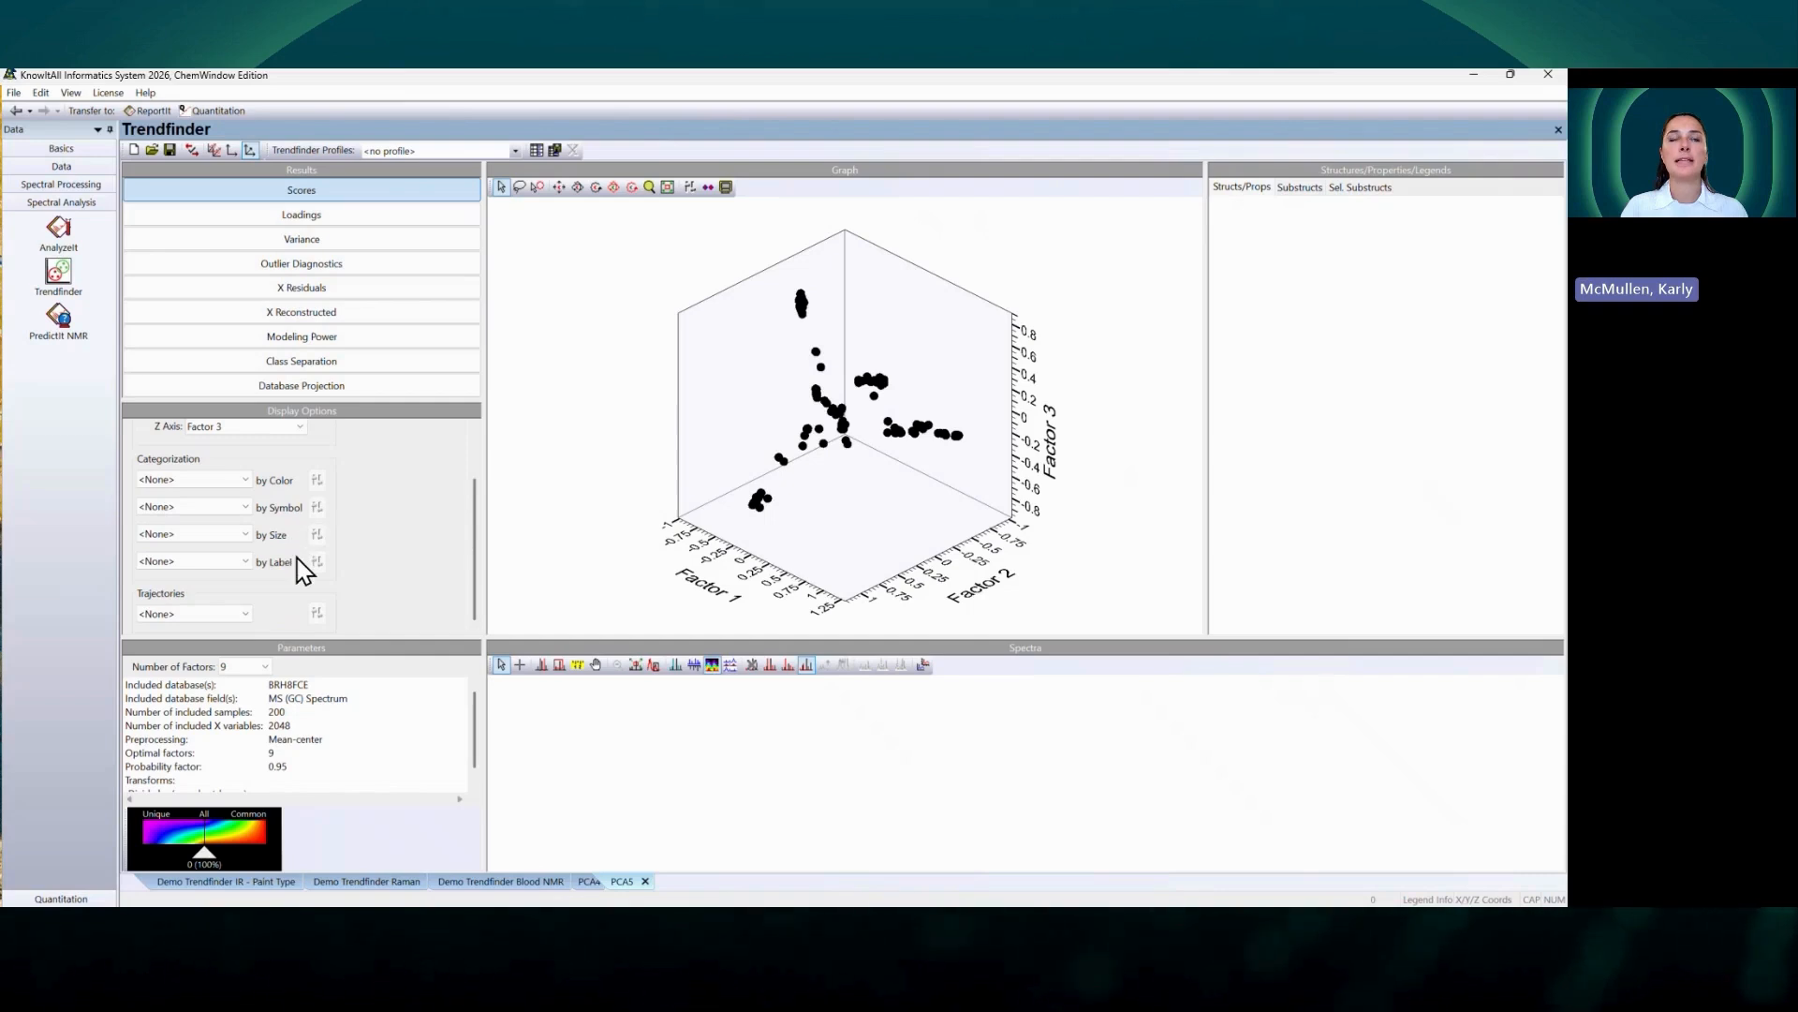
click(224, 479)
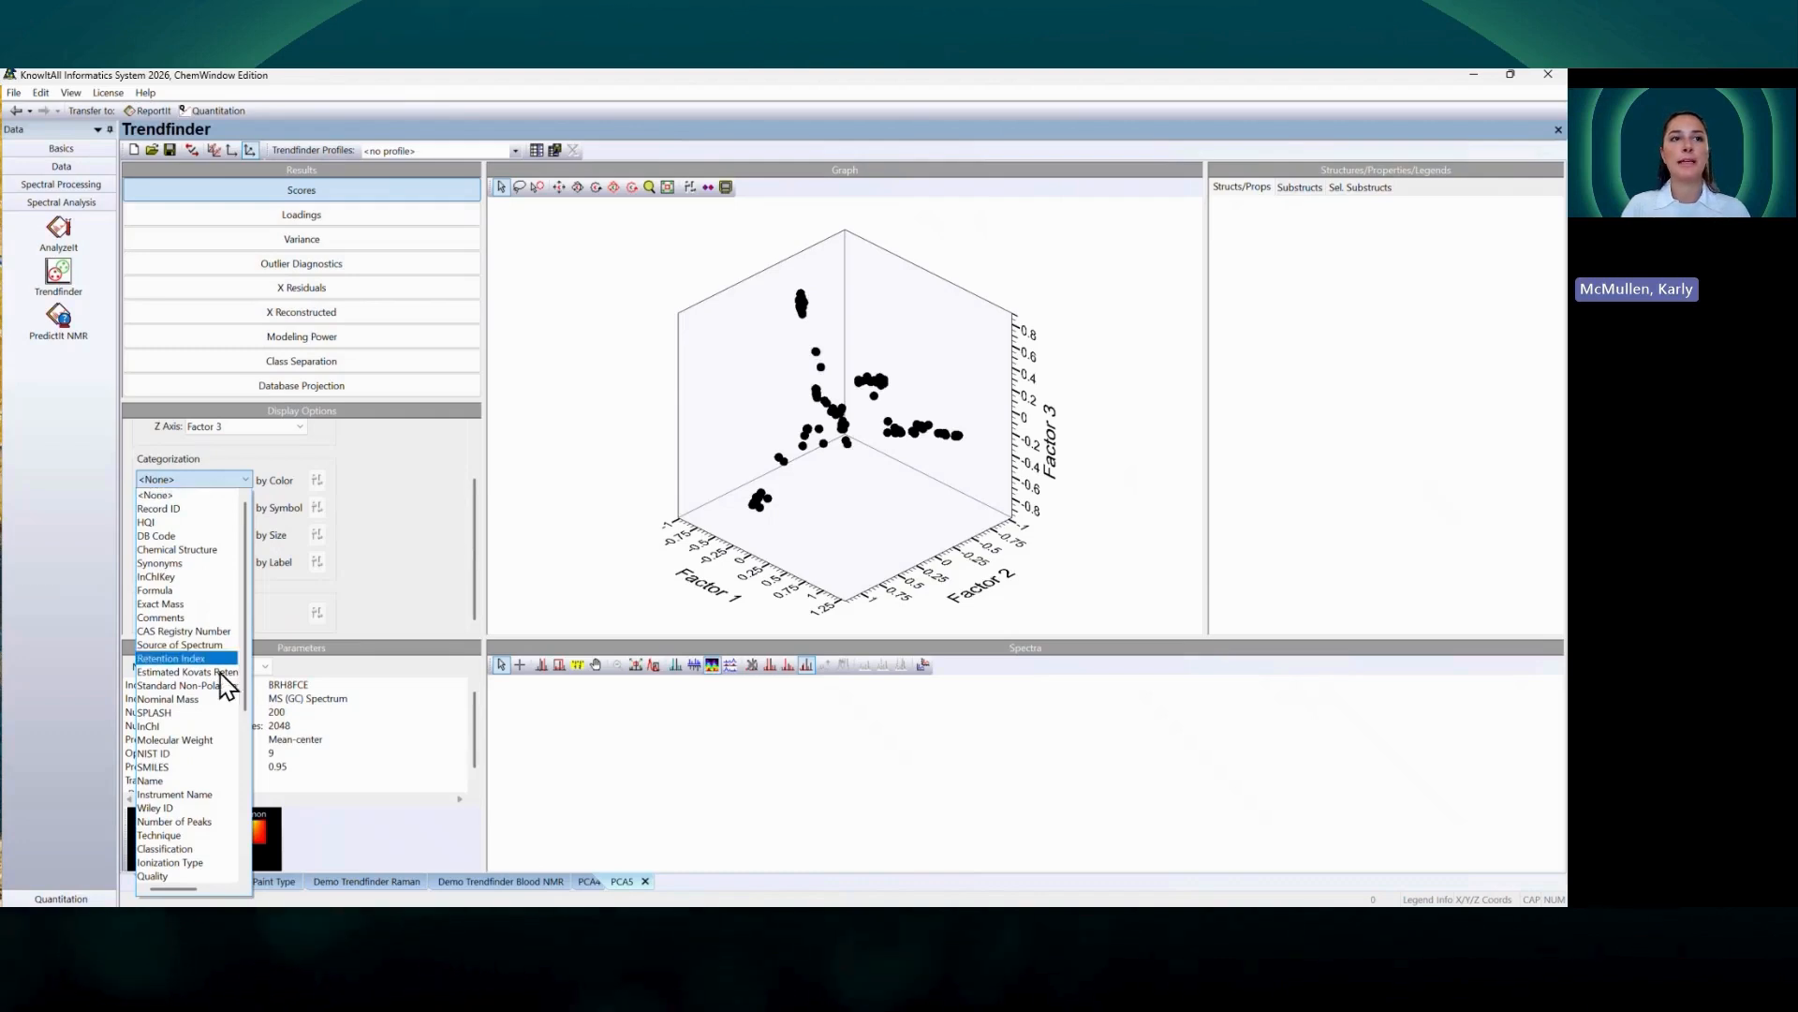
click(188, 740)
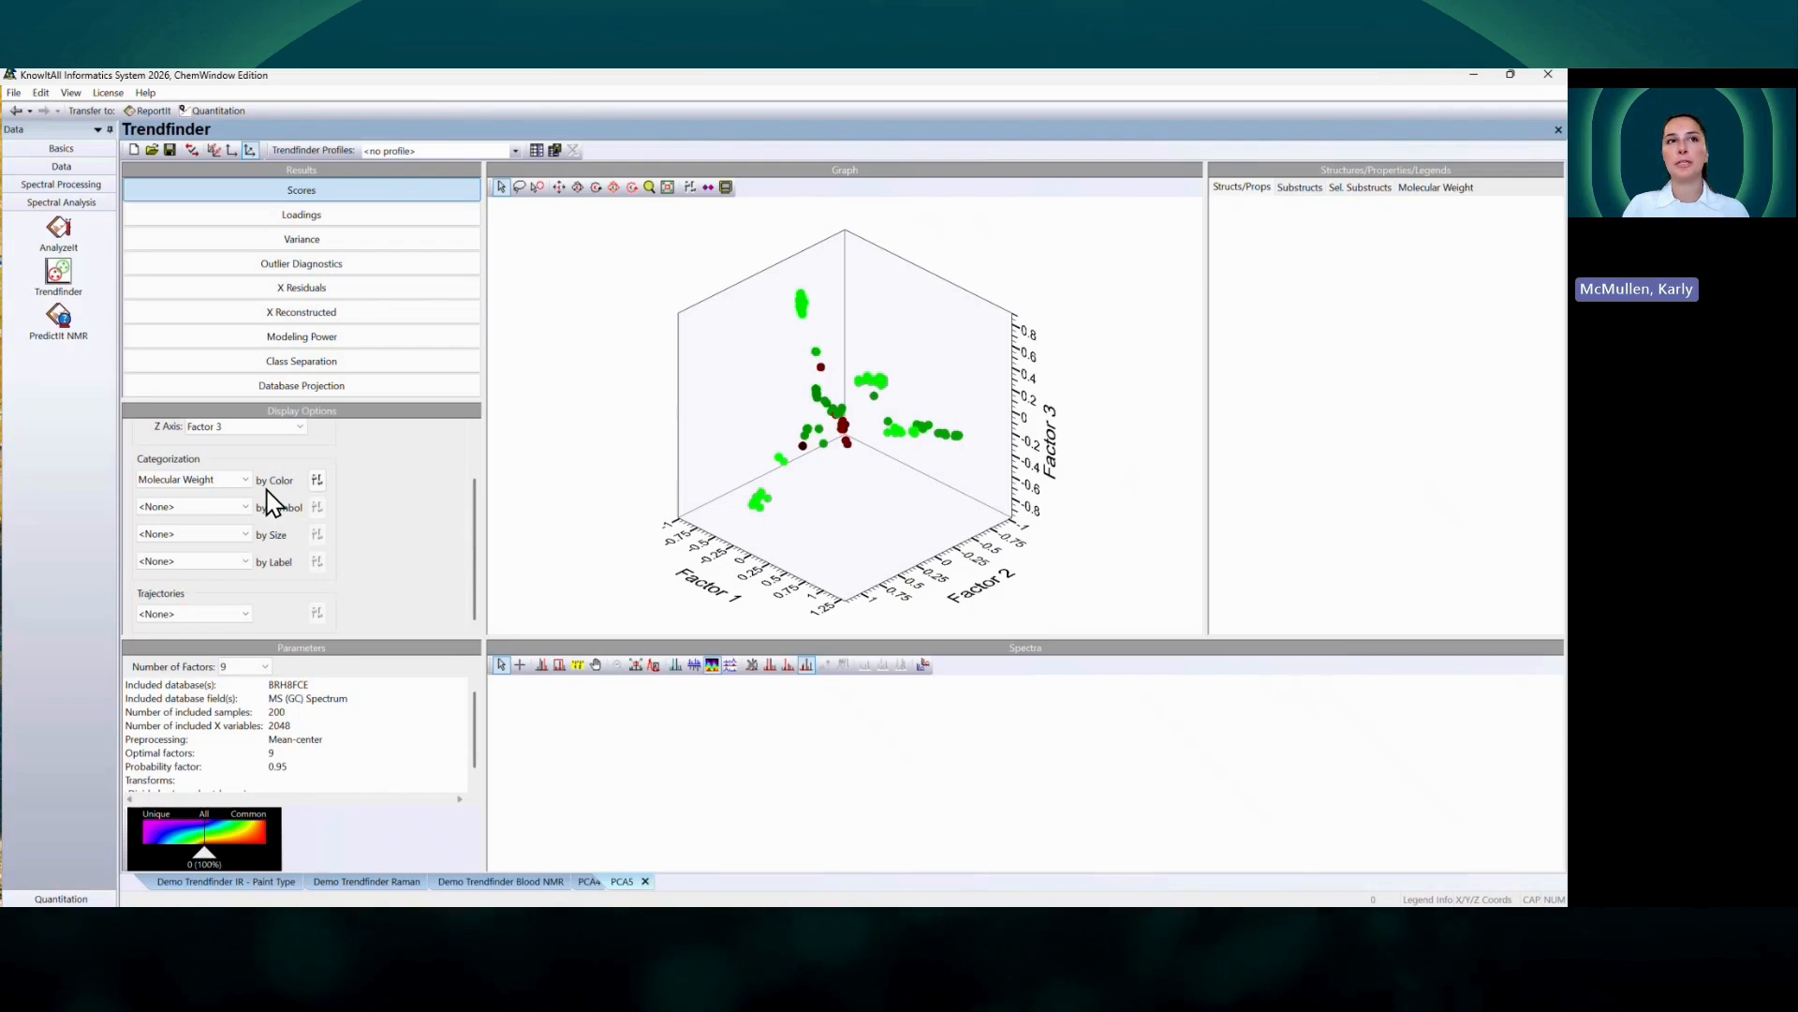
click(230, 481)
click(229, 484)
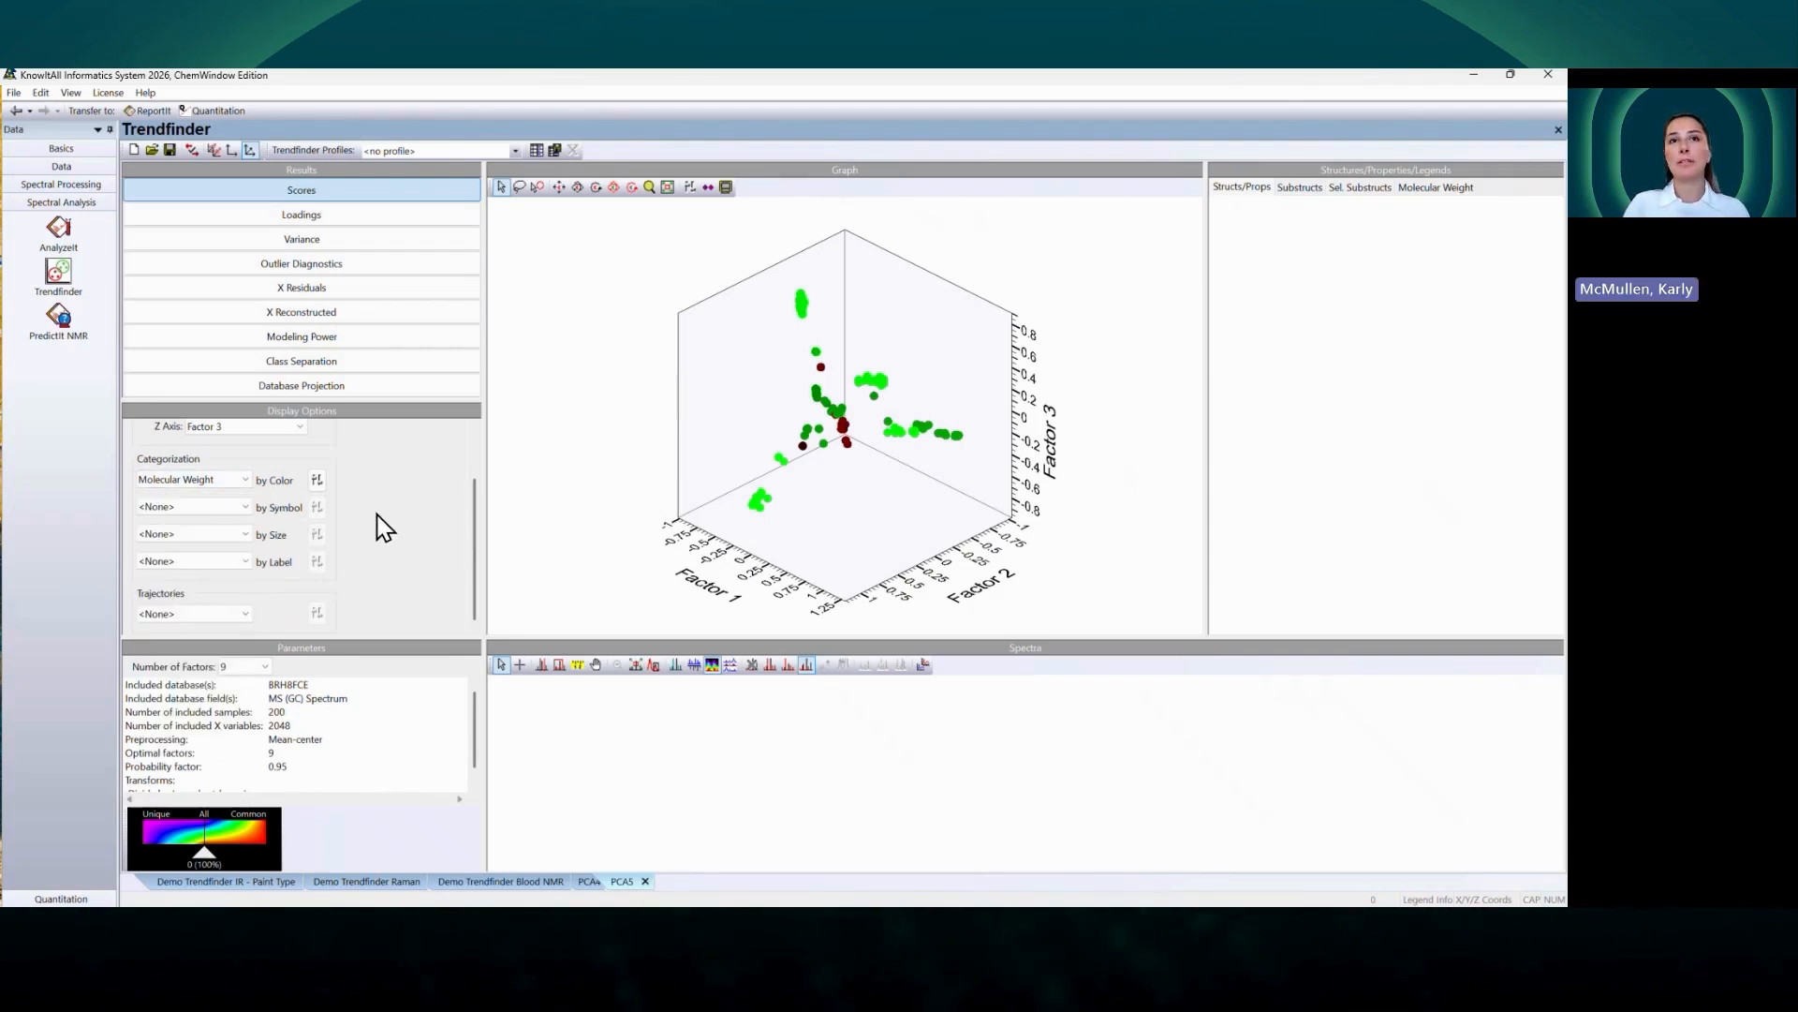
Step: Clear the color categorization and categorize the scores plot points by symbol using Molecular Weight
click(224, 482)
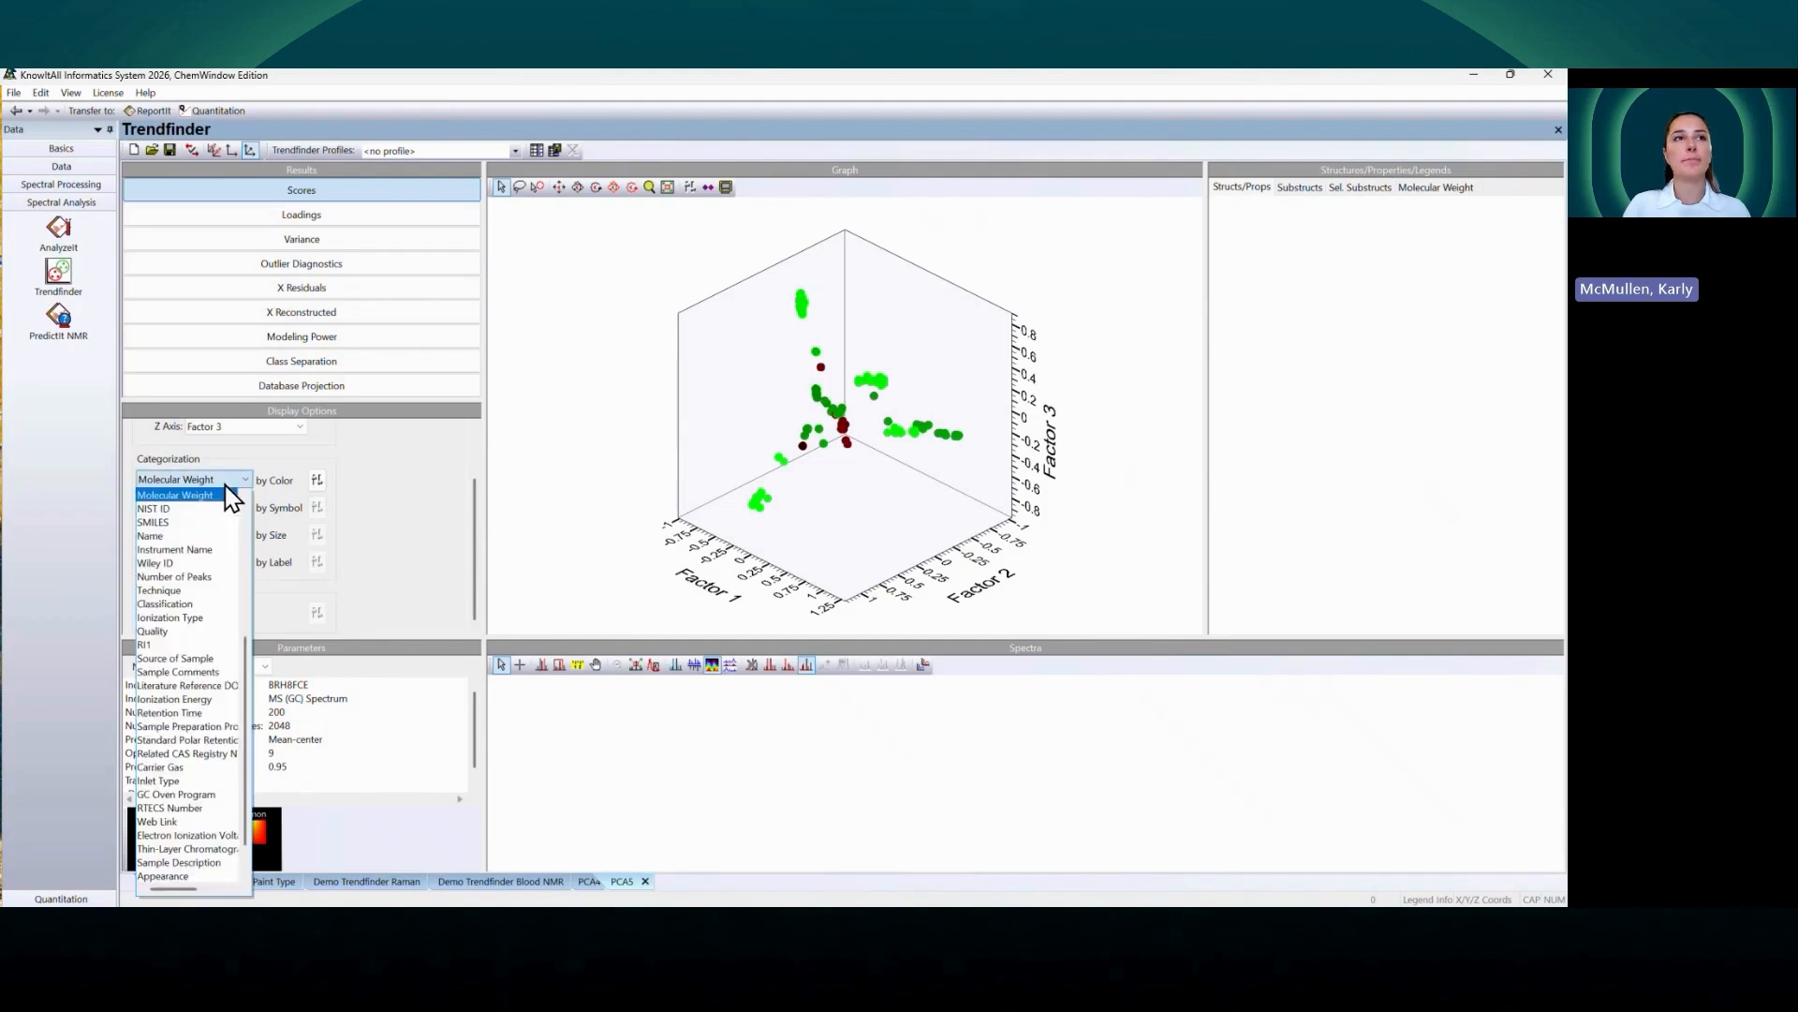
scroll(211, 505, up, 5)
click(202, 496)
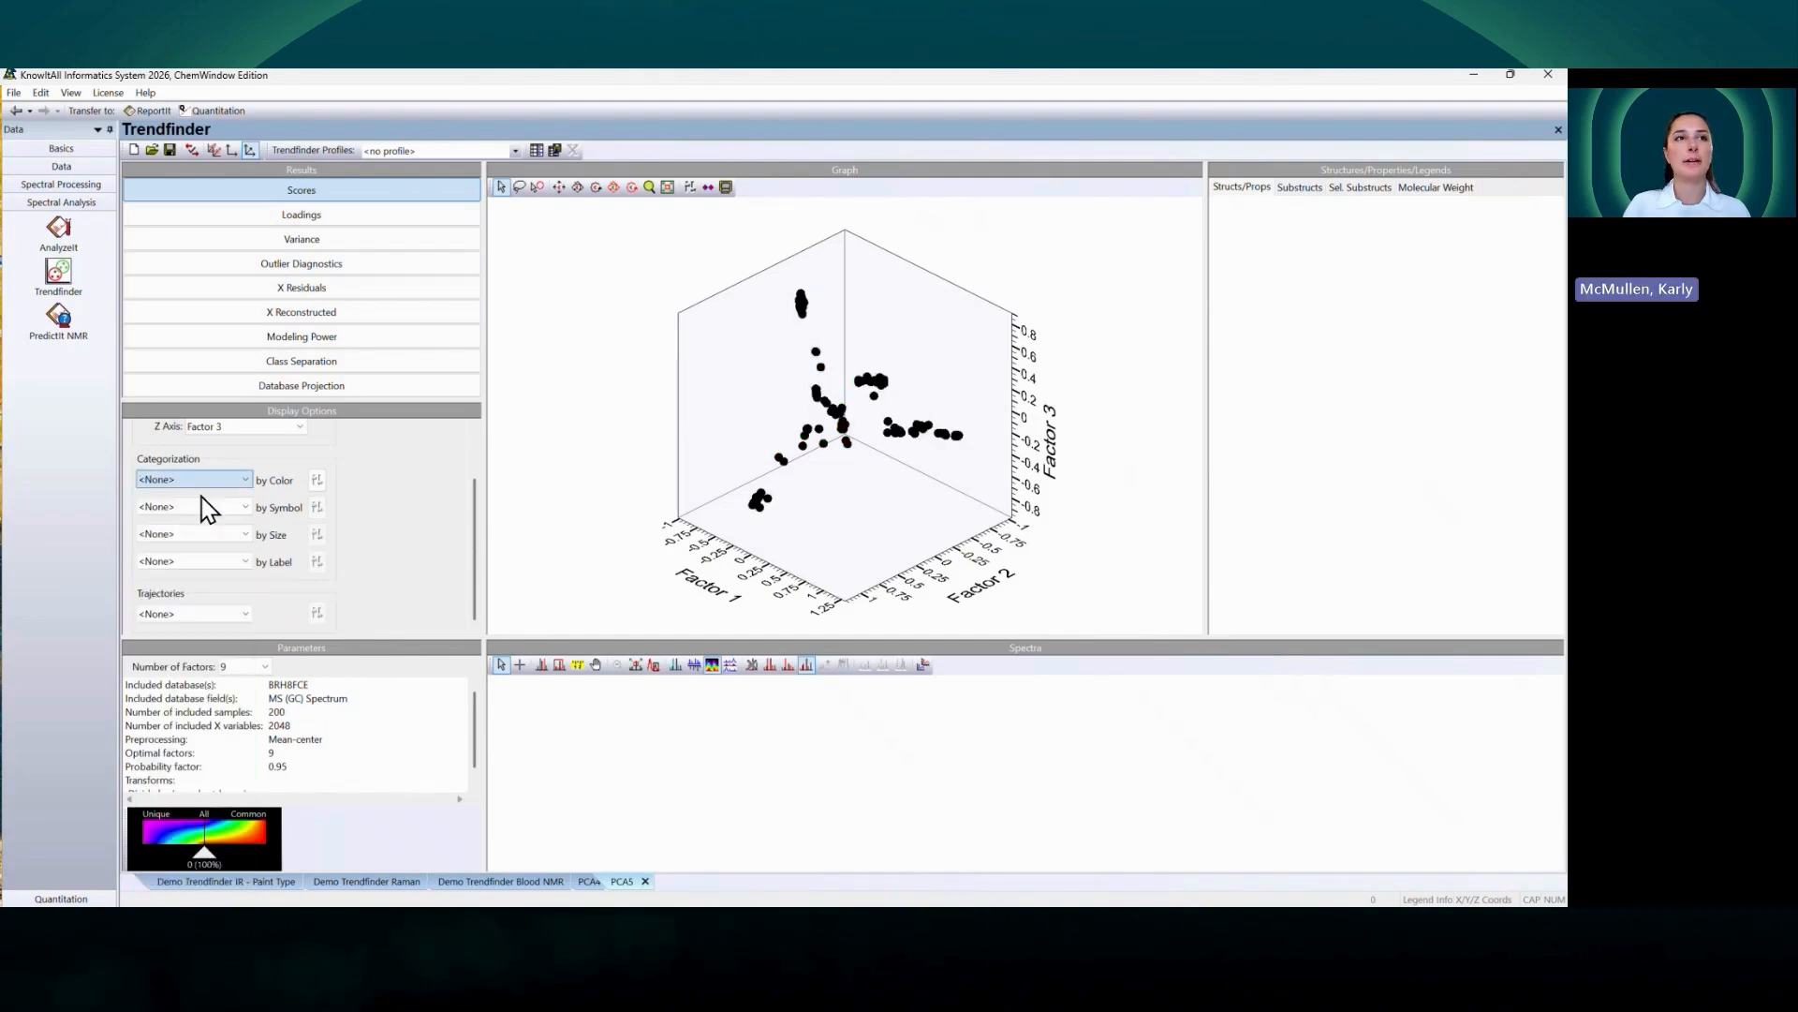
click(200, 511)
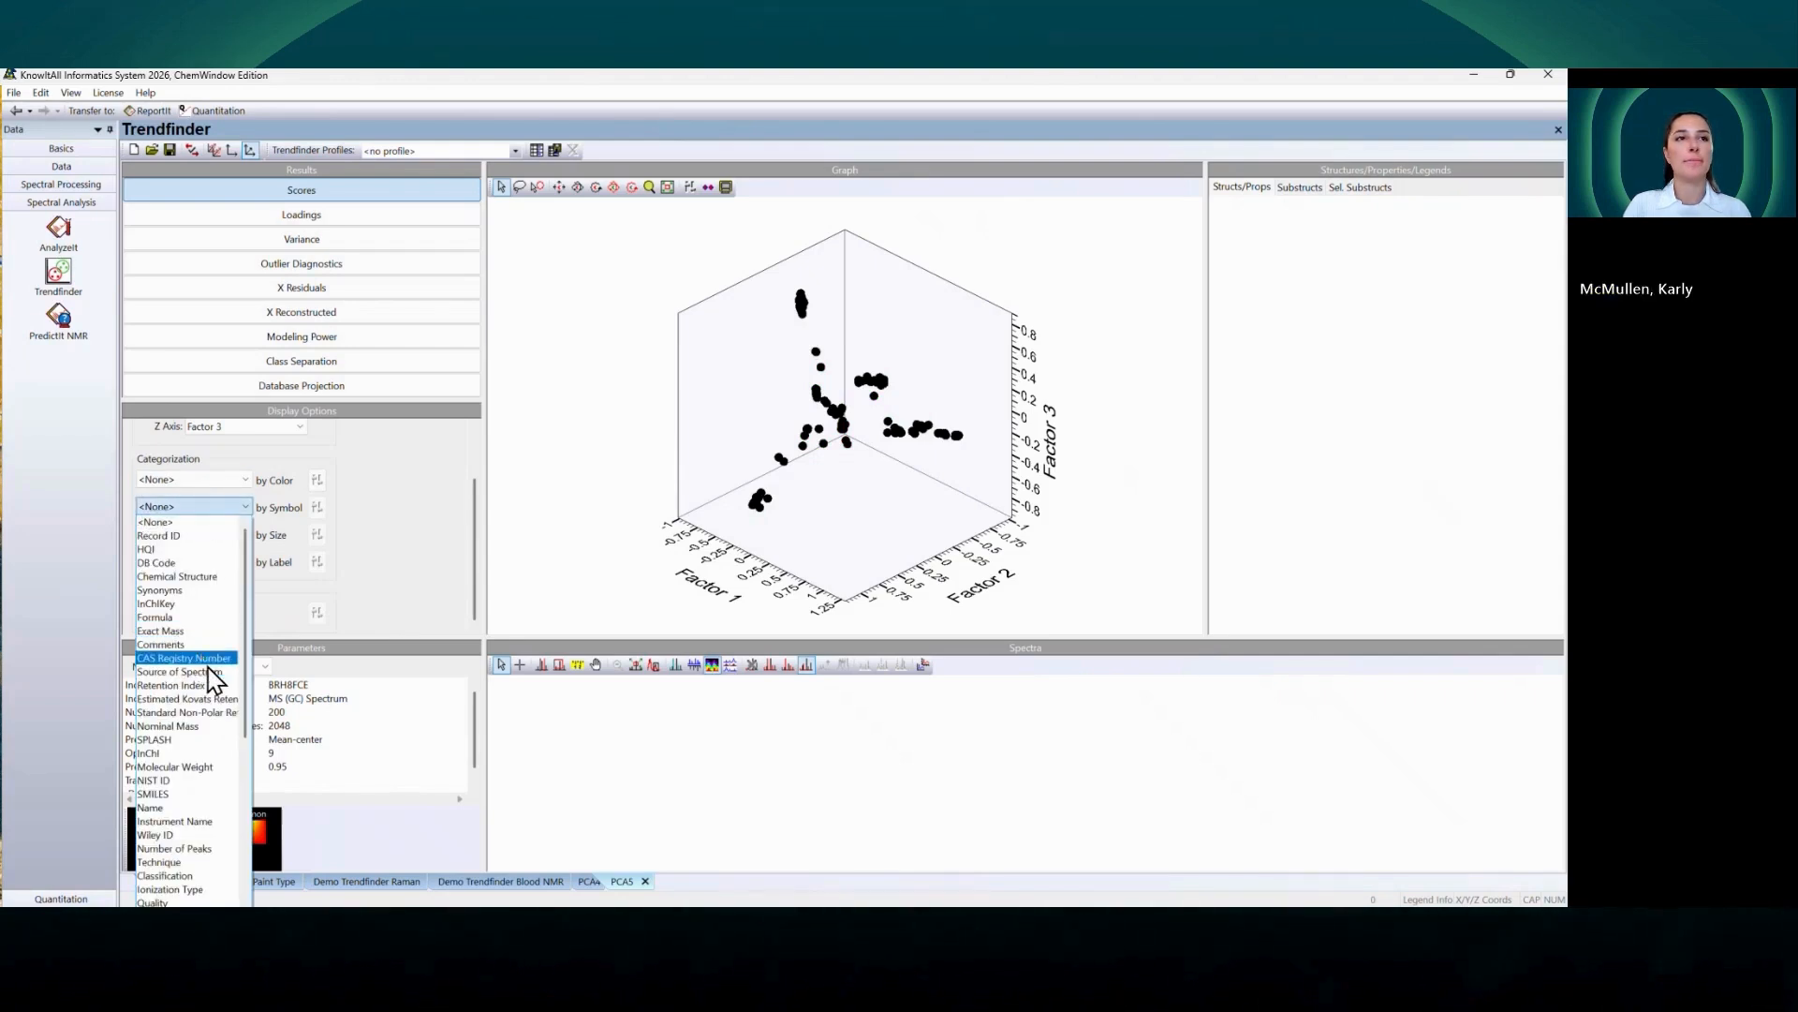
click(207, 766)
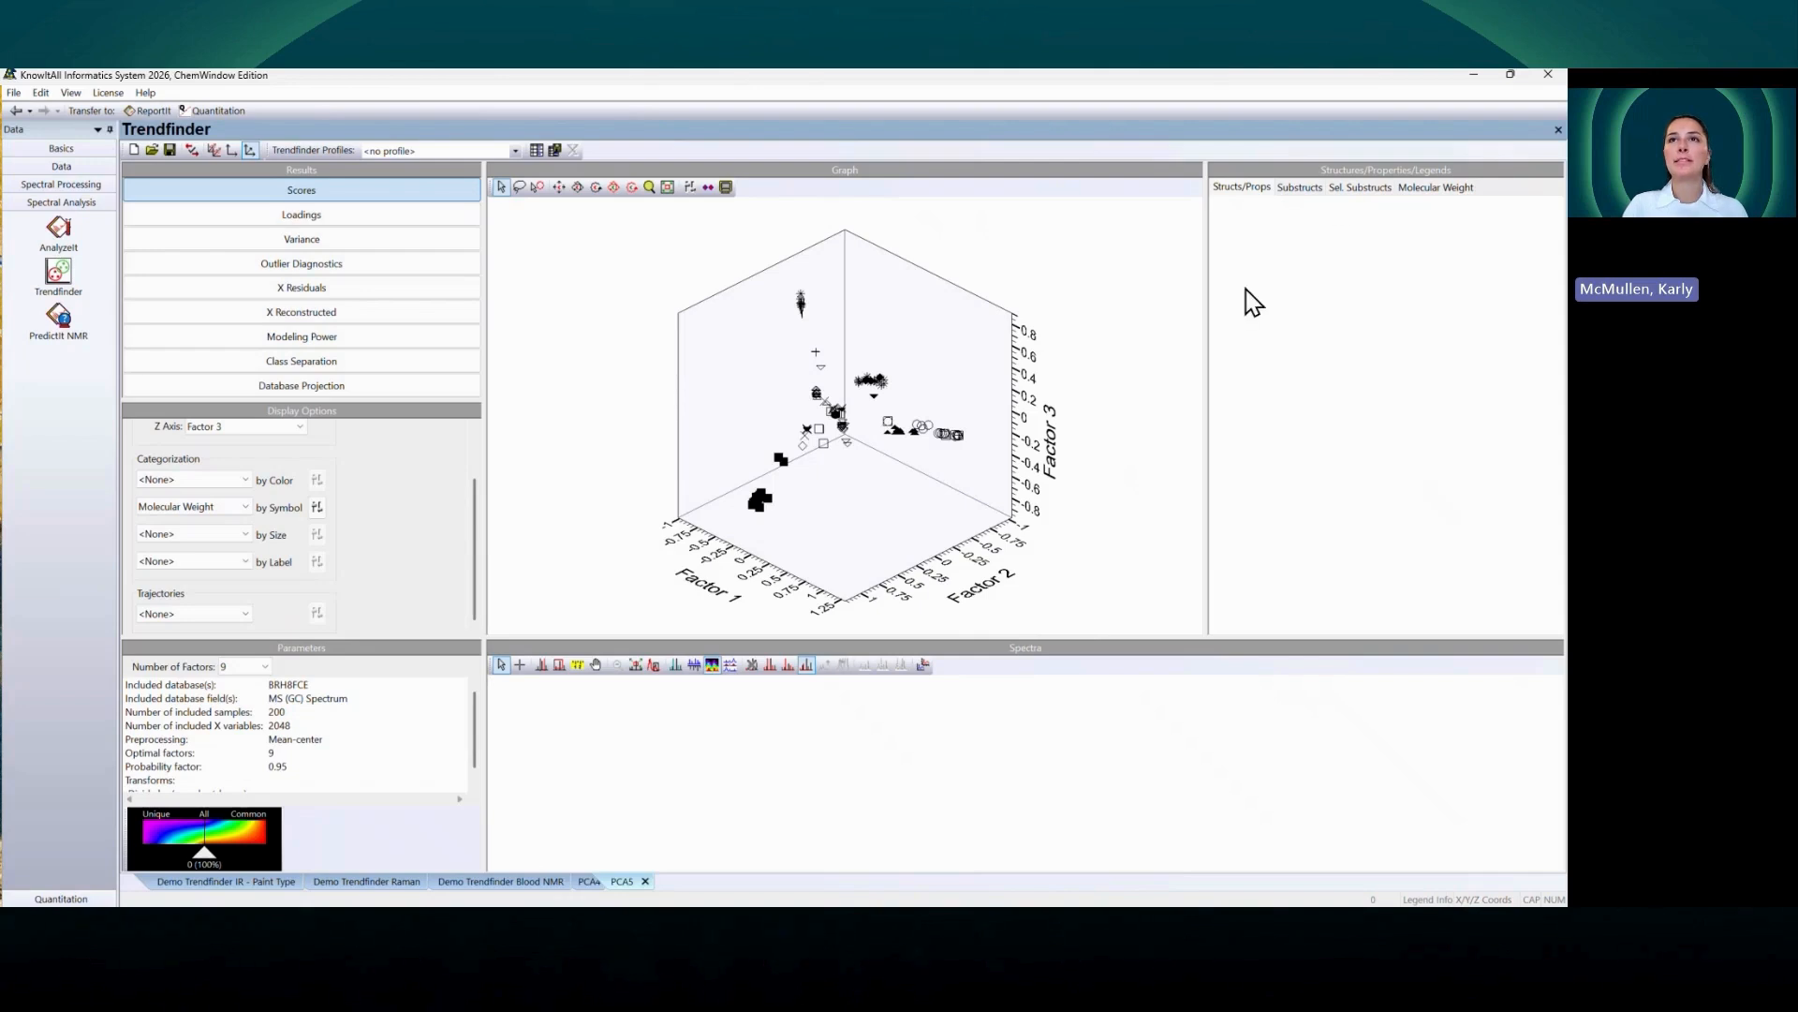
Step: Show the substructure view, look at individual hit structures in MineIt, and return to the Trendfinder analysis
click(1319, 190)
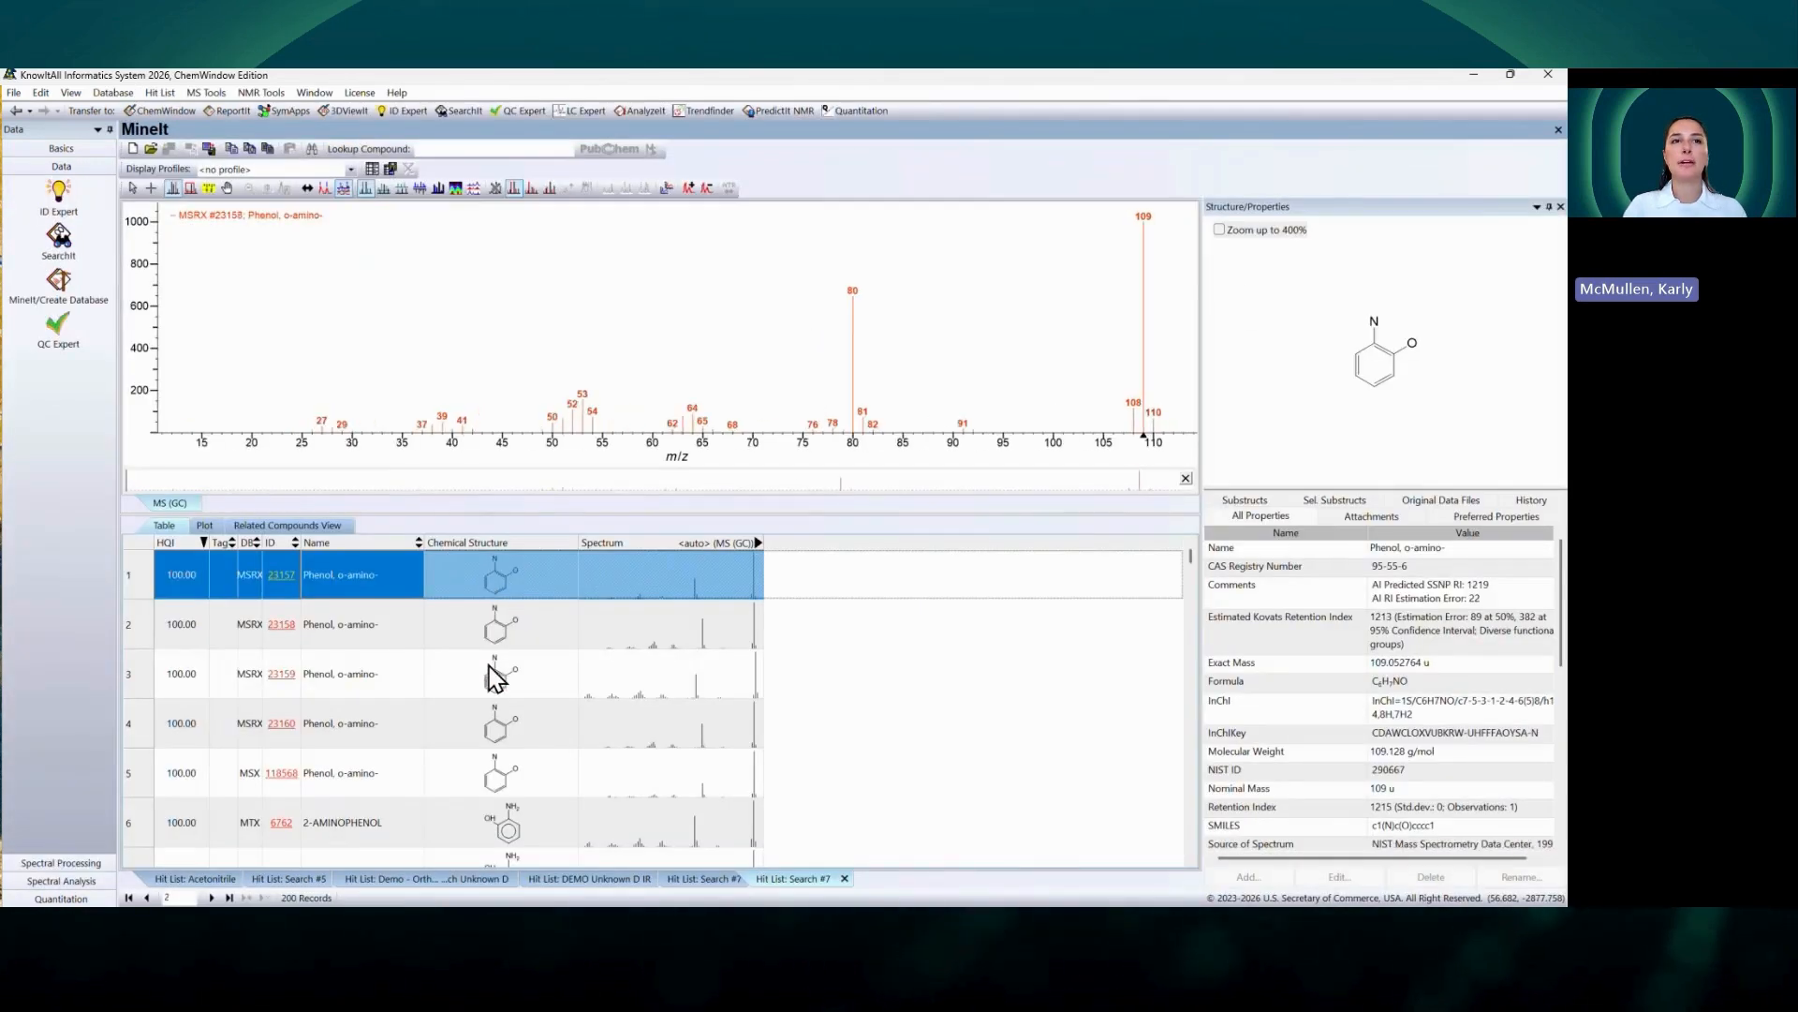
click(493, 677)
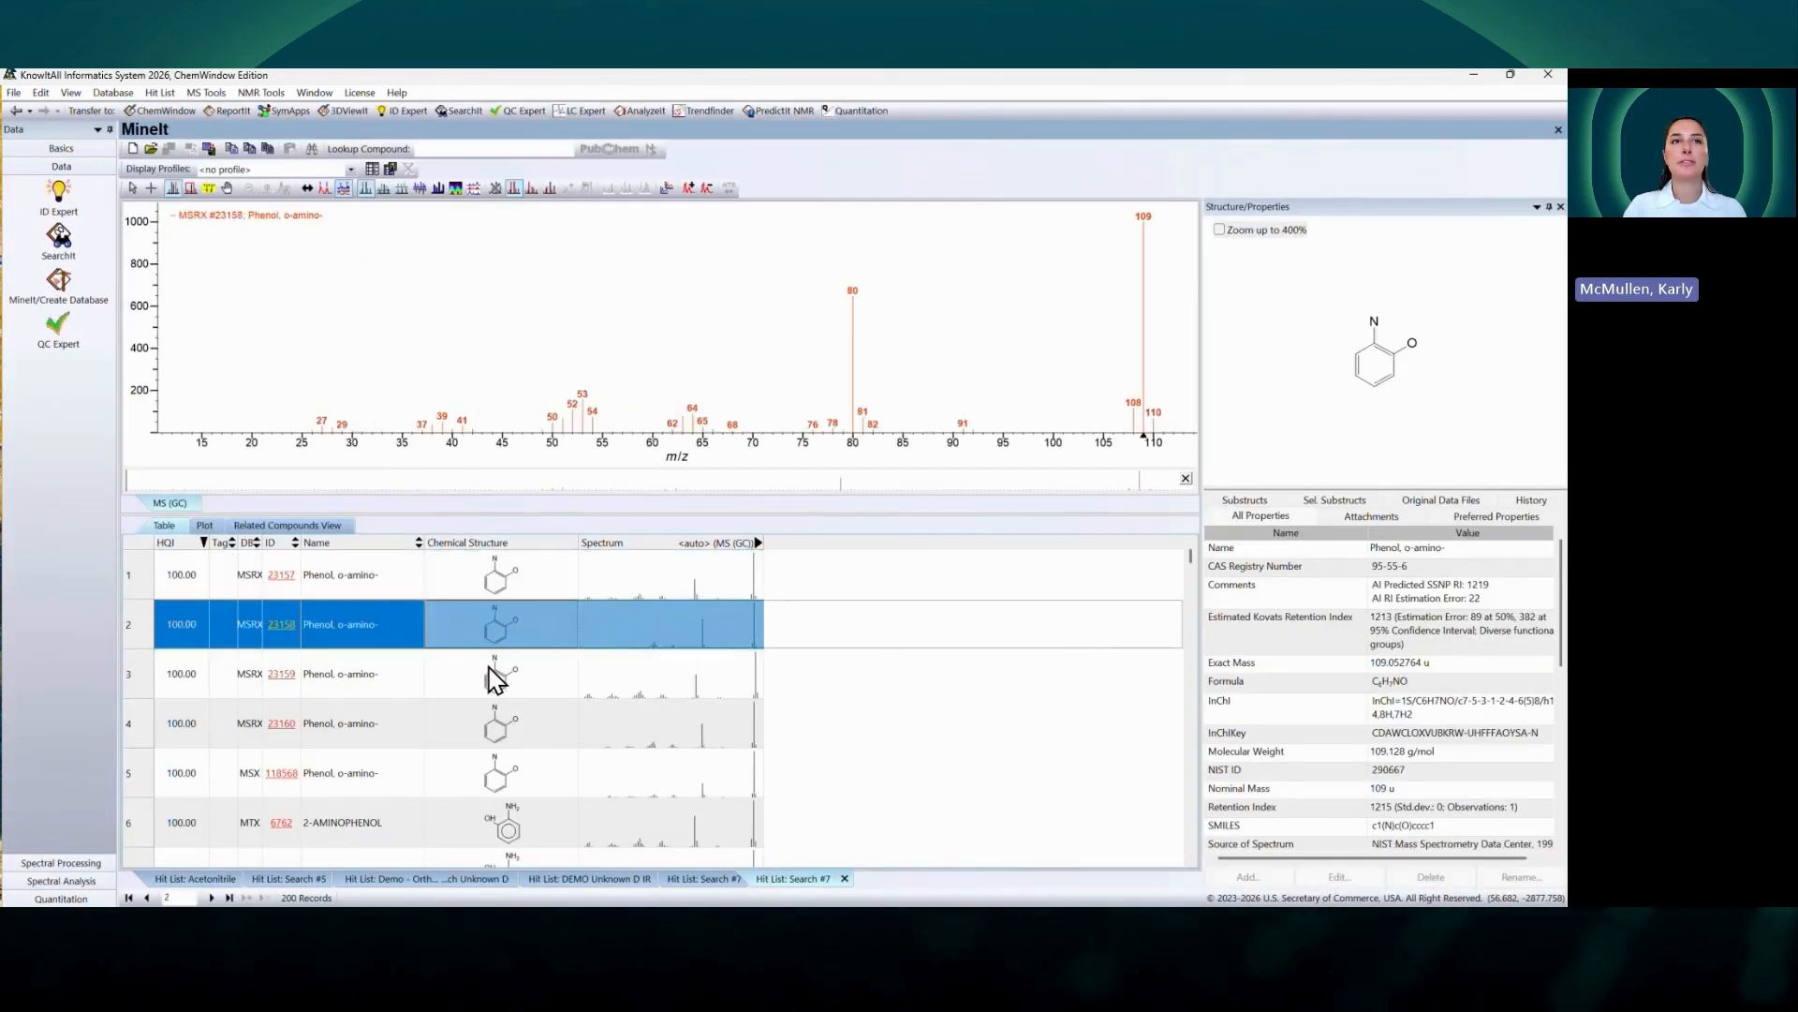
click(87, 881)
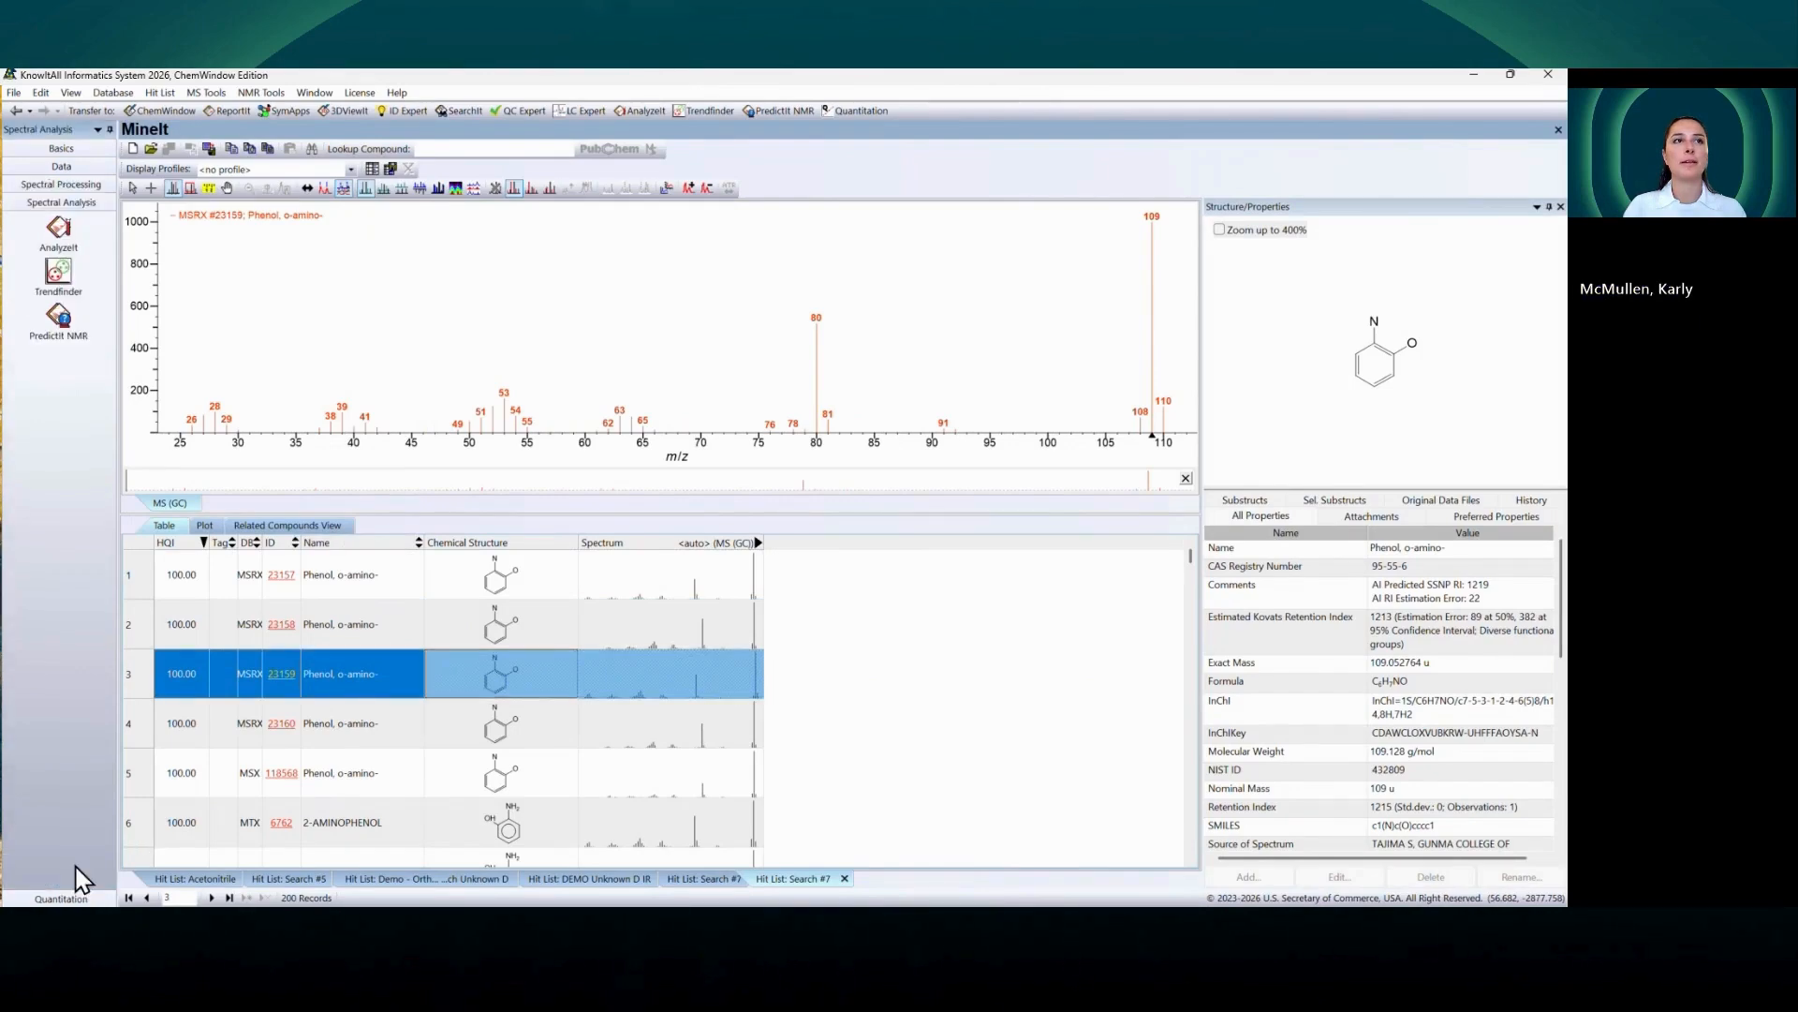
click(78, 288)
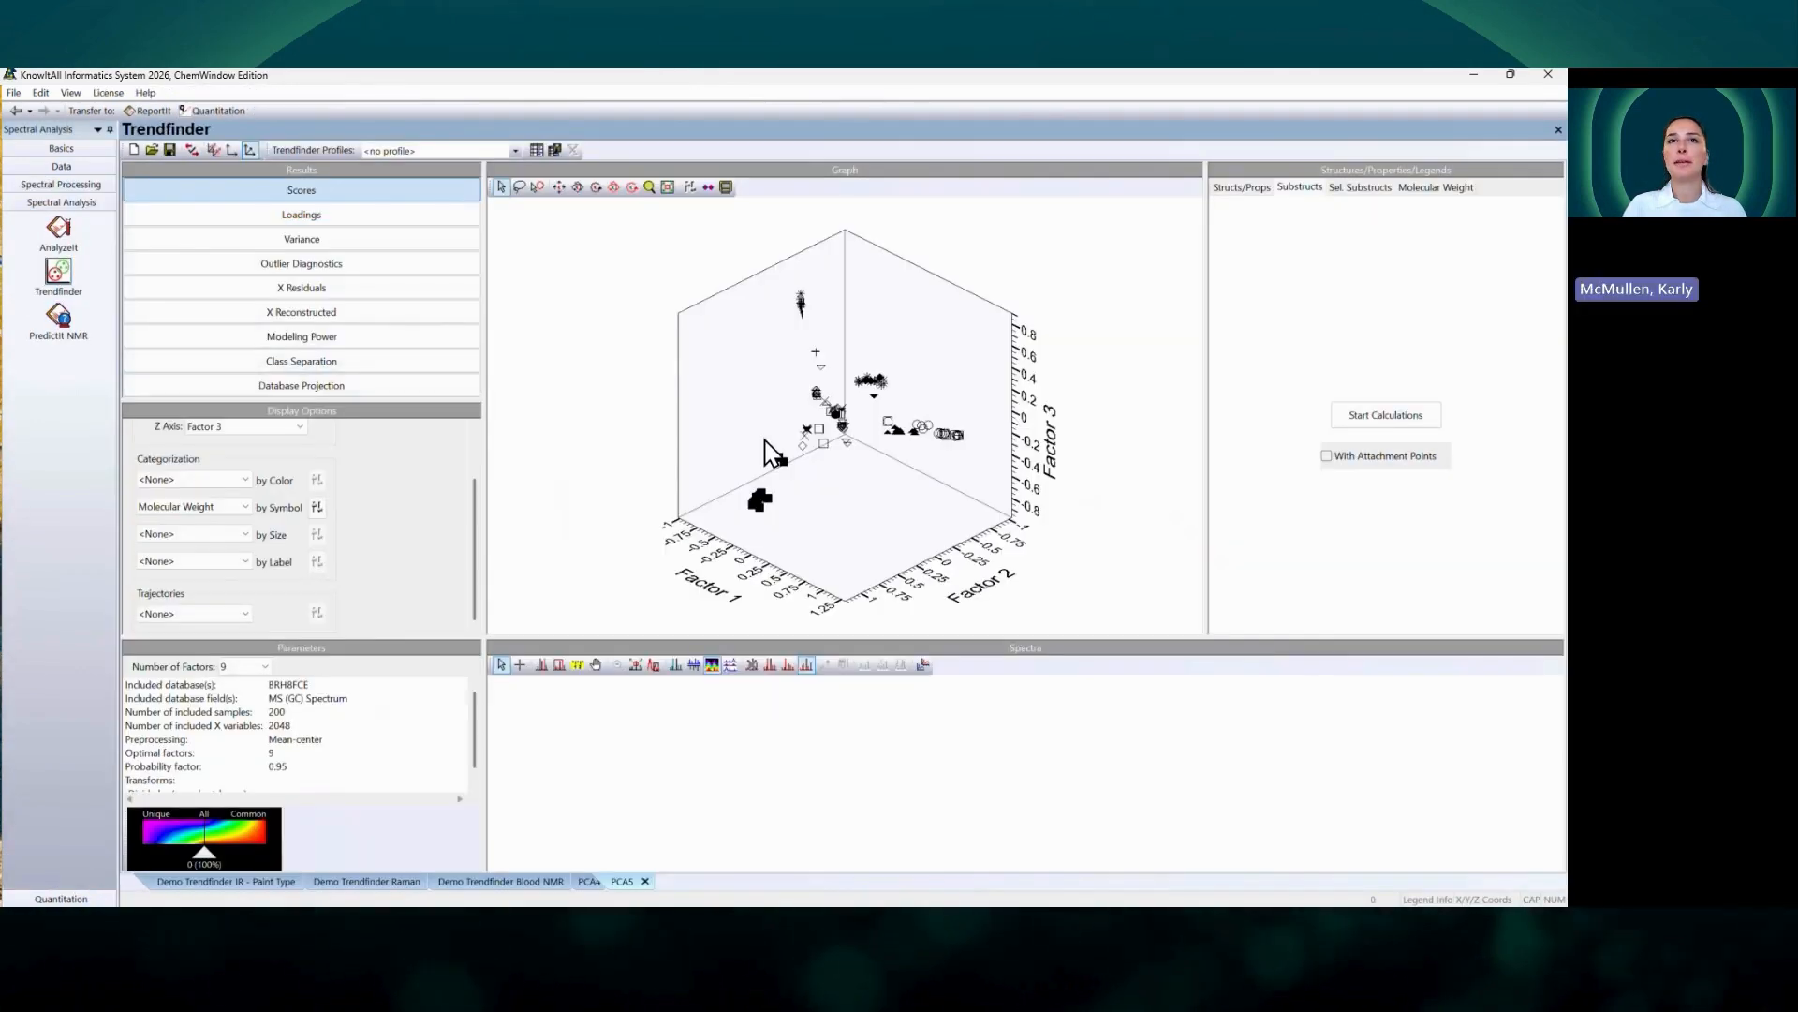
Step: Calculate the substructures of the analyzed records without attachment points and sort them by descending abundance
click(1361, 421)
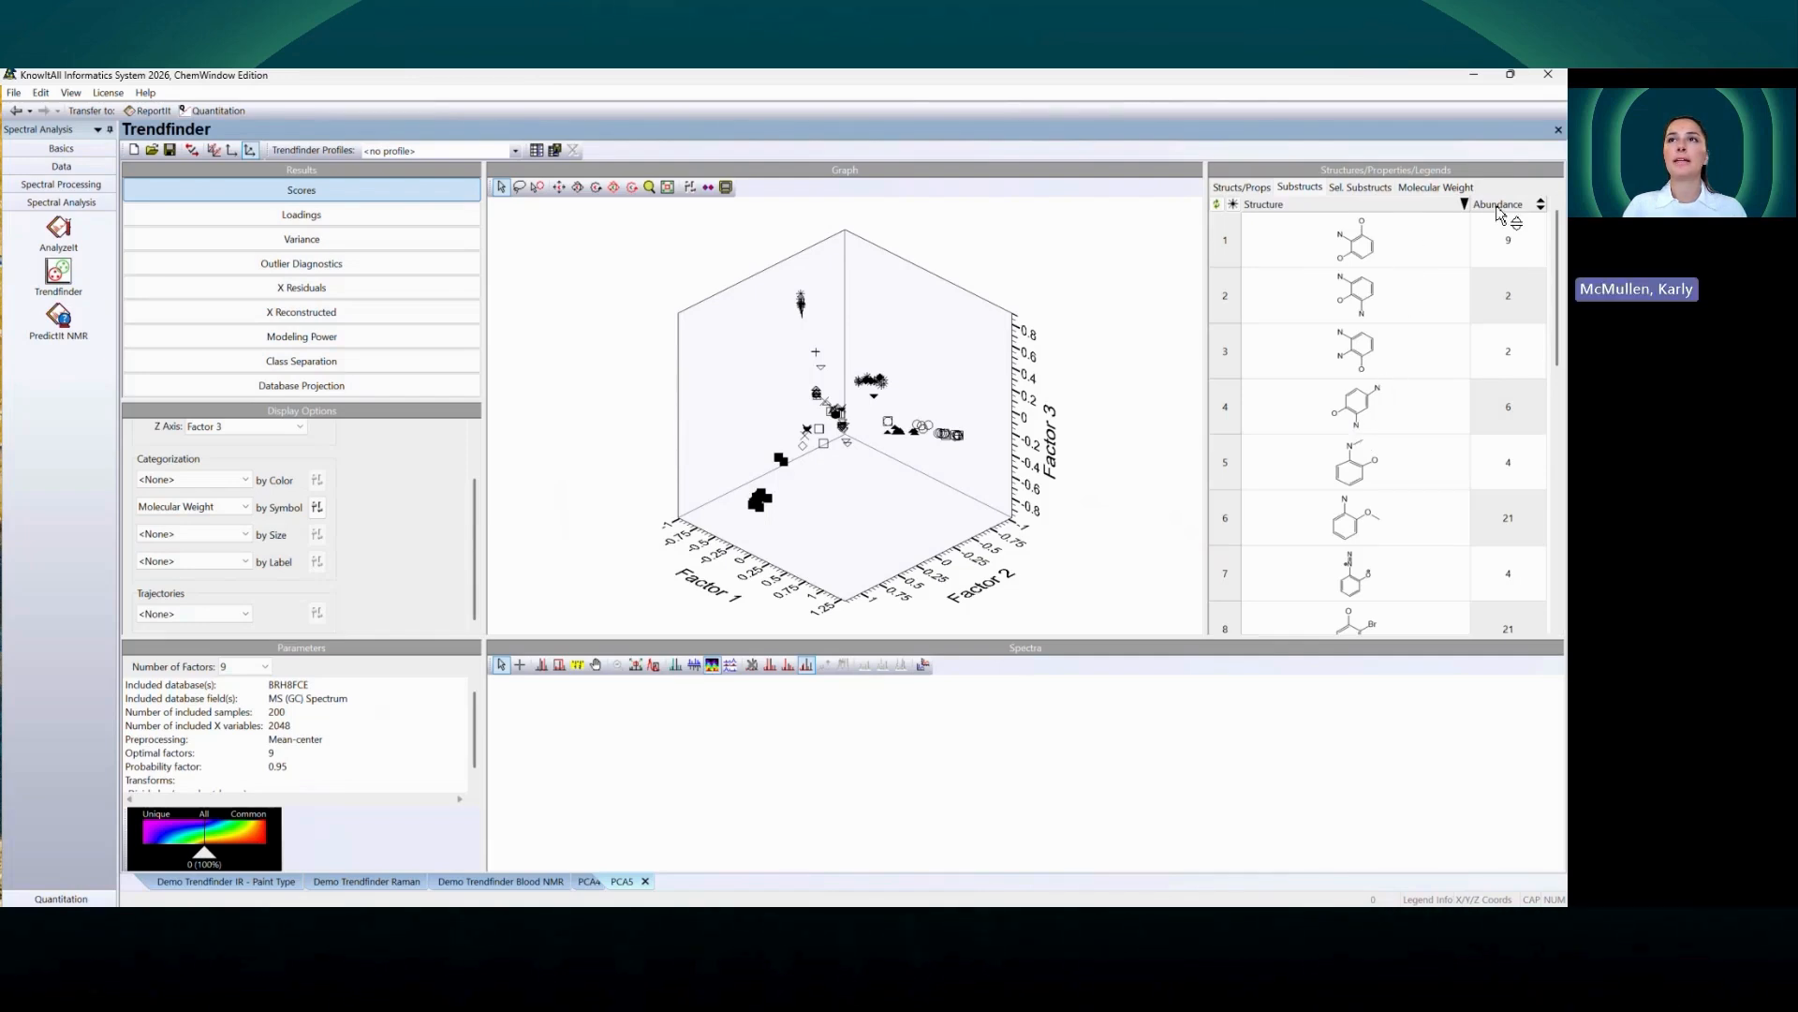
click(1541, 206)
click(1542, 206)
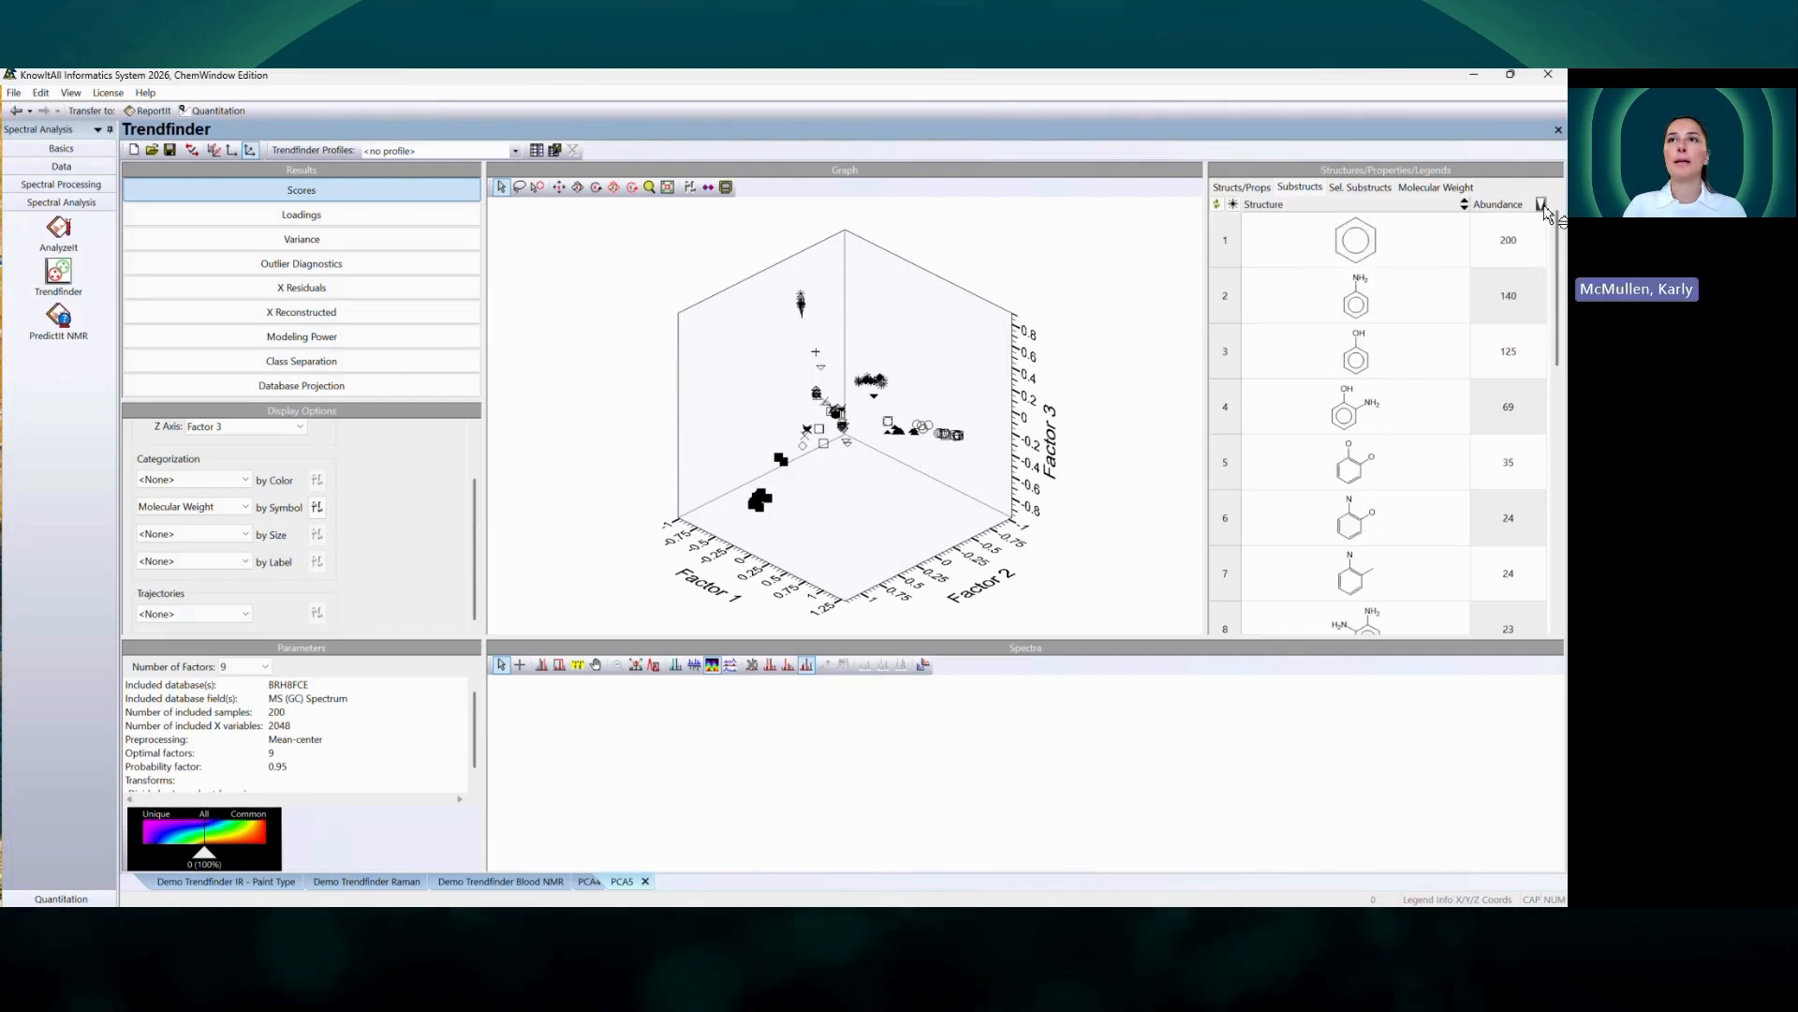
Step: Select the nine most abundant substructures in turn to compare which score clusters and mass spectra contain each one
click(1463, 257)
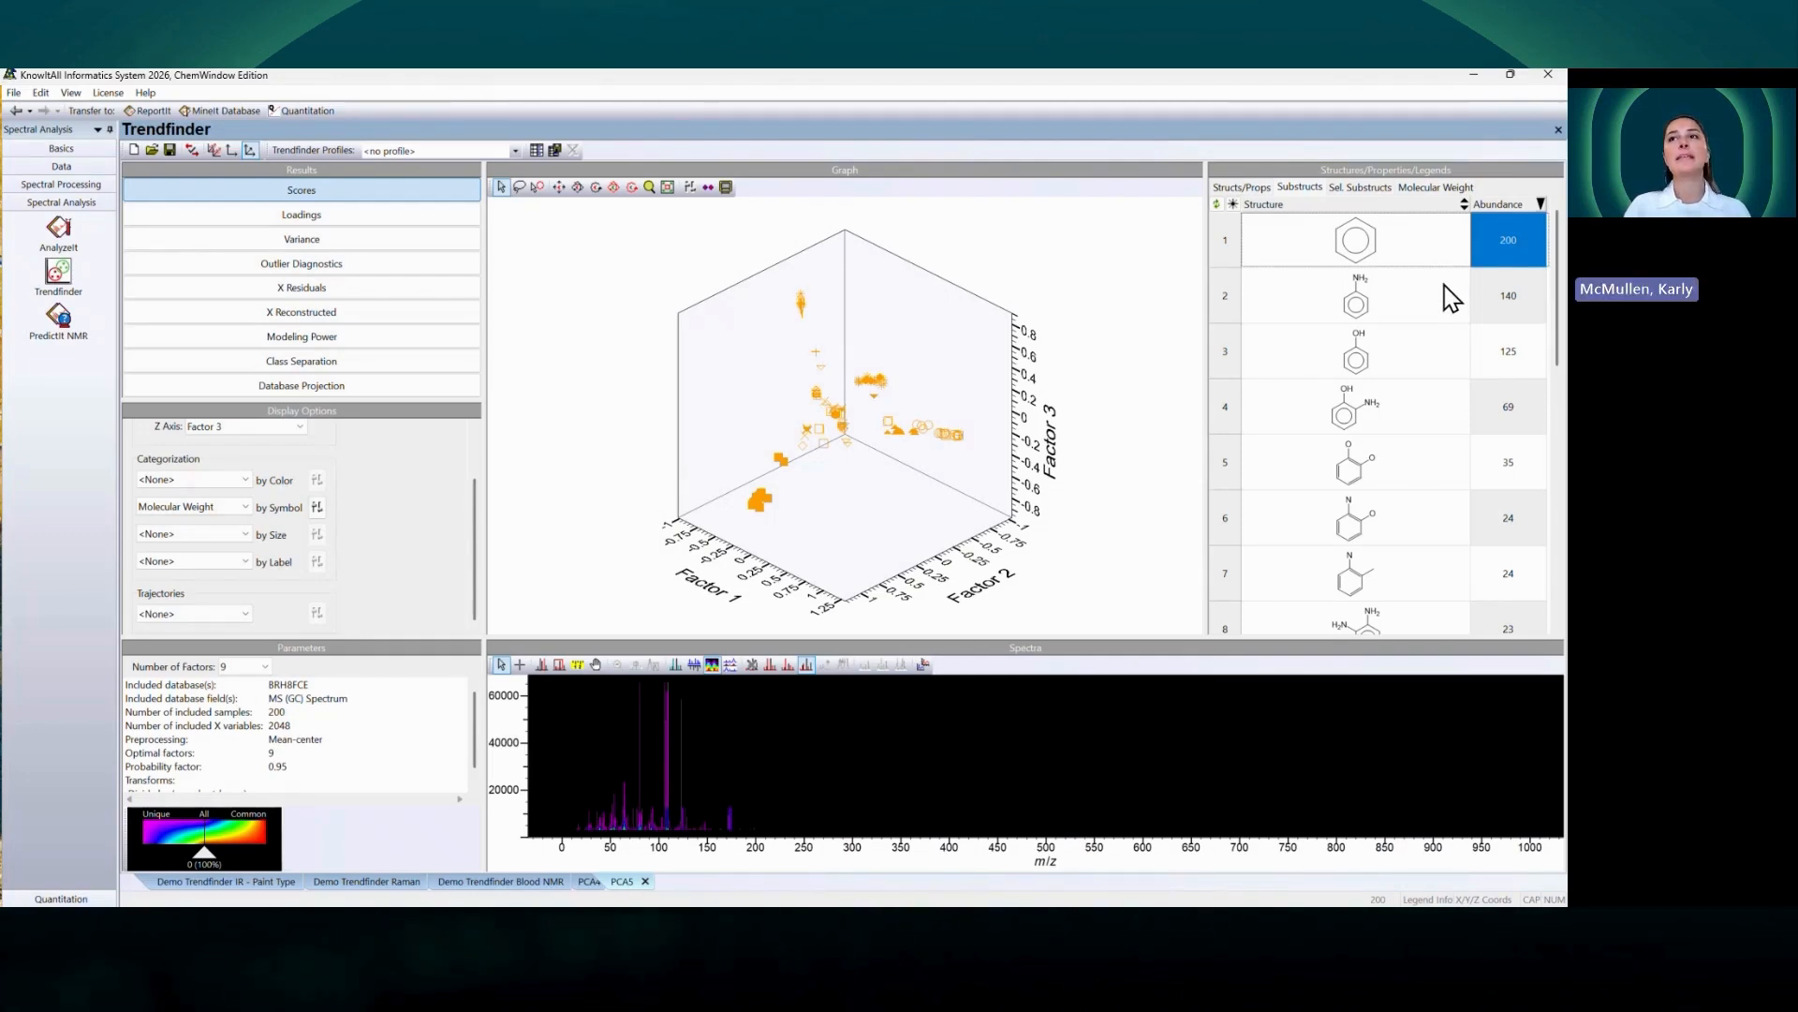
click(1448, 292)
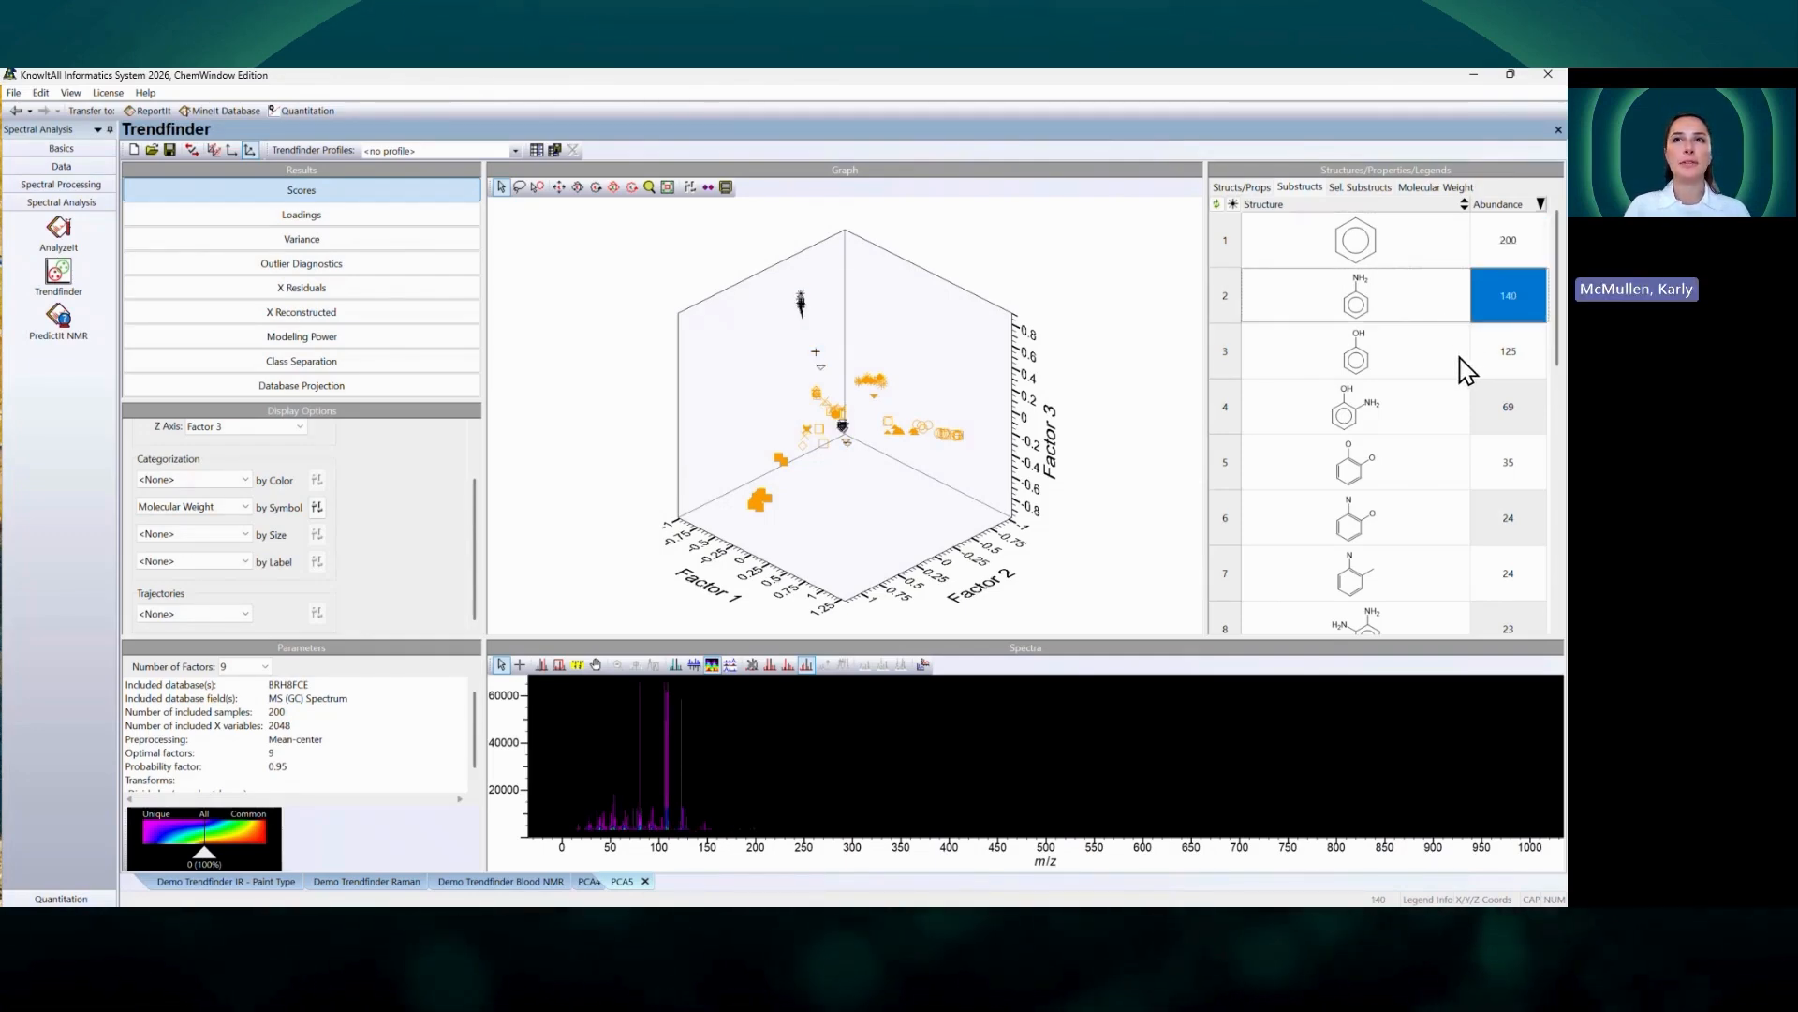
click(1470, 373)
click(1464, 418)
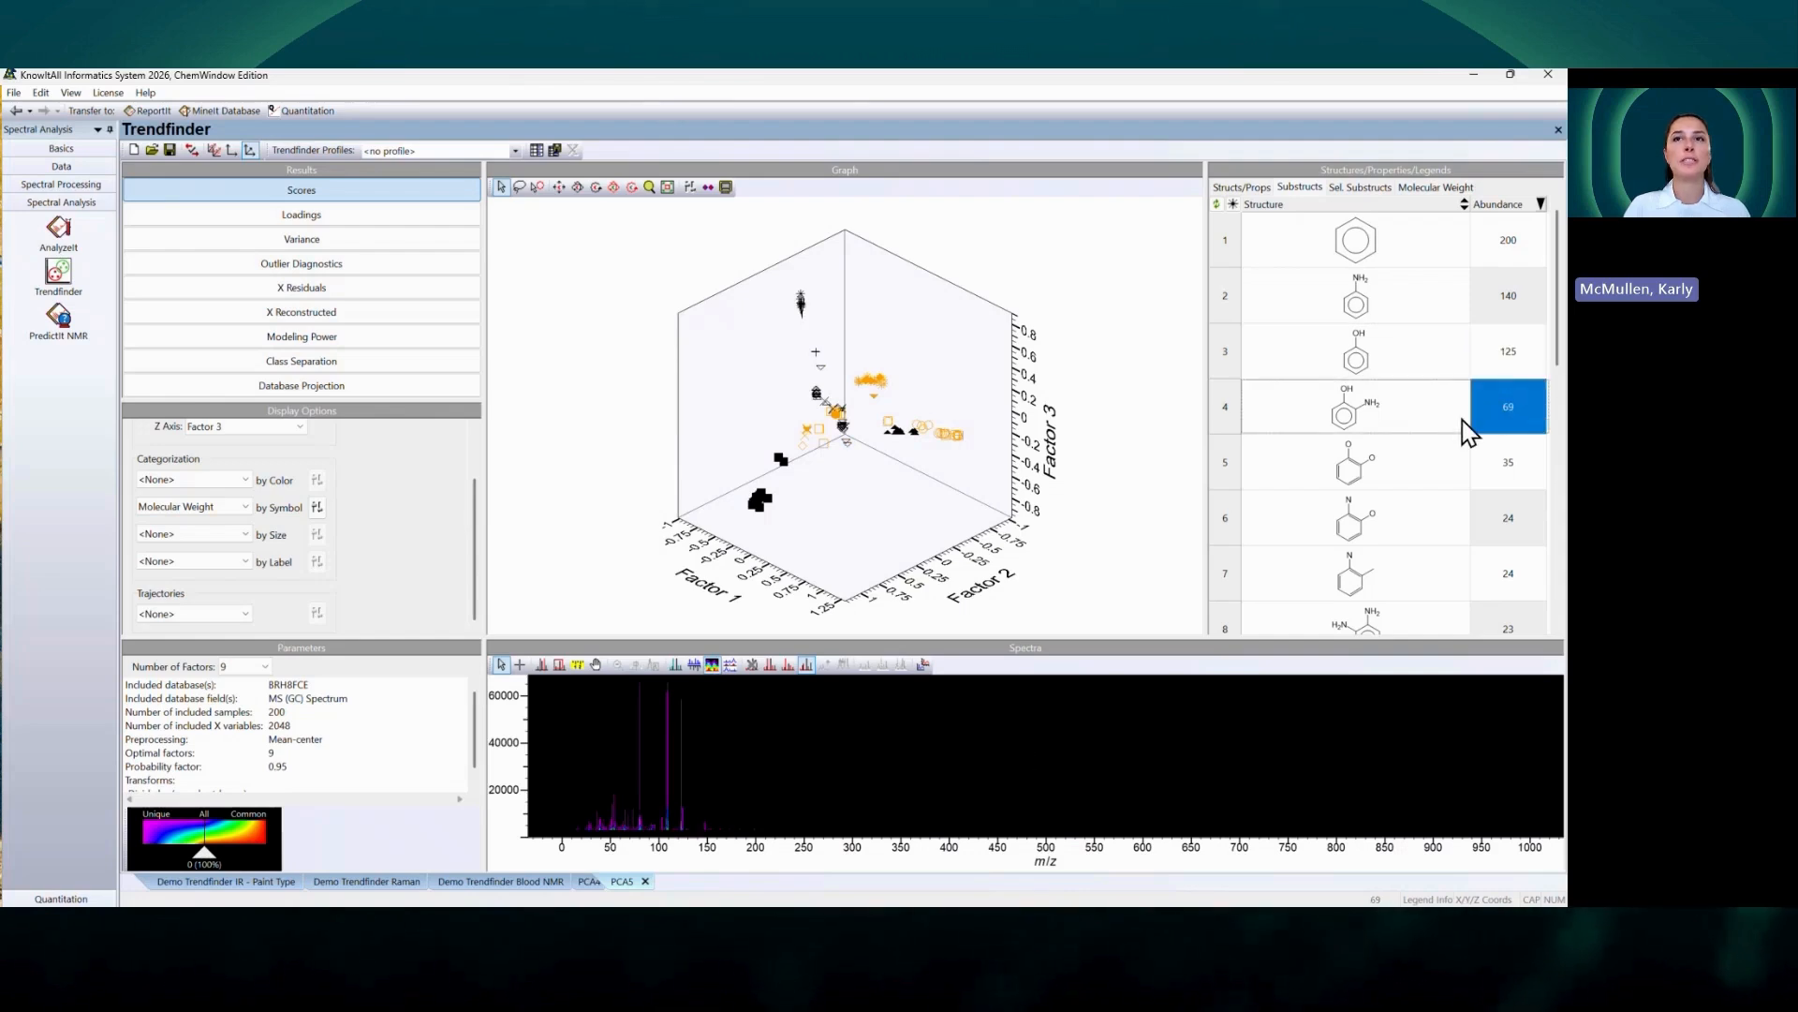
click(1459, 468)
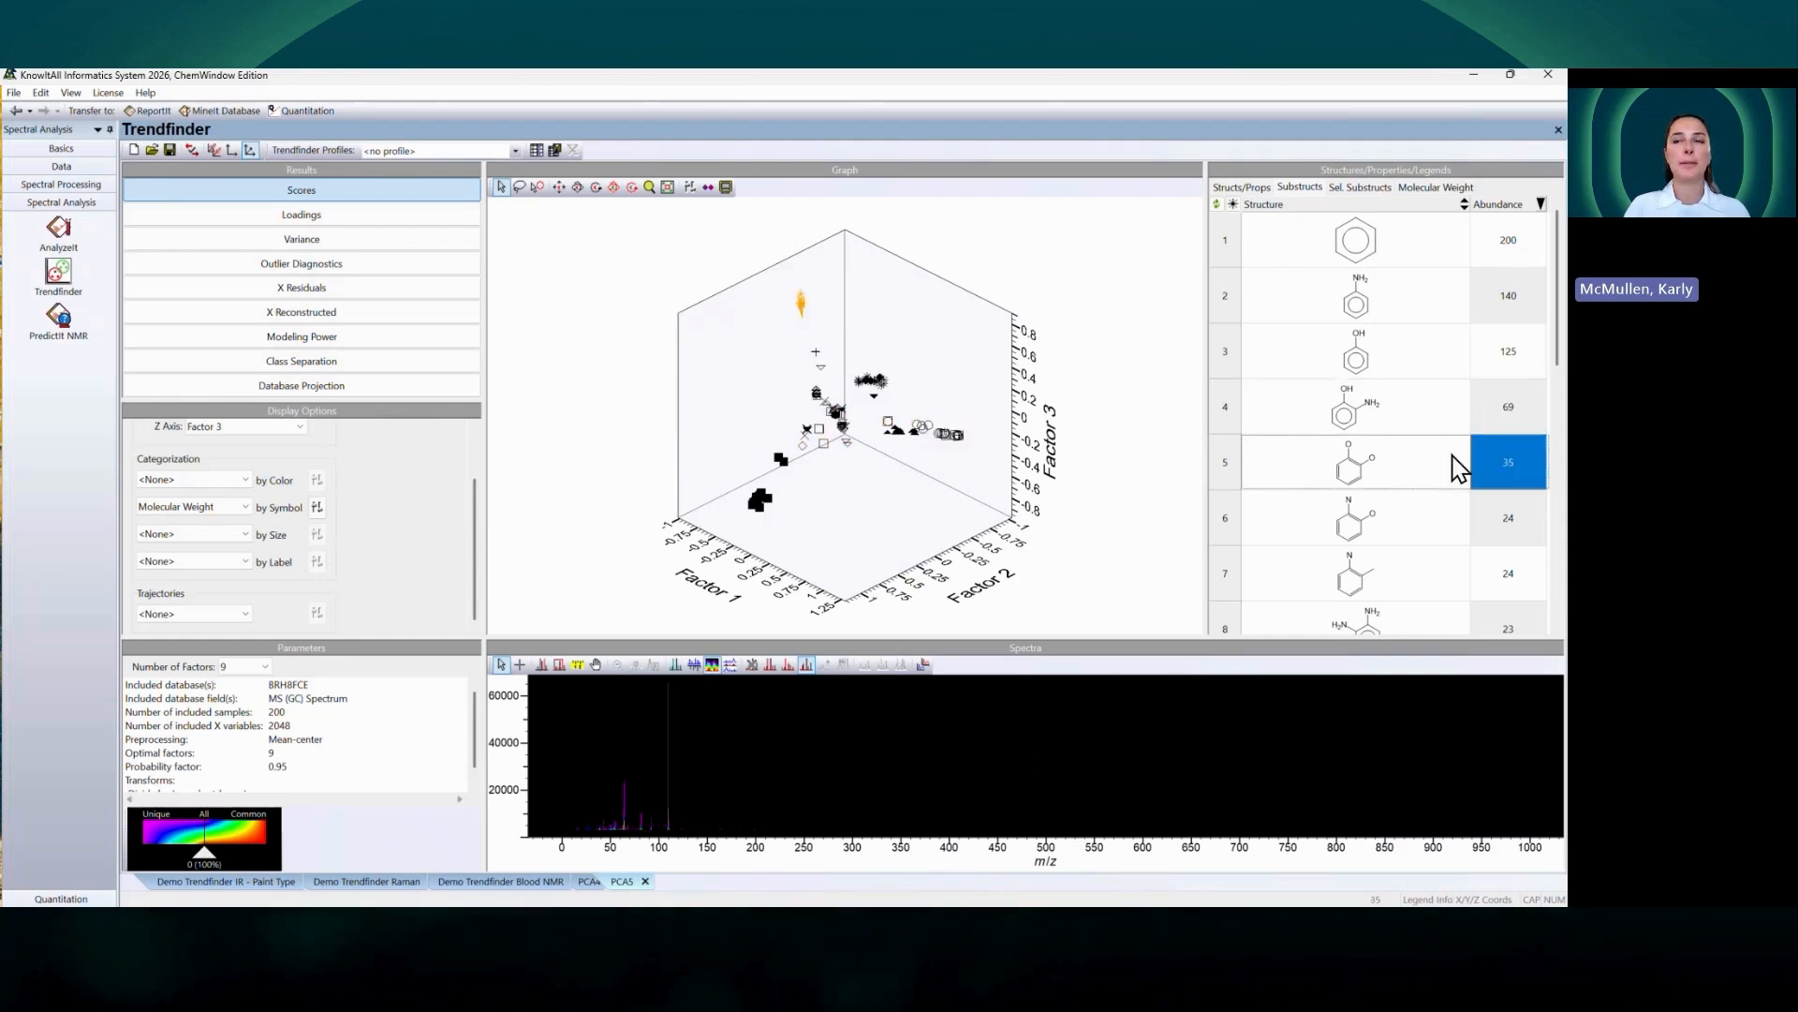
click(1453, 506)
scroll(1452, 520, down, 1)
click(1453, 539)
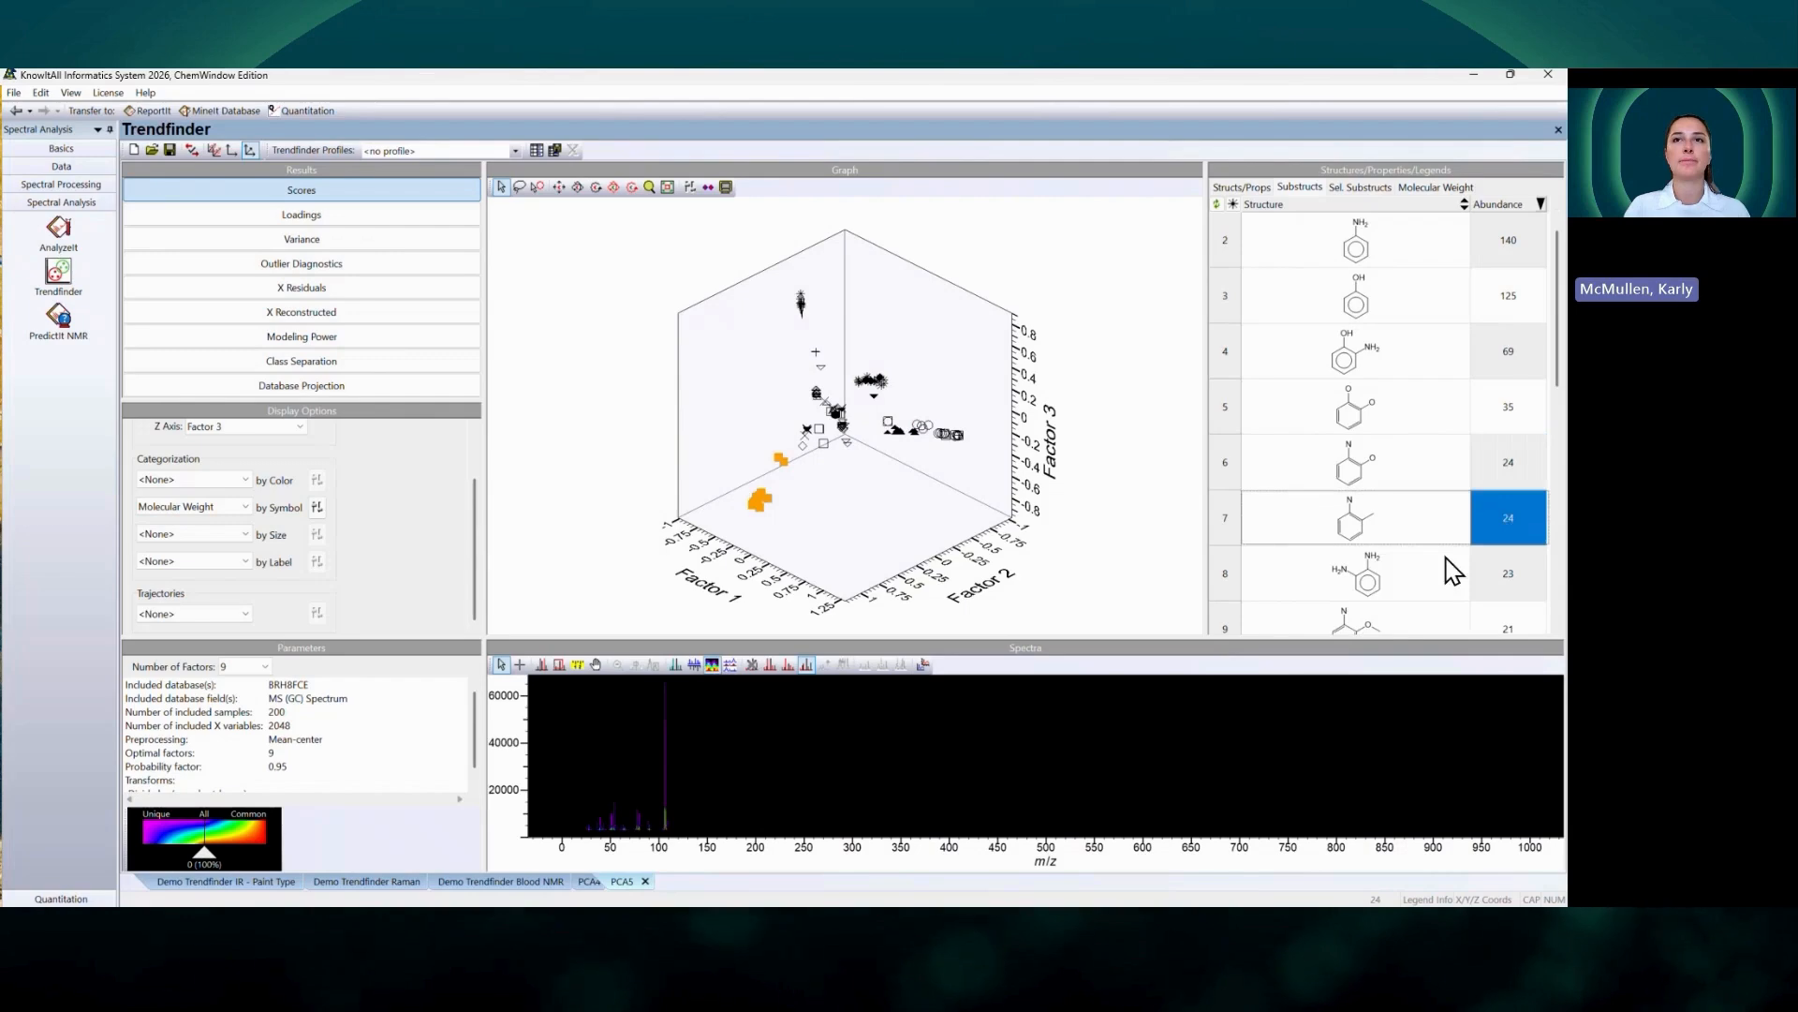
click(1447, 578)
scroll(1447, 578, down, 1)
click(1447, 575)
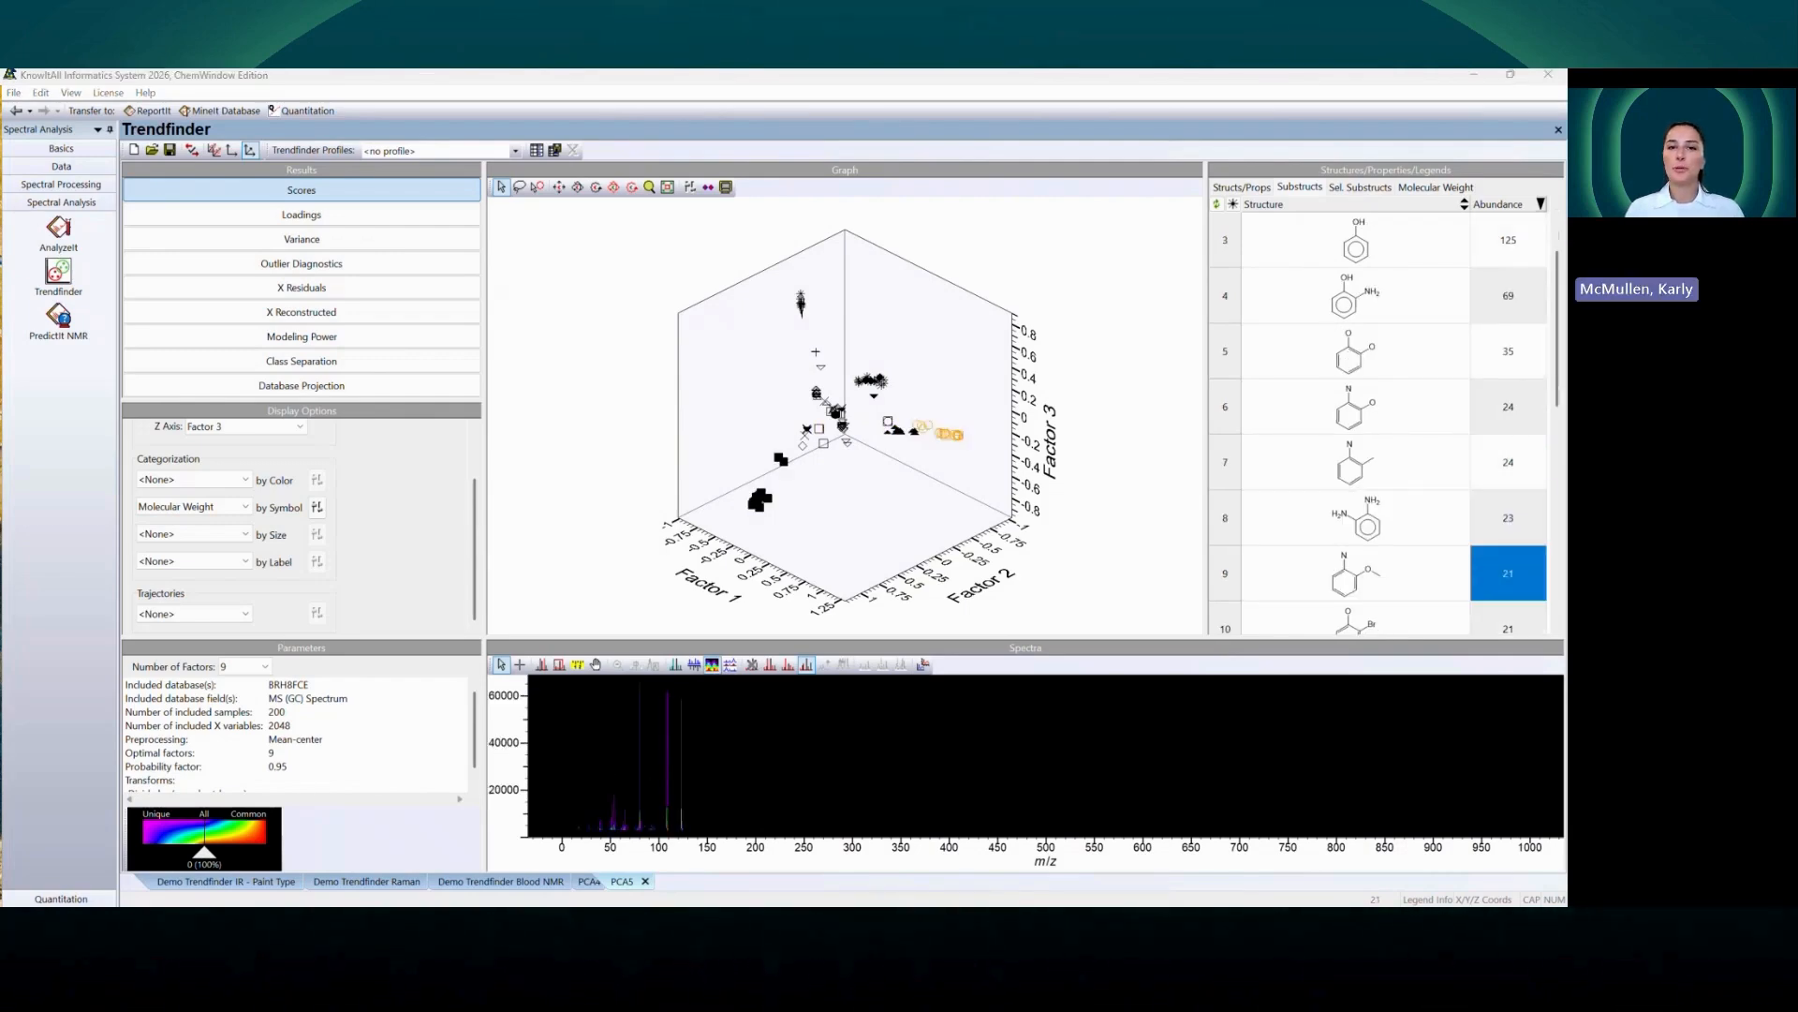